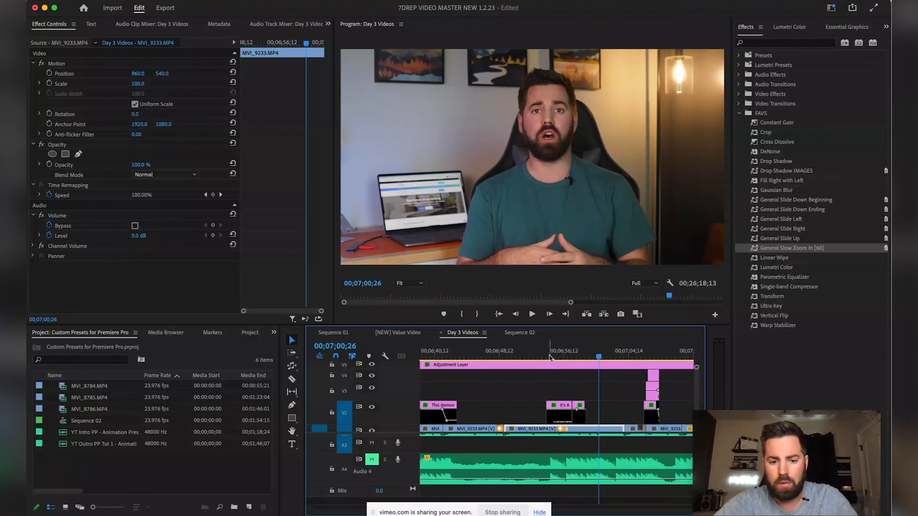
# Preview the existing caption, then move the playhead to a later spot in the sequence
pyautogui.press('-')
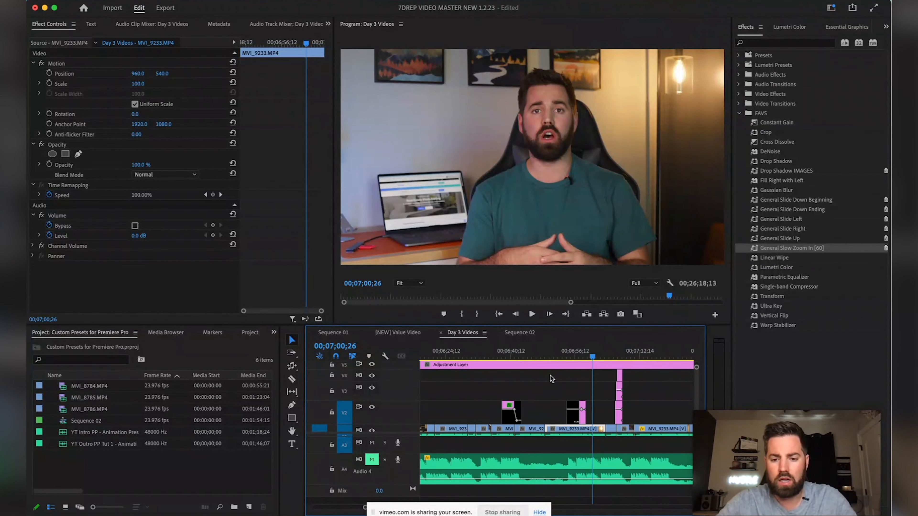
pyautogui.click(501, 349)
pyautogui.press('space')
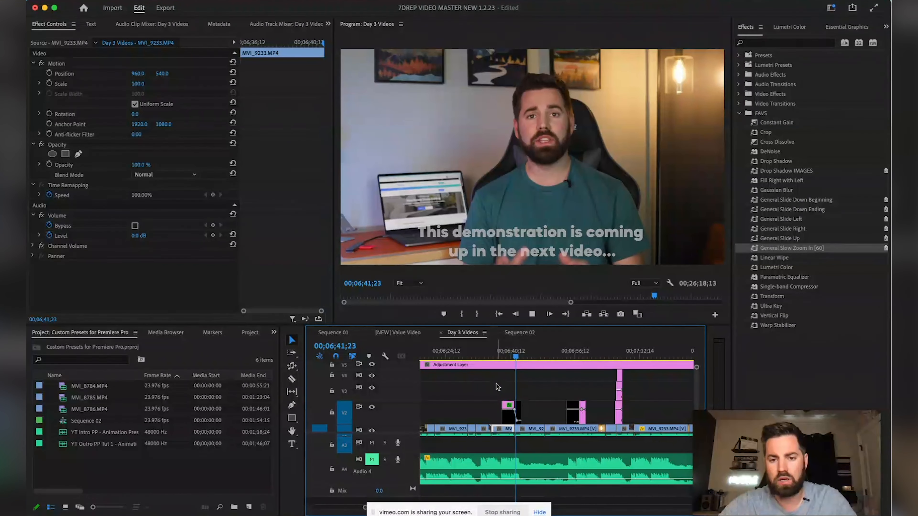
pyautogui.click(513, 353)
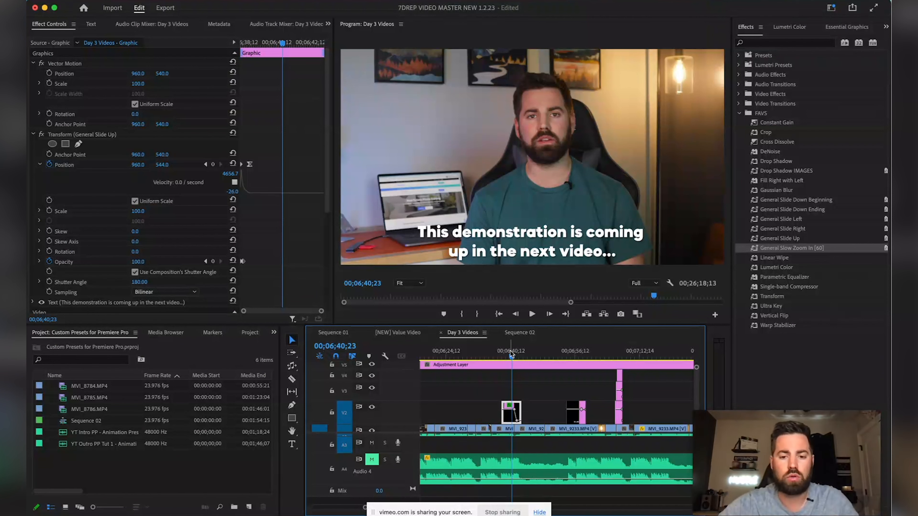
pyautogui.press('-')
pyautogui.moveTo(514, 353); pyautogui.dragTo(601, 353)
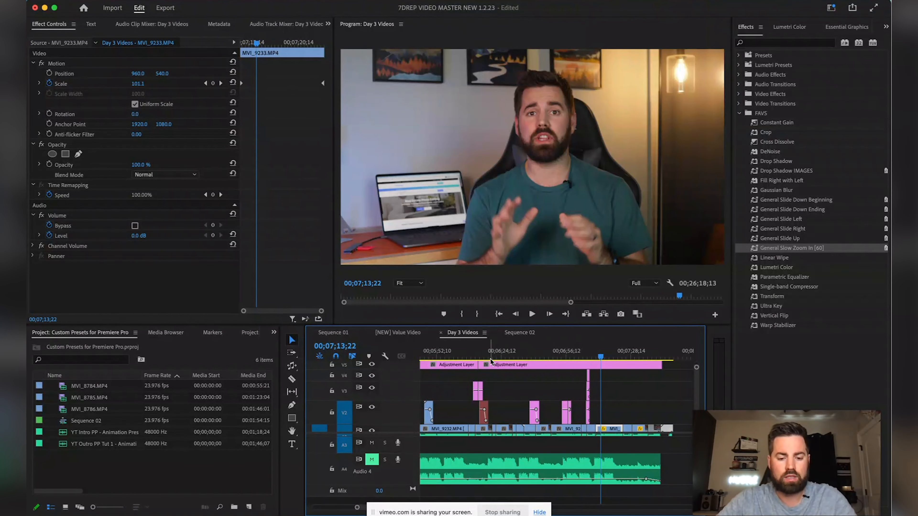
# Add a new title reading 'Pop Up Text' on the frame in the Program Monitor
pyautogui.press('t')
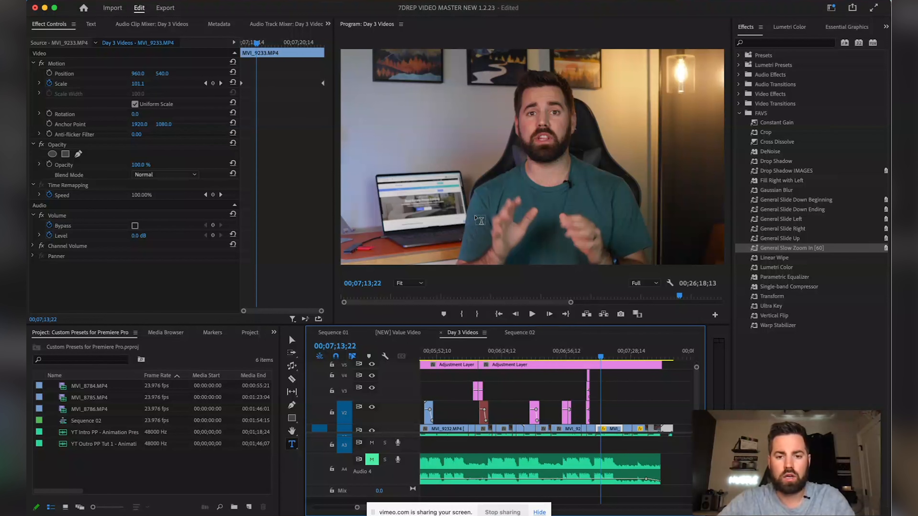
pyautogui.click(457, 234)
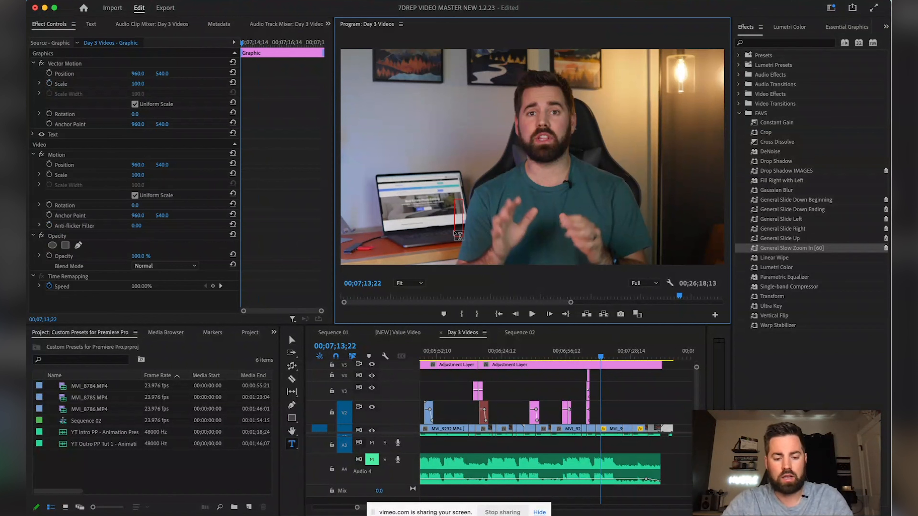
pyautogui.write('Pop Up Text')
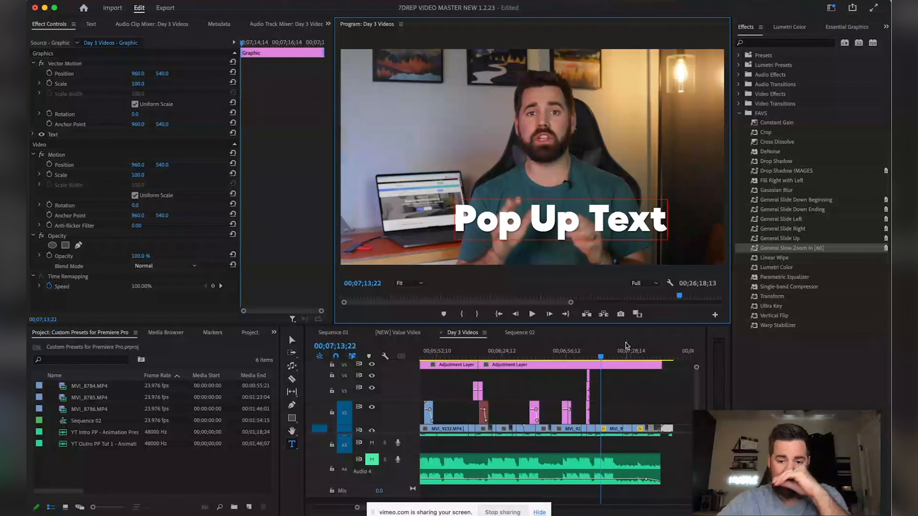
pyautogui.click(592, 386)
pyautogui.scroll(2, 592, 386)
pyautogui.scroll(3, 592, 386)
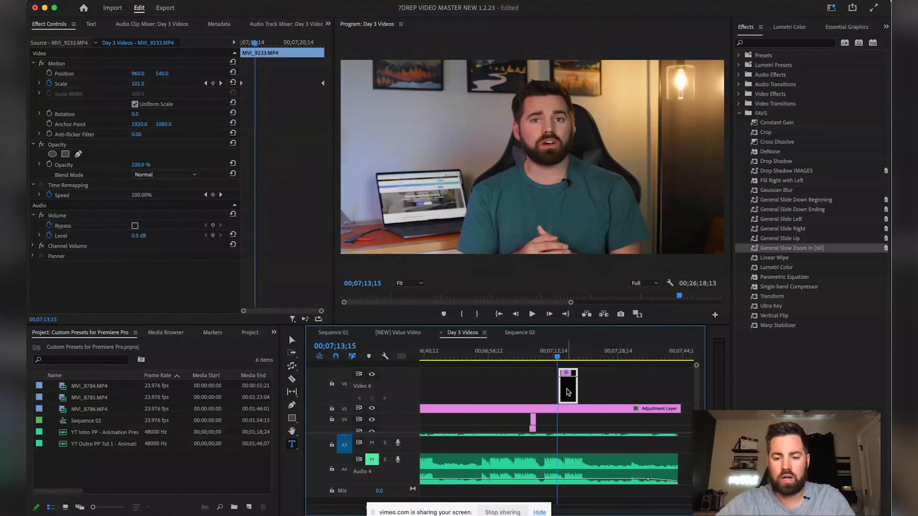
# Move the Pop Up Text clip down to track V2 and start it slightly earlier
pyautogui.moveTo(567, 390); pyautogui.dragTo(553, 415)
pyautogui.scroll(-2, 552, 416)
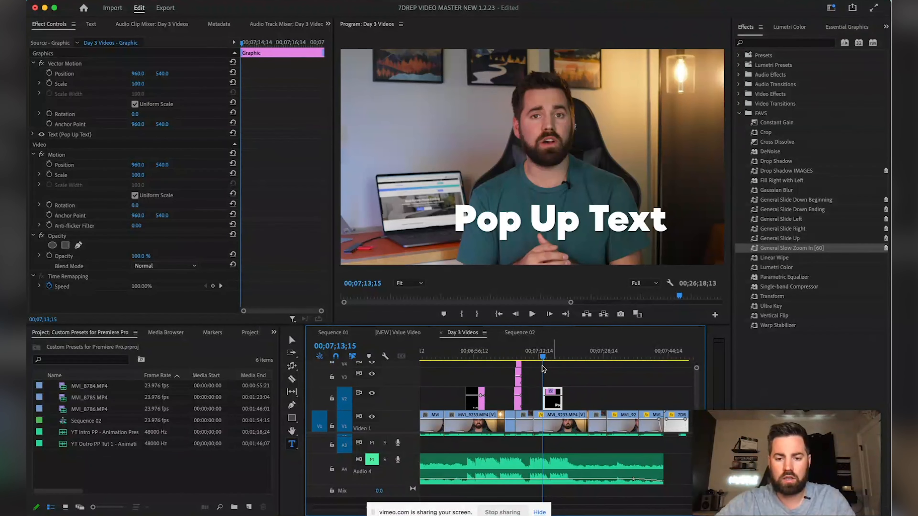
pyautogui.click(542, 354)
pyautogui.moveTo(557, 357); pyautogui.dragTo(567, 360)
pyautogui.click(570, 355)
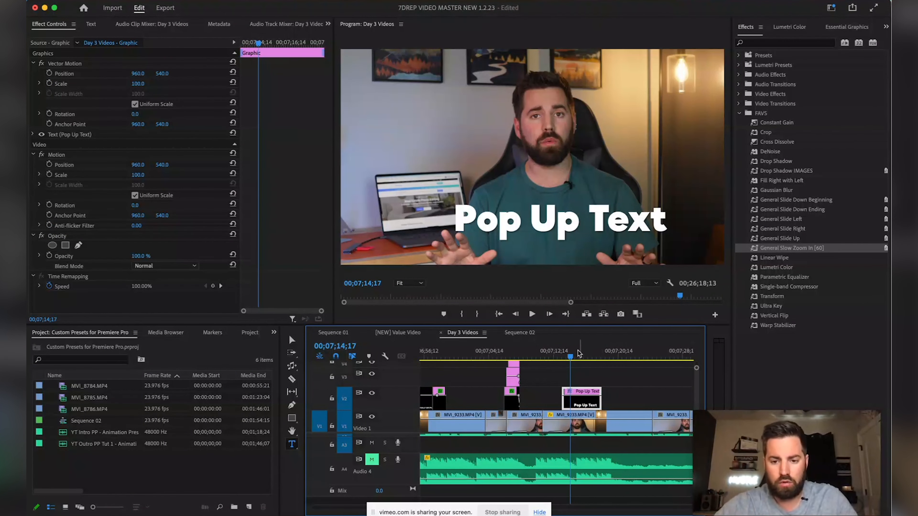
pyautogui.click(569, 358)
pyautogui.moveTo(574, 405); pyautogui.dragTo(565, 405)
pyautogui.press('Up')
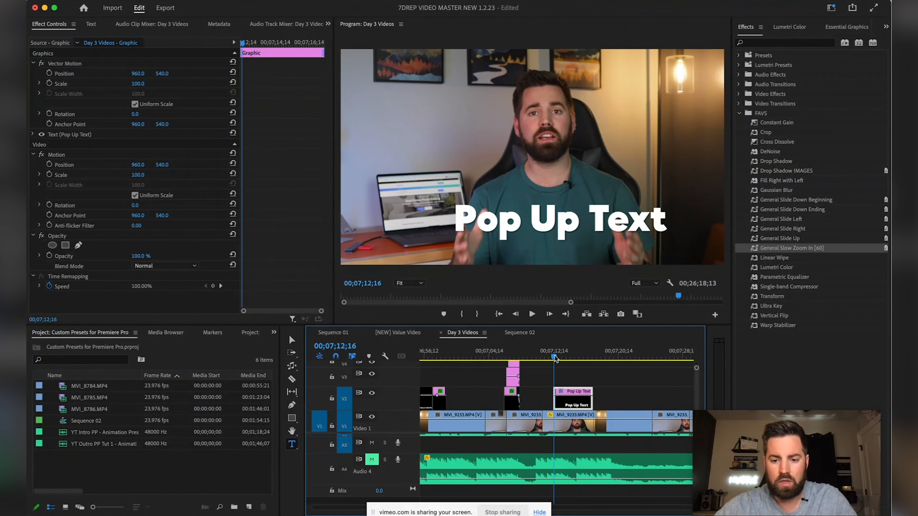
# Drag the Pop Up Text title lower and to the left in the frame
pyautogui.press('v')
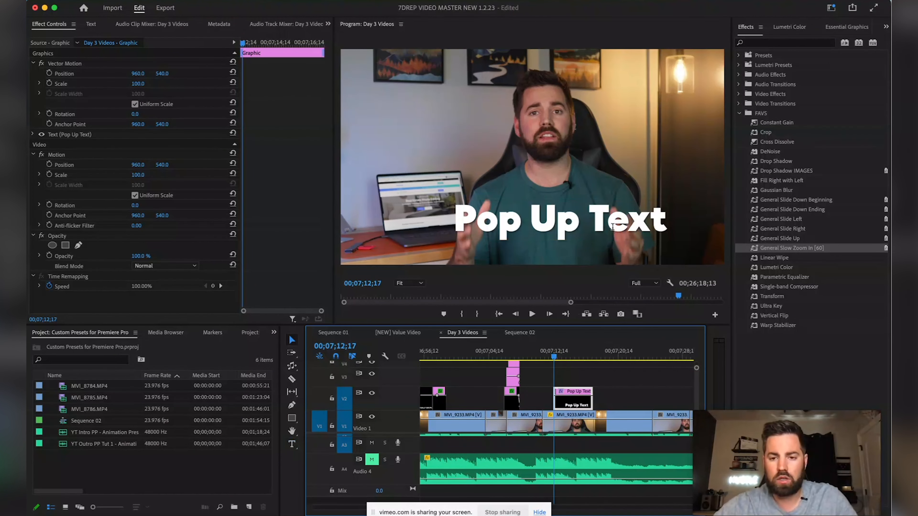
pyautogui.click(598, 229)
pyautogui.moveTo(599, 225); pyautogui.dragTo(575, 241)
pyautogui.click(846, 27)
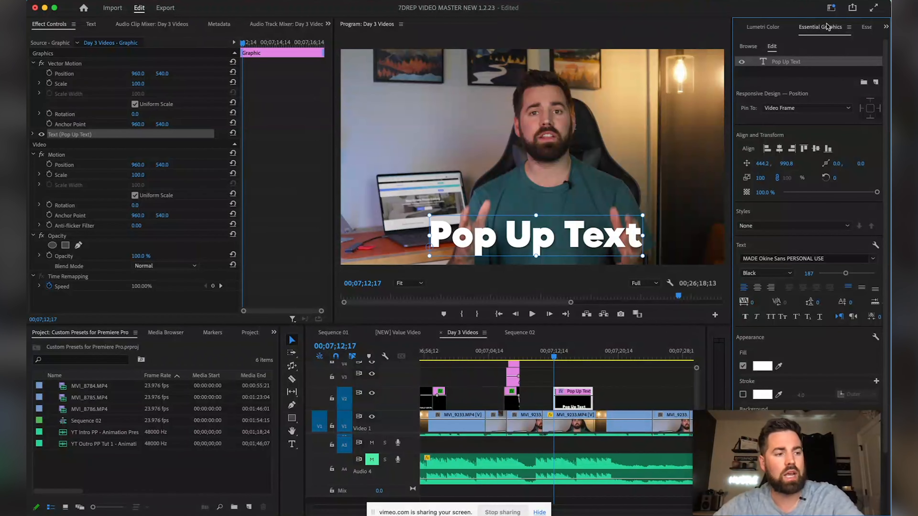
# Align the Pop Up Text title to the horizontal center, then return to the Effects list
pyautogui.click(779, 148)
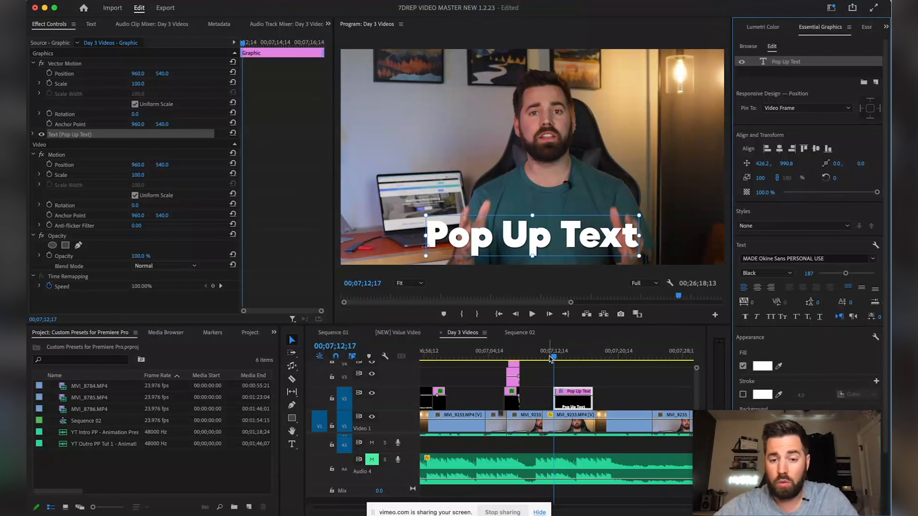
pyautogui.click(556, 359)
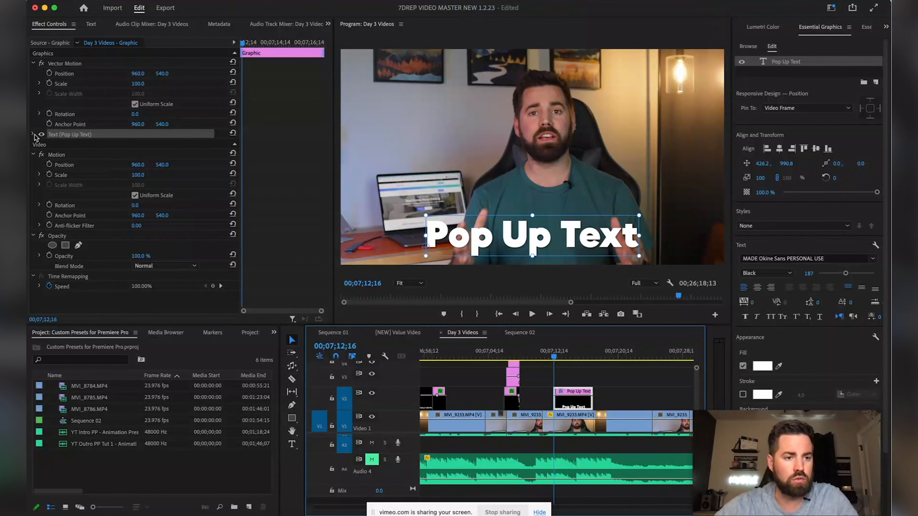
pyautogui.click(86, 136)
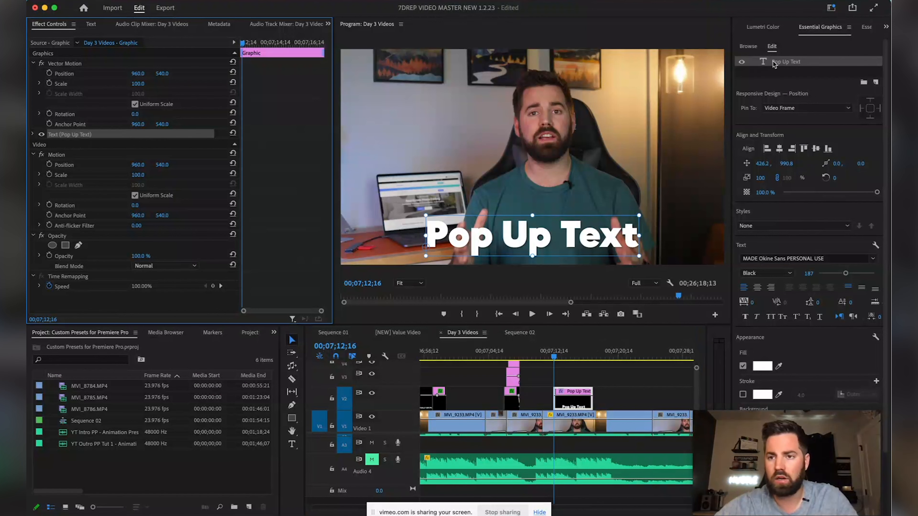
pyautogui.scroll(2, 758, 29)
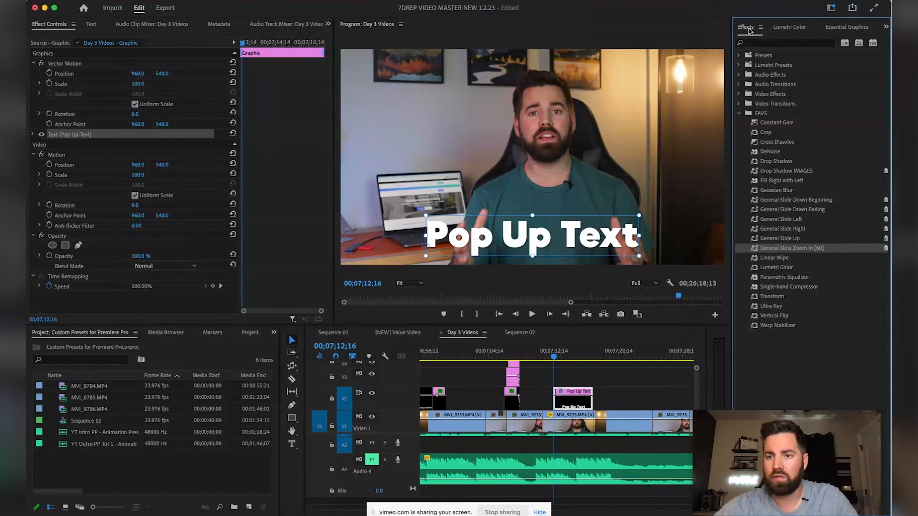
# Search 'transform' and drop the Distort > Transform effect onto the Pop Up Text clip on V2
pyautogui.click(755, 44)
pyautogui.write('tra')
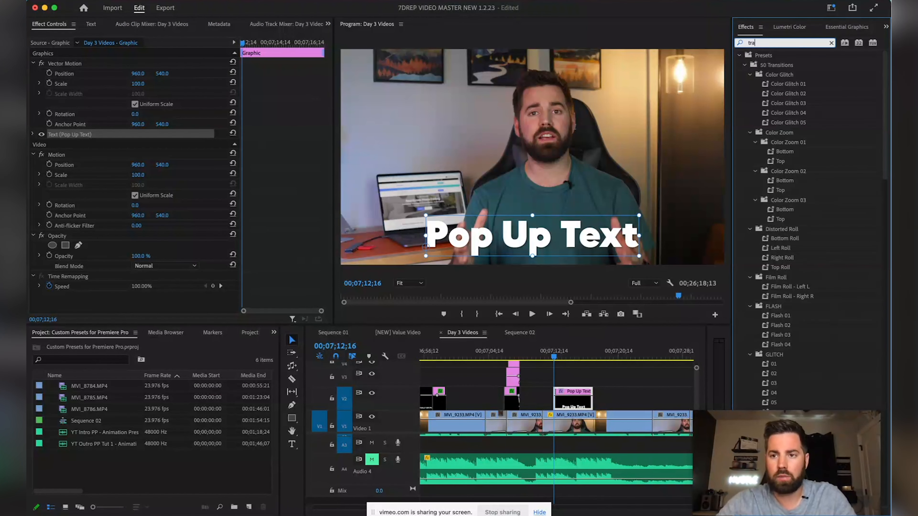
pyautogui.write('nsform')
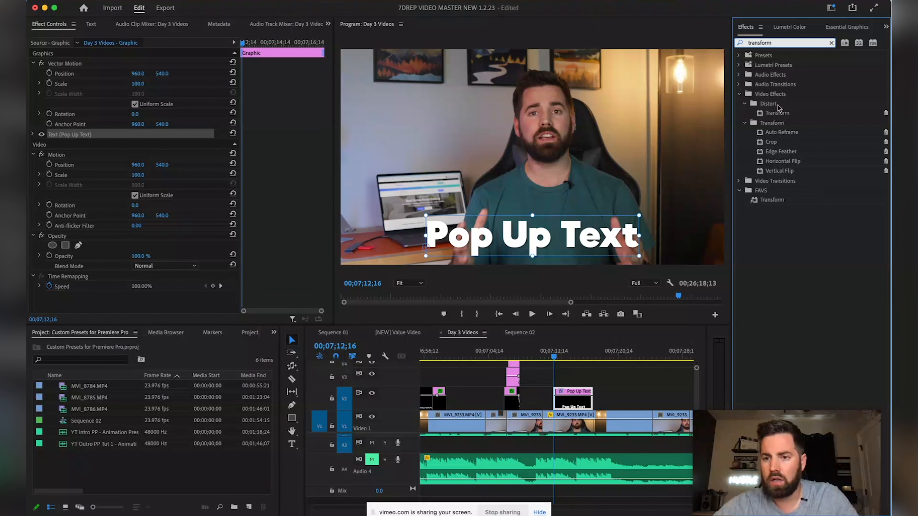
pyautogui.click(776, 114)
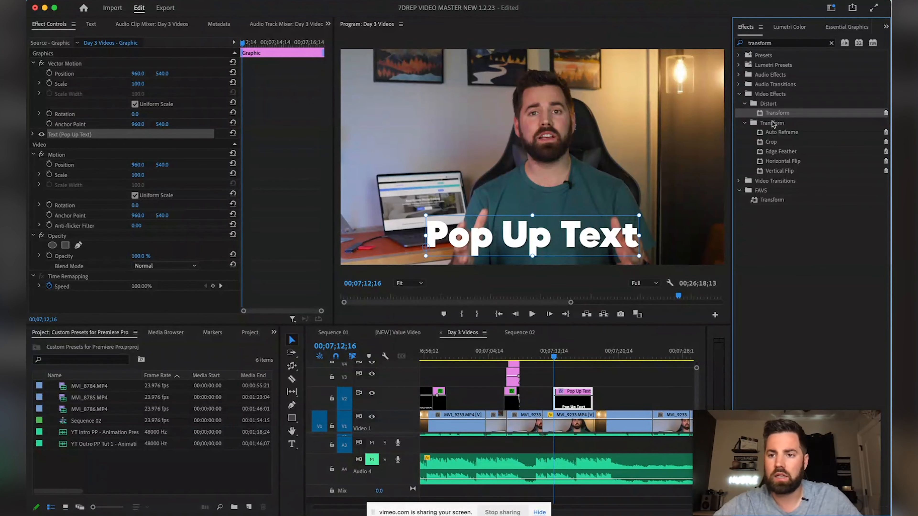
pyautogui.moveTo(779, 115); pyautogui.dragTo(564, 397)
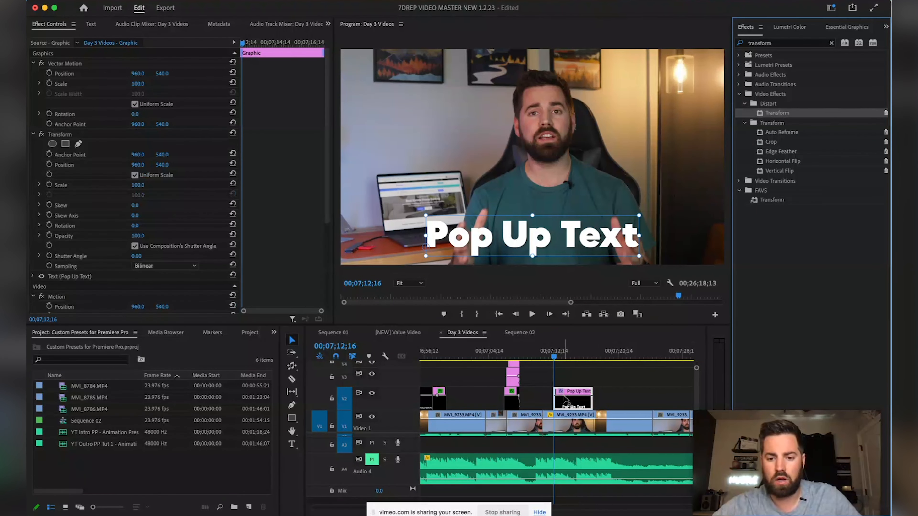
# Keyframe Transform Position from below the frame to Y 546 about 12 frames later
pyautogui.click(59, 135)
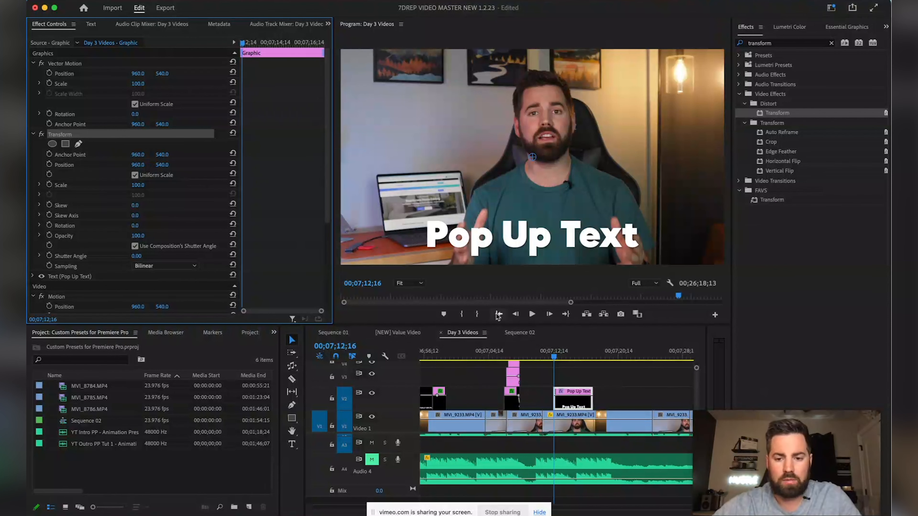
pyautogui.click(50, 165)
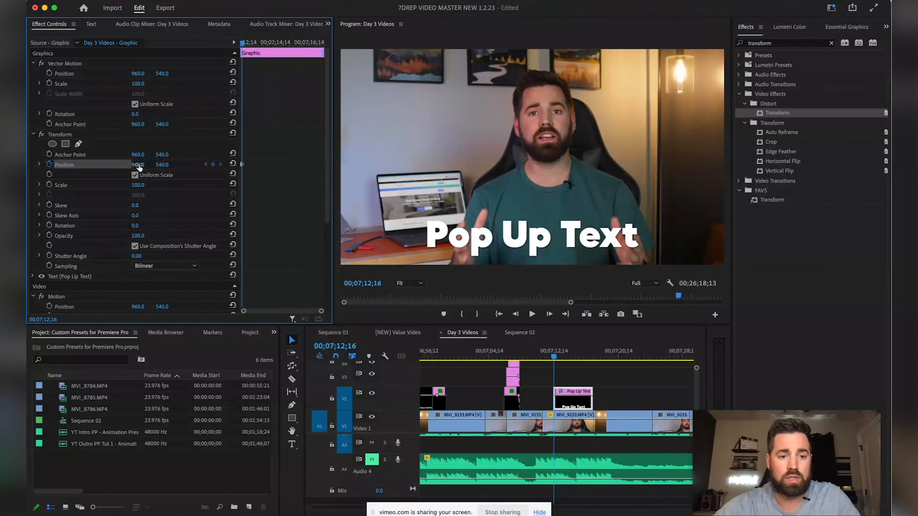
pyautogui.moveTo(161, 164); pyautogui.dragTo(269, 165)
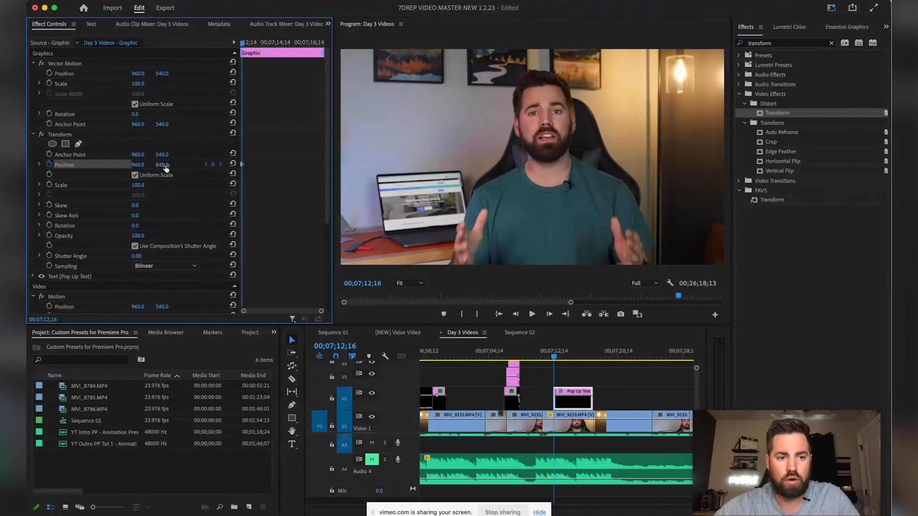
pyautogui.moveTo(162, 164)
pyautogui.mouseDown()
pyautogui.moveTo(131, 164)
pyautogui.moveTo(174, 164)
pyautogui.mouseUp()
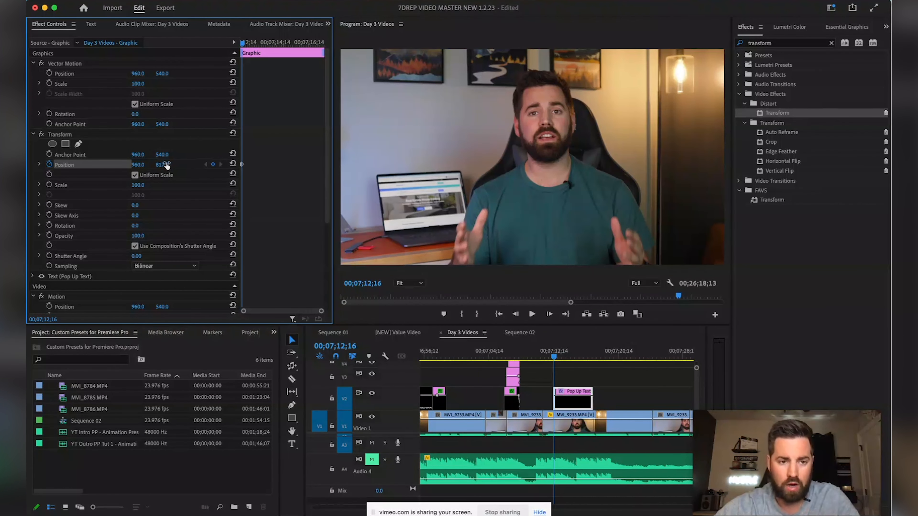
pyautogui.moveTo(244, 43); pyautogui.dragTo(252, 44)
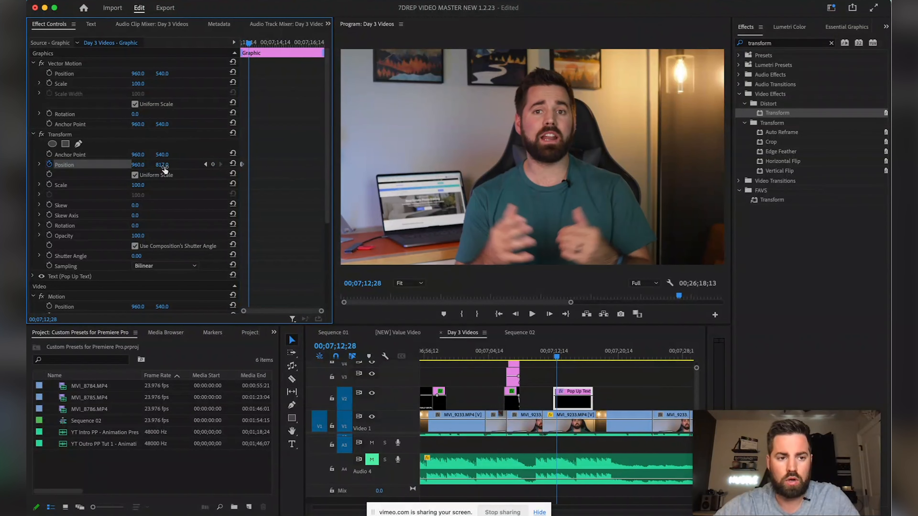
pyautogui.moveTo(162, 165); pyautogui.dragTo(122, 165)
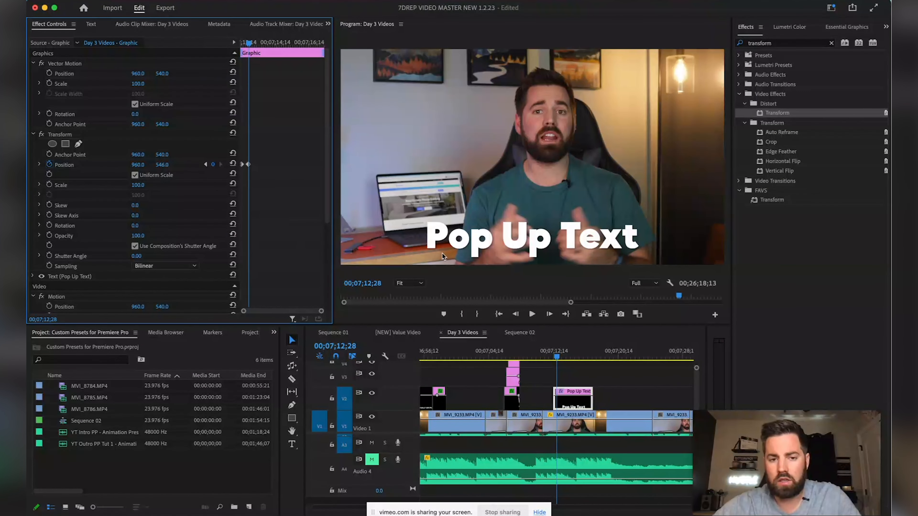
# Apply Ease In temporal interpolation to both Transform Position keyframes
pyautogui.moveTo(257, 158); pyautogui.dragTo(237, 177)
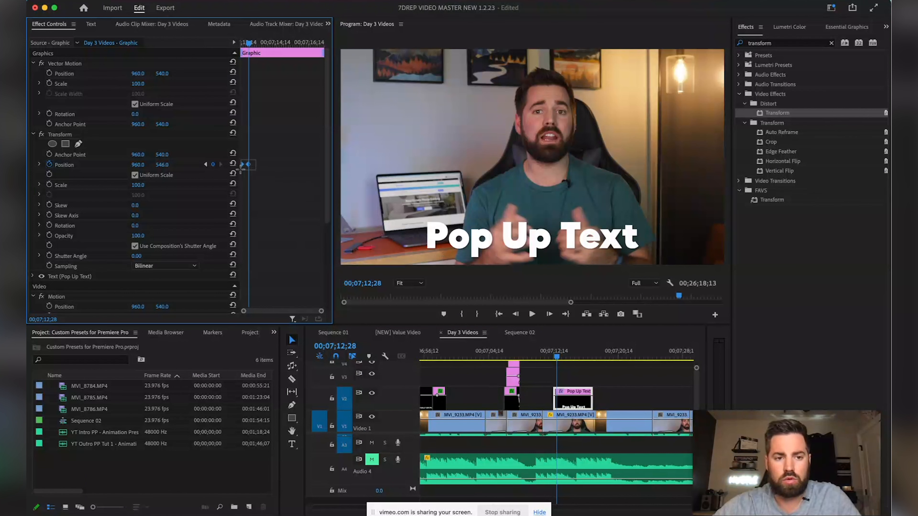
pyautogui.rightClick(243, 166)
pyautogui.moveTo(328, 259)
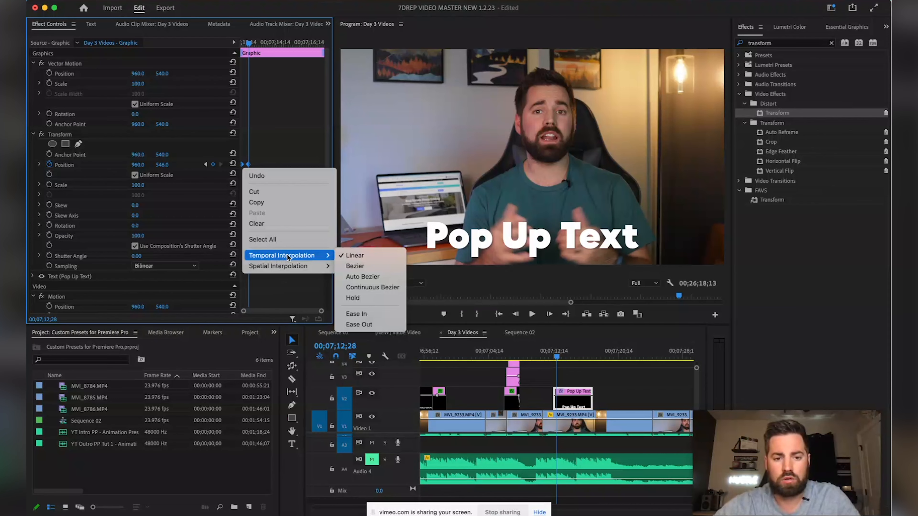
pyautogui.click(353, 316)
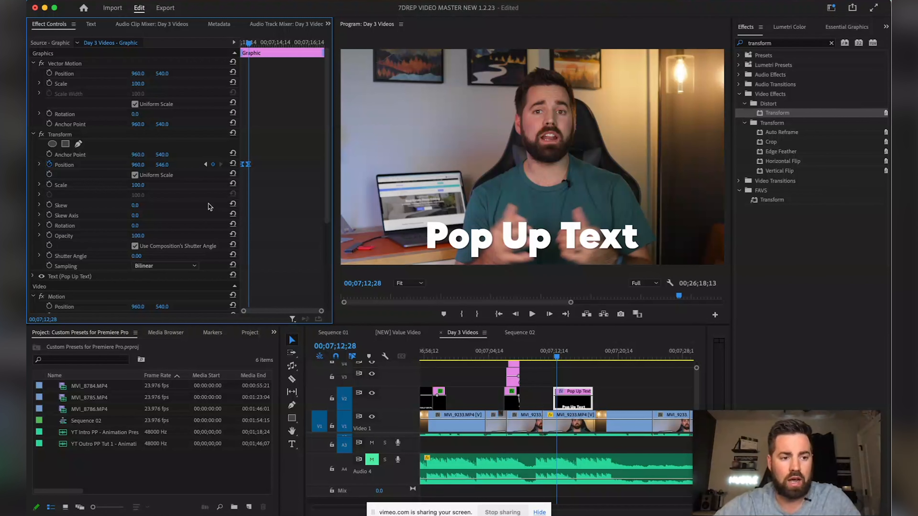
# Play back the title's slide-up animation from the start of the clip
pyautogui.moveTo(250, 44); pyautogui.dragTo(237, 44)
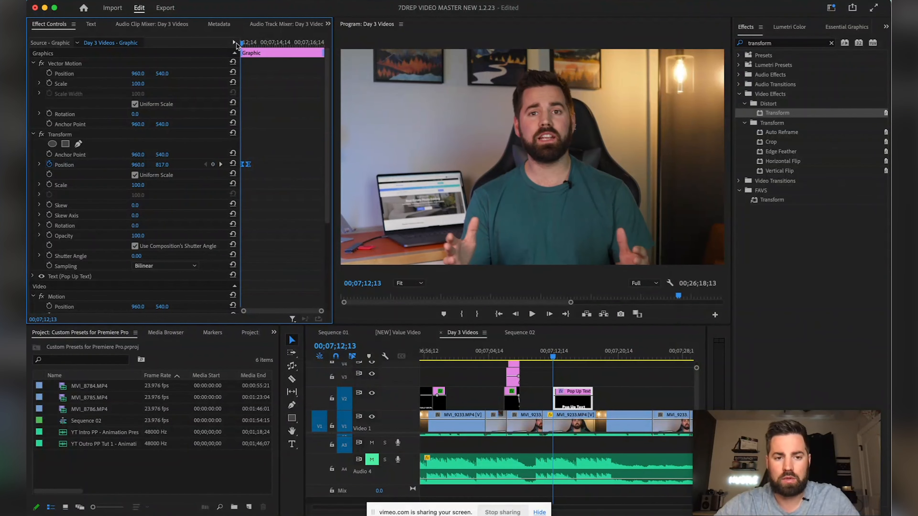
pyautogui.press('space')
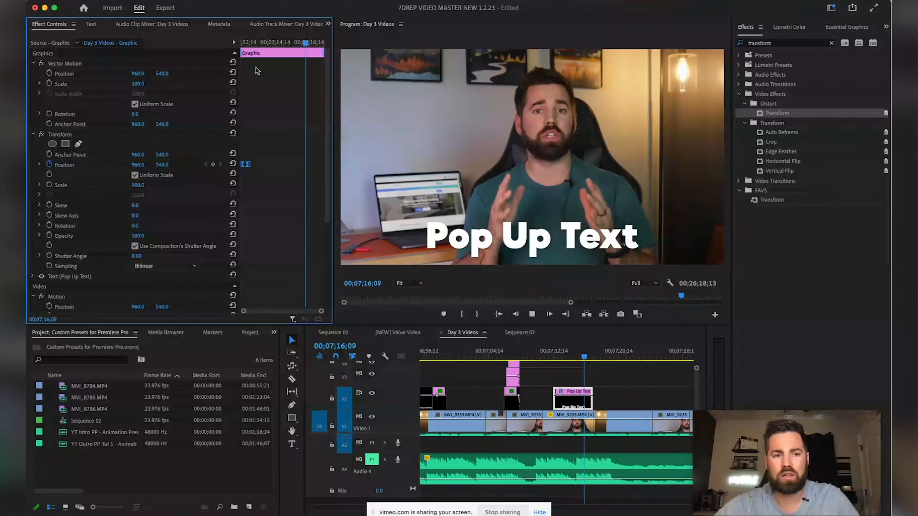
pyautogui.click(243, 43)
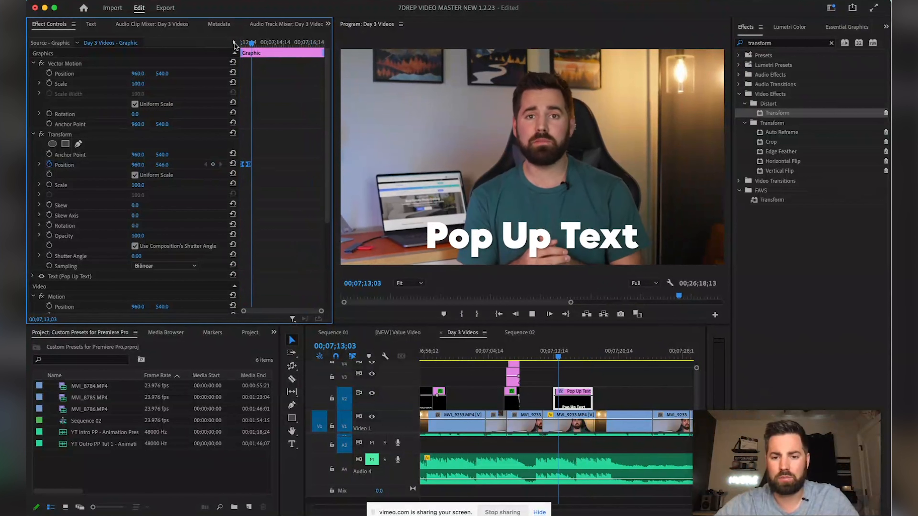
pyautogui.click(250, 43)
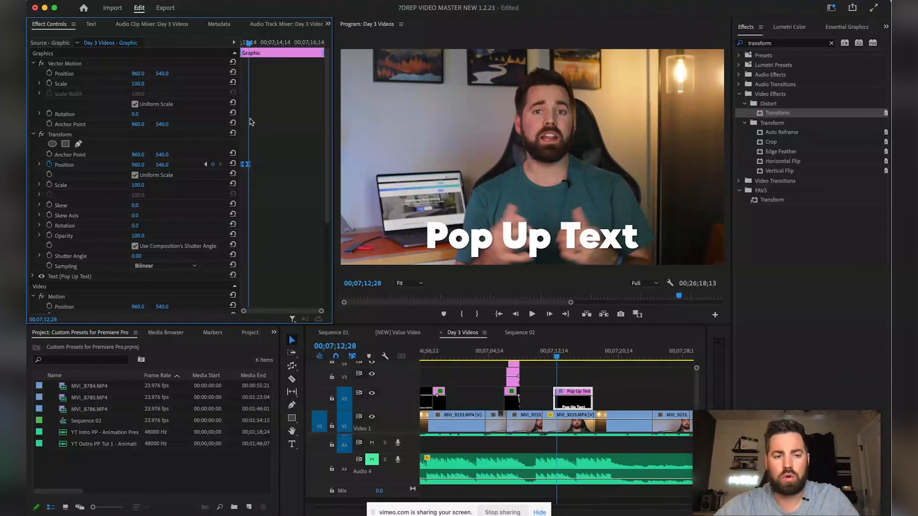
# Drag the ending Position keyframe later to slow the slide, then show the Position velocity graph
pyautogui.click(248, 166)
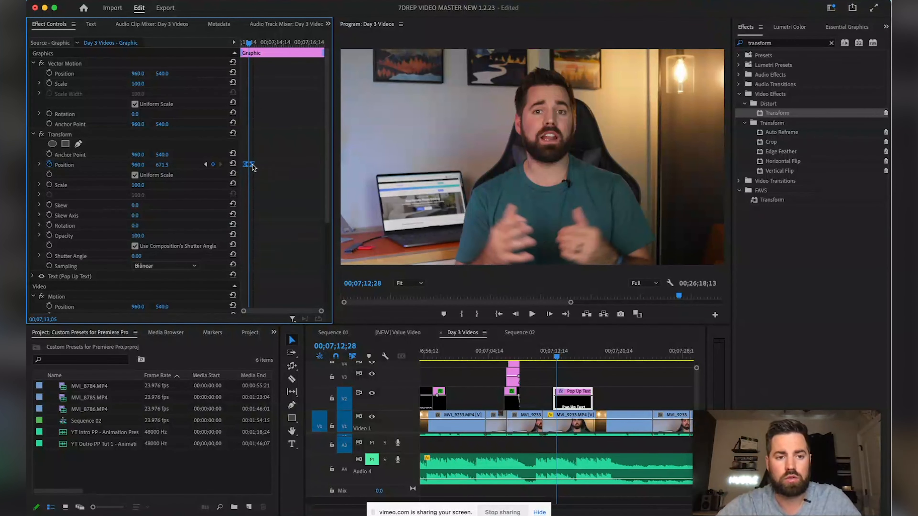
pyautogui.moveTo(249, 165); pyautogui.dragTo(258, 165)
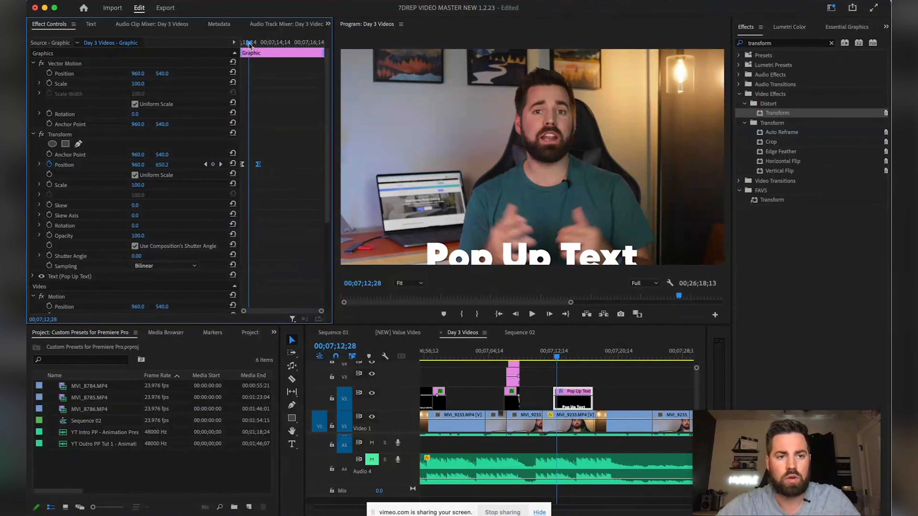
pyautogui.press('space')
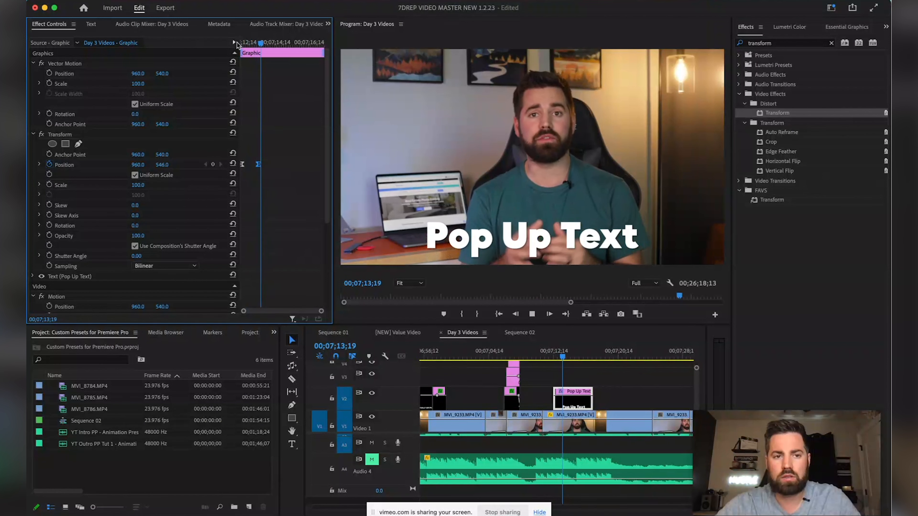
pyautogui.press('space')
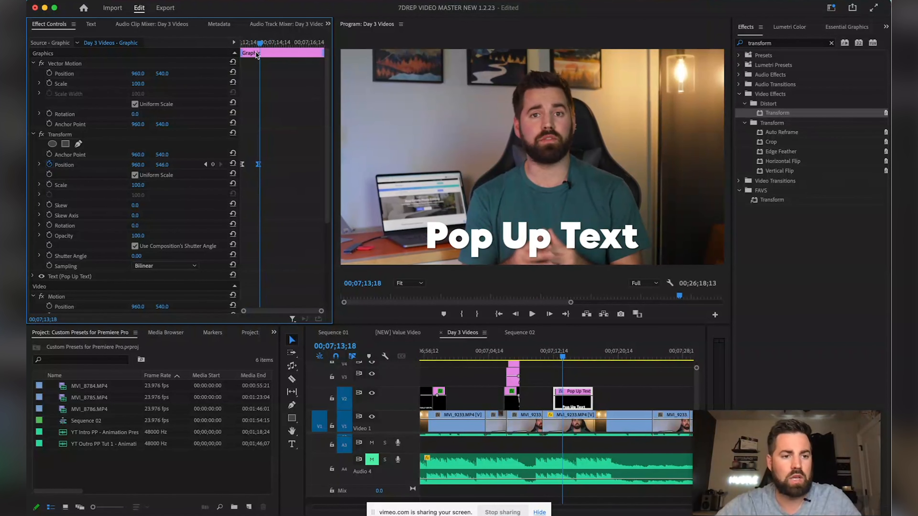
pyautogui.click(39, 165)
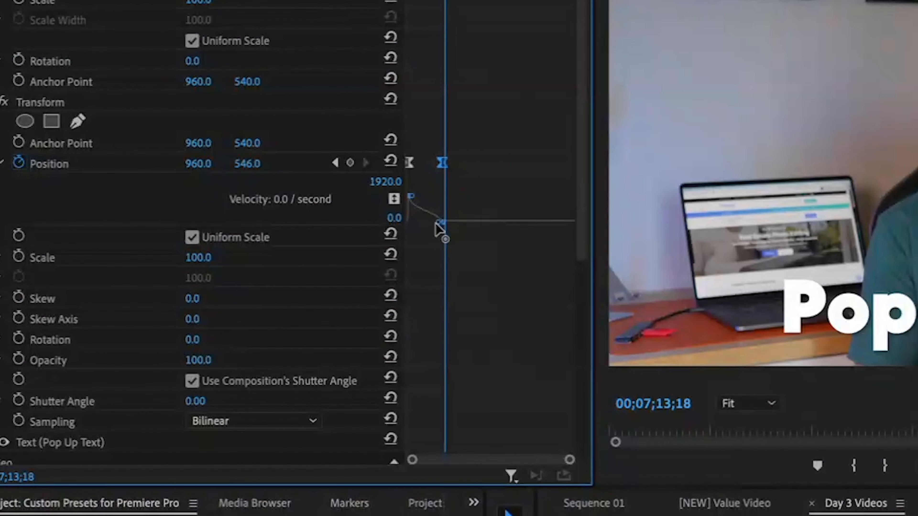
# Pull the Bezier handle so the Position velocity peaks sharply early, then preview
pyautogui.moveTo(437, 223); pyautogui.dragTo(417, 221)
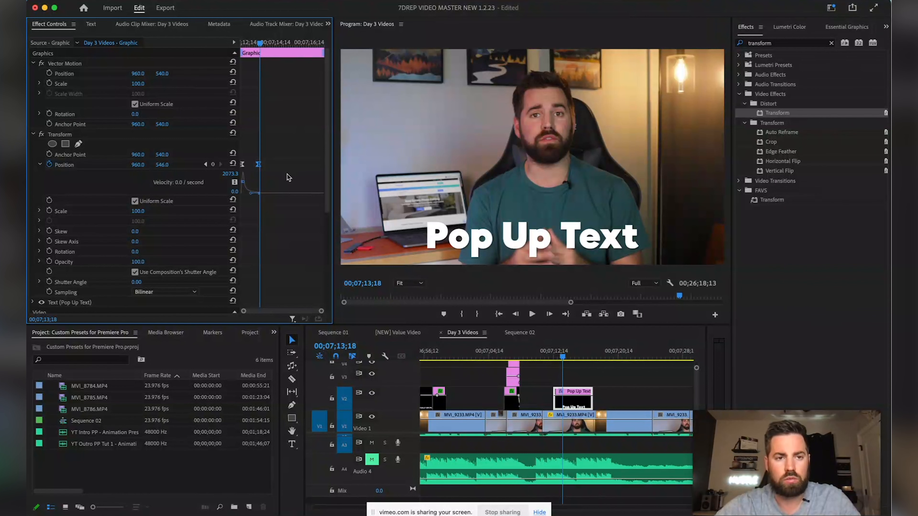
pyautogui.moveTo(260, 45); pyautogui.dragTo(236, 45)
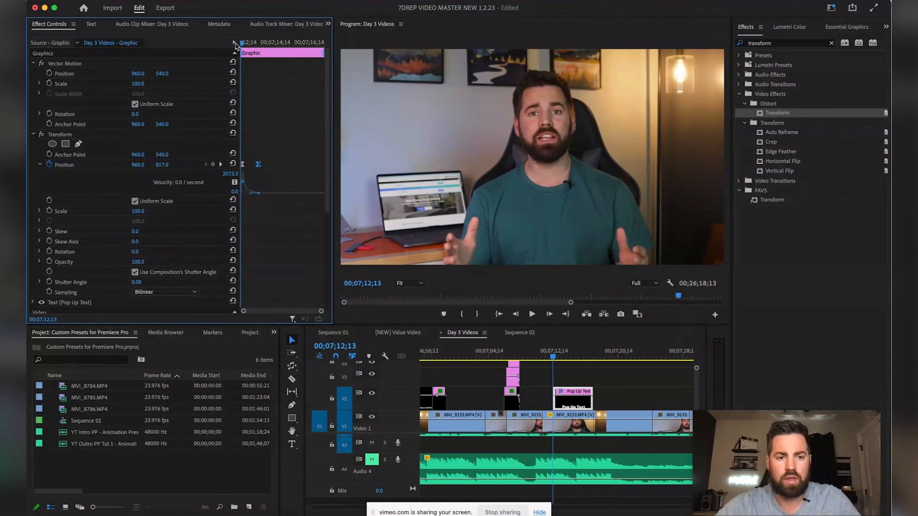
pyautogui.press('space')
pyautogui.press('space')
# Fine-tune the ending Position keyframe's timing, replaying the slide after each adjustment
pyautogui.click(245, 165)
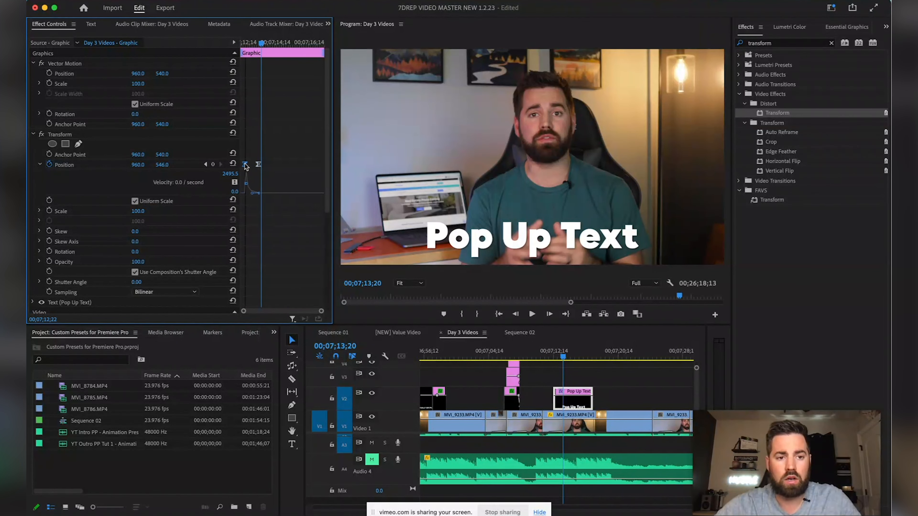
pyautogui.moveTo(258, 164); pyautogui.dragTo(273, 165)
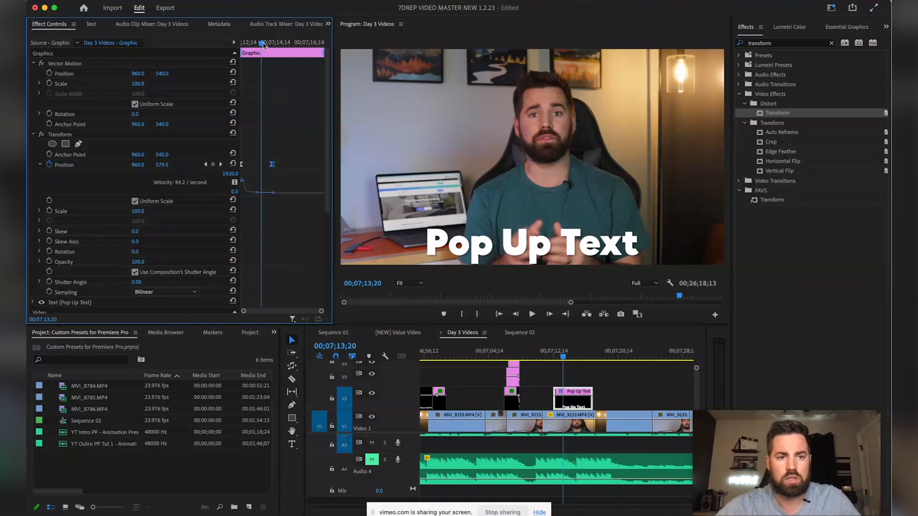
pyautogui.moveTo(265, 47); pyautogui.dragTo(233, 43)
pyautogui.press('space')
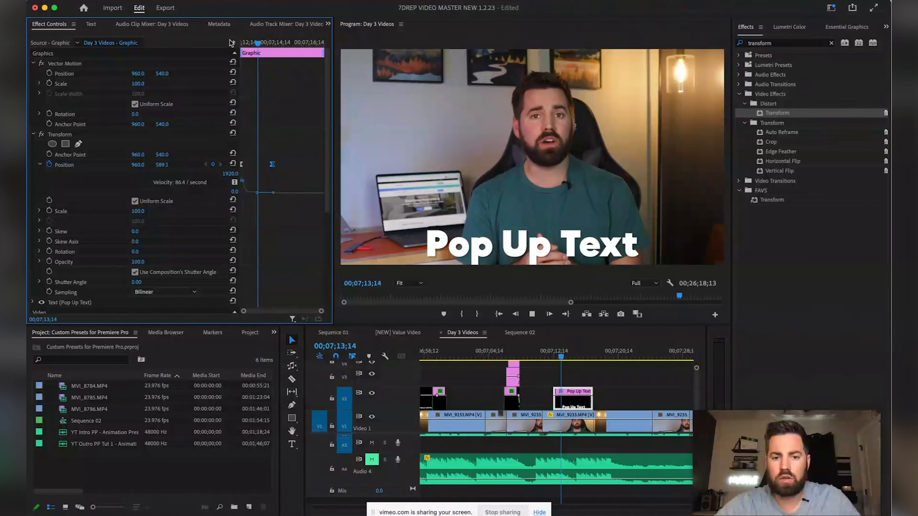
pyautogui.moveTo(274, 164); pyautogui.dragTo(256, 165)
pyautogui.moveTo(248, 43); pyautogui.dragTo(233, 43)
pyautogui.press('space')
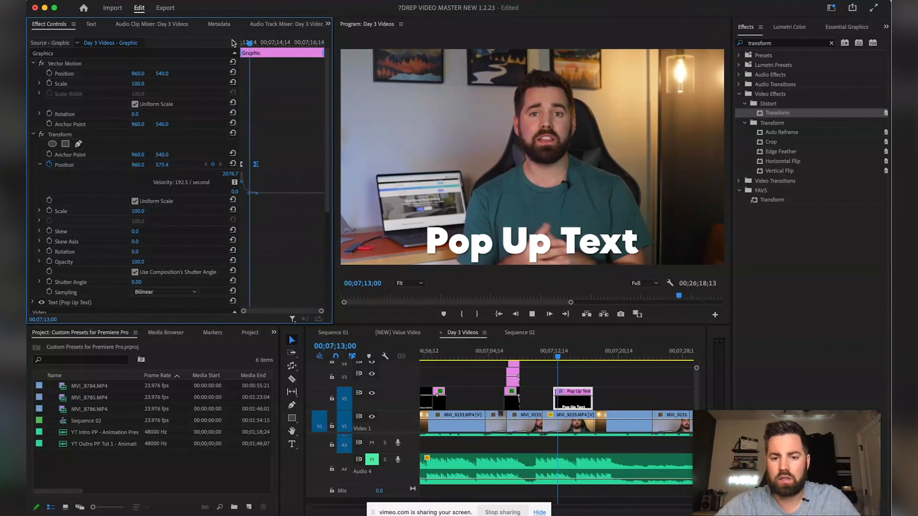
pyautogui.press('space')
pyautogui.moveTo(257, 165); pyautogui.dragTo(250, 164)
pyautogui.moveTo(251, 41)
pyautogui.mouseDown()
pyautogui.moveTo(234, 39)
pyautogui.moveTo(250, 45)
pyautogui.mouseUp()
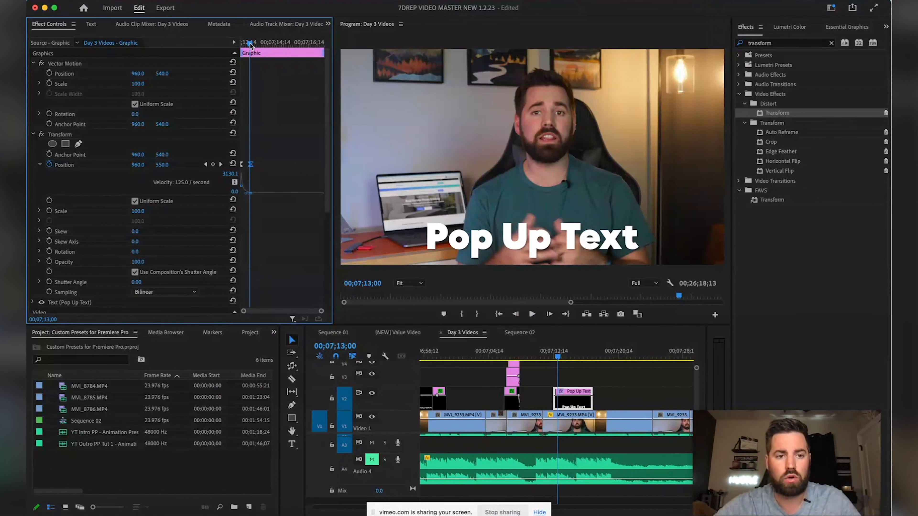
pyautogui.moveTo(251, 45); pyautogui.dragTo(250, 44)
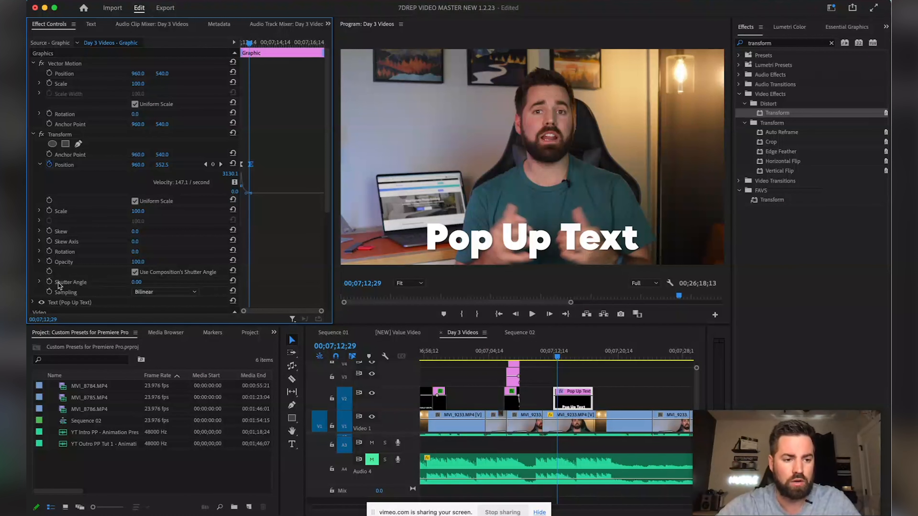
# Set the Transform shutter angle to 180 and preview the motion blur
pyautogui.click(136, 282)
pyautogui.write('18')
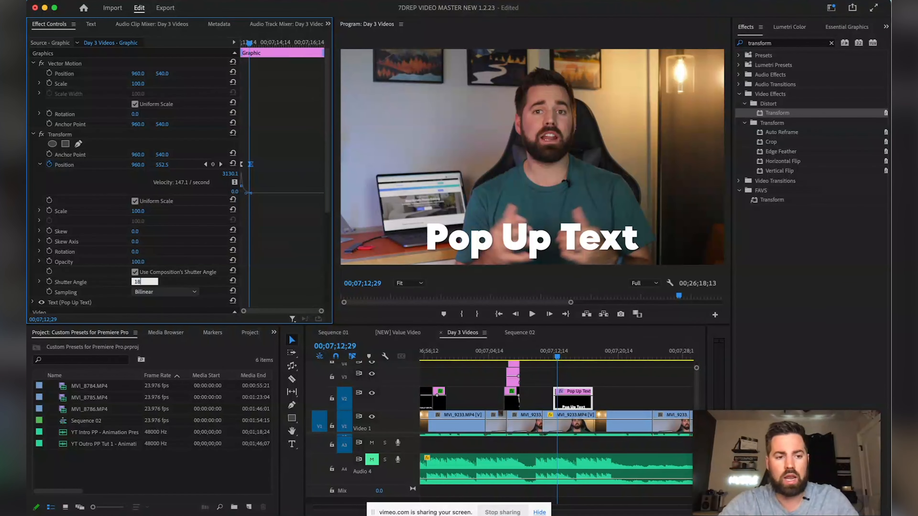
pyautogui.press('Return')
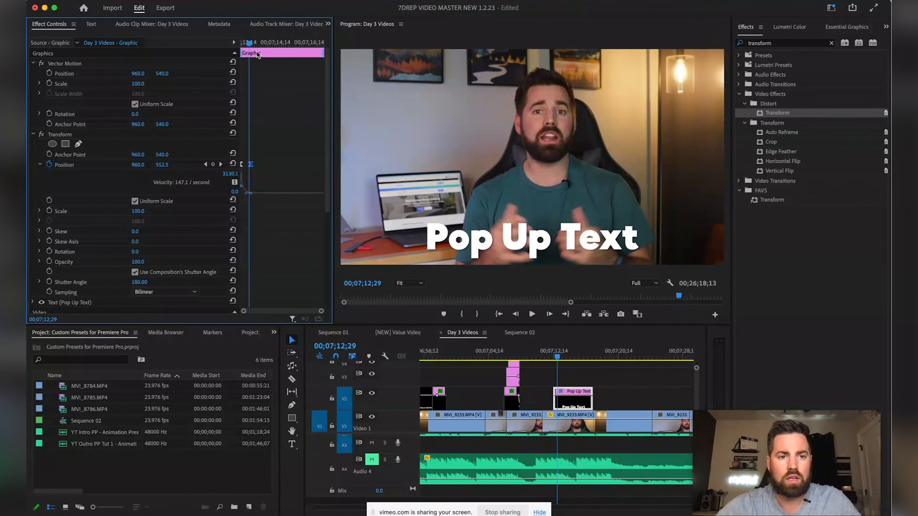
pyautogui.hotkey('shift', 'k')
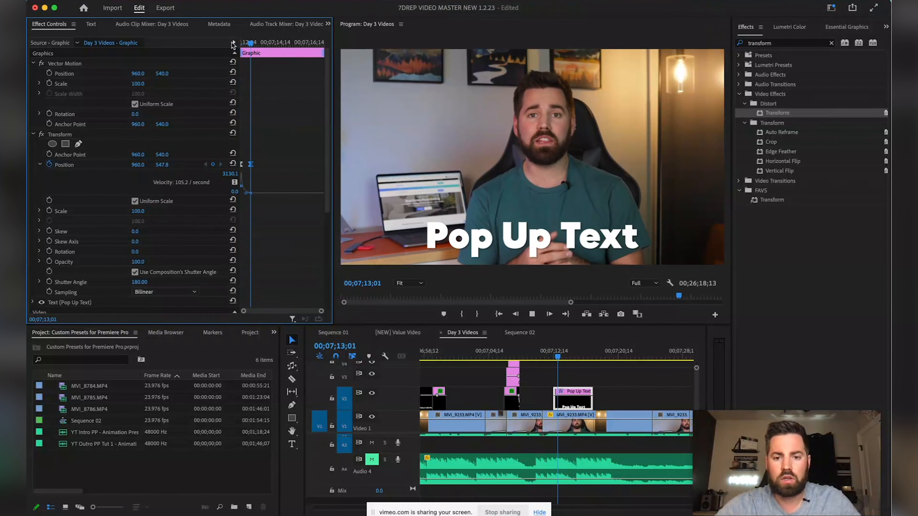
pyautogui.click(250, 42)
pyautogui.moveTo(250, 42); pyautogui.dragTo(243, 43)
# Raise the shutter angle to 250, then to 300
pyautogui.click(144, 281)
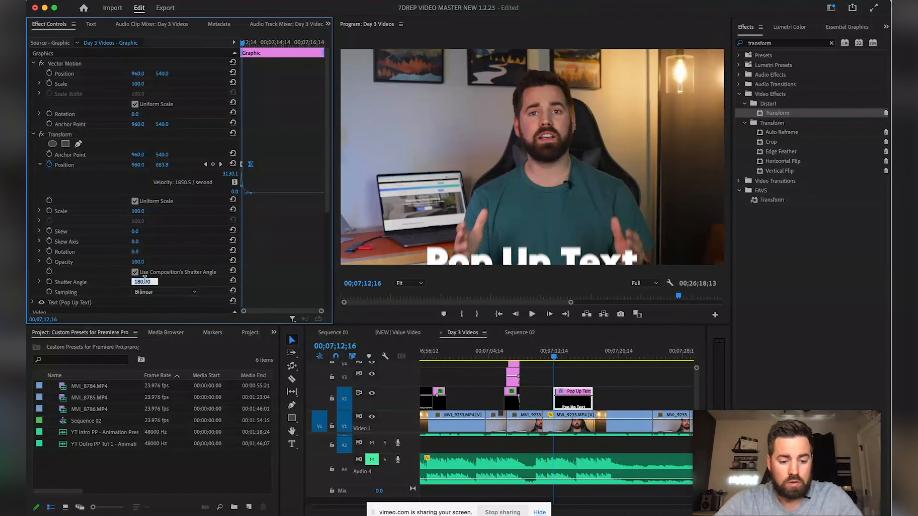
pyautogui.write('250')
pyautogui.press('Return')
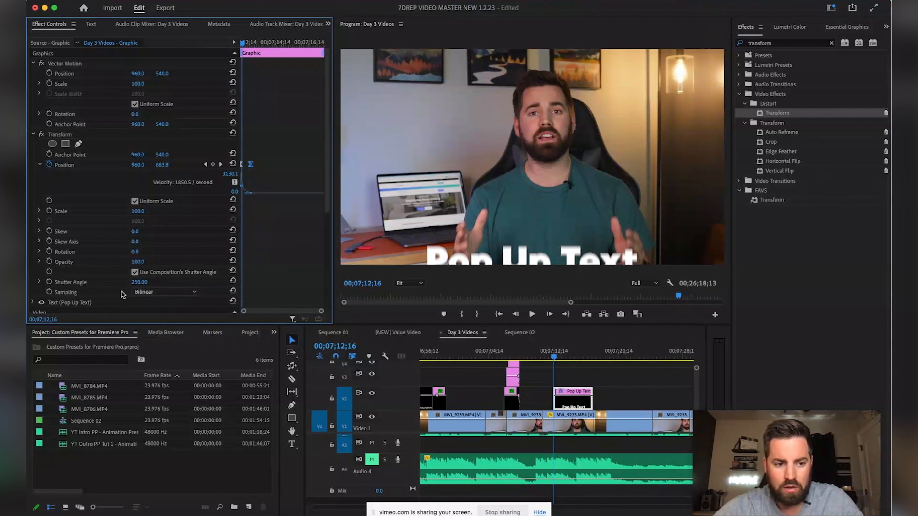
pyautogui.click(144, 281)
pyautogui.write('300')
pyautogui.press('Return')
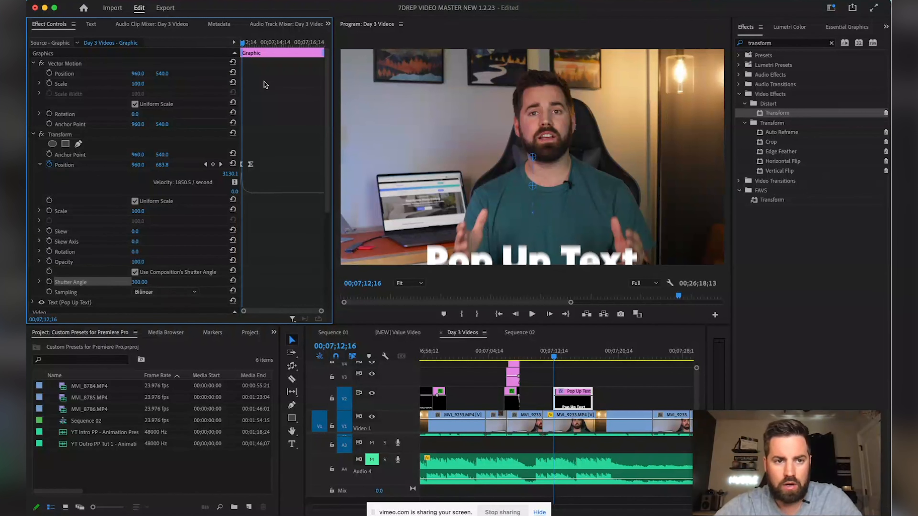
pyautogui.moveTo(245, 44); pyautogui.dragTo(233, 44)
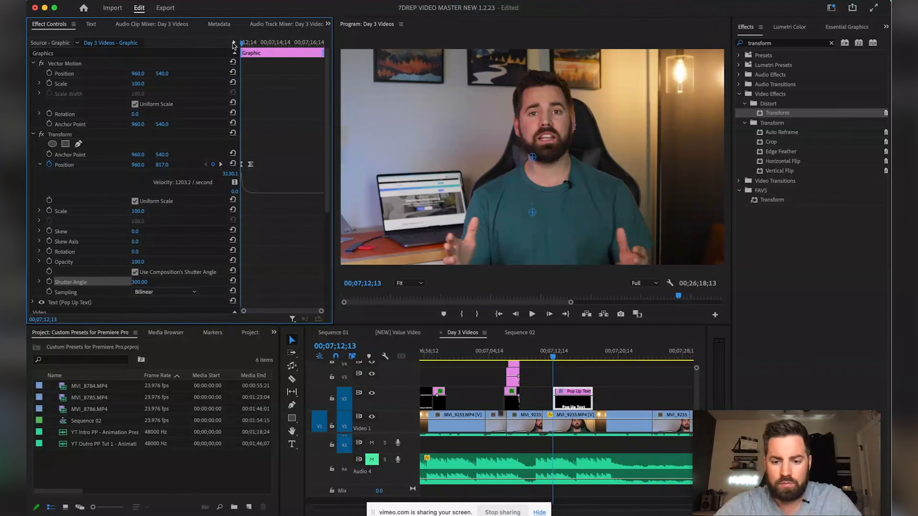
pyautogui.click(542, 359)
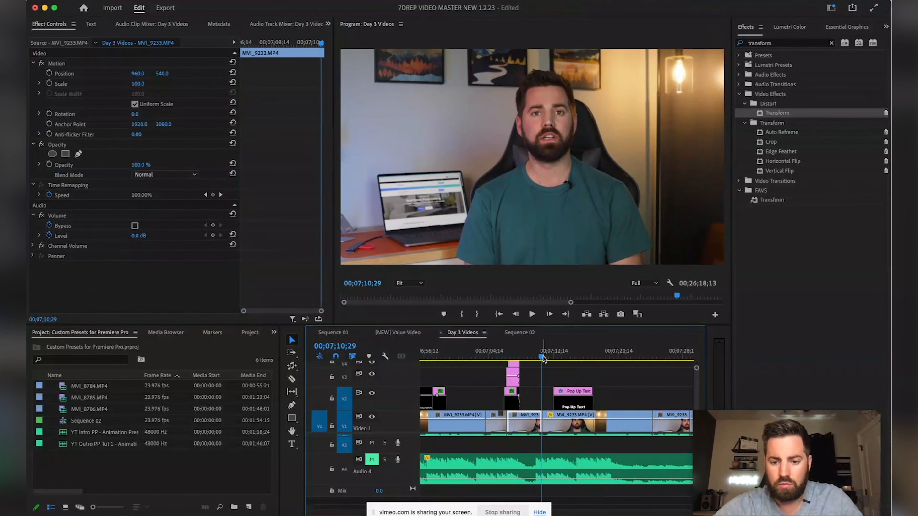
pyautogui.moveTo(575, 408)
pyautogui.mouseDown()
pyautogui.moveTo(564, 409)
pyautogui.moveTo(574, 408)
pyautogui.mouseUp()
pyautogui.click(539, 358)
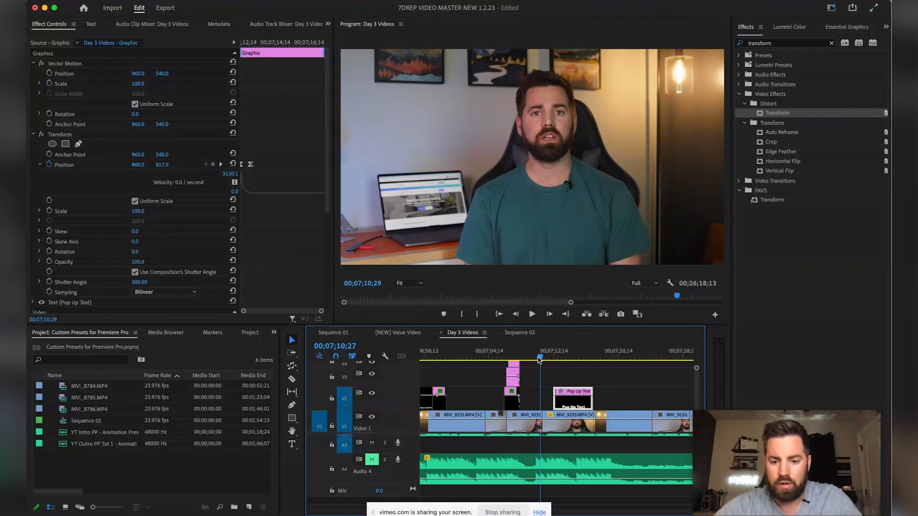
pyautogui.press('space')
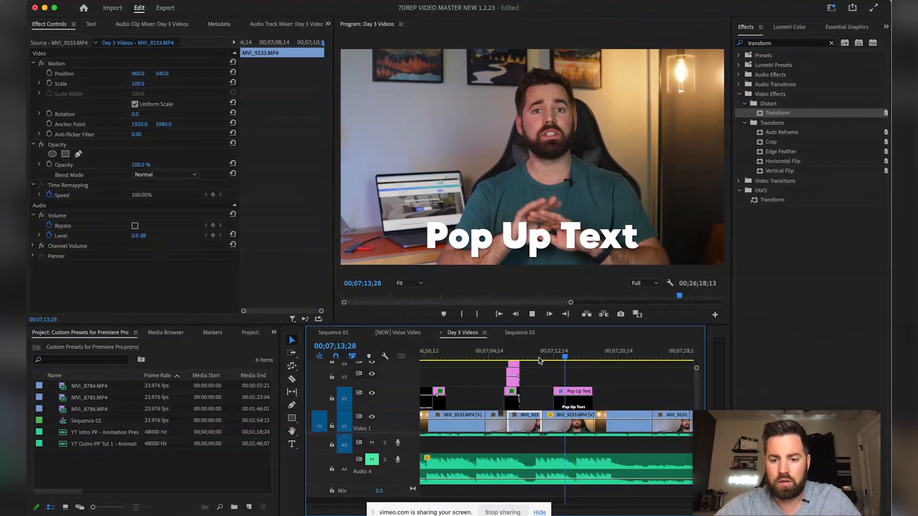
pyautogui.press('space')
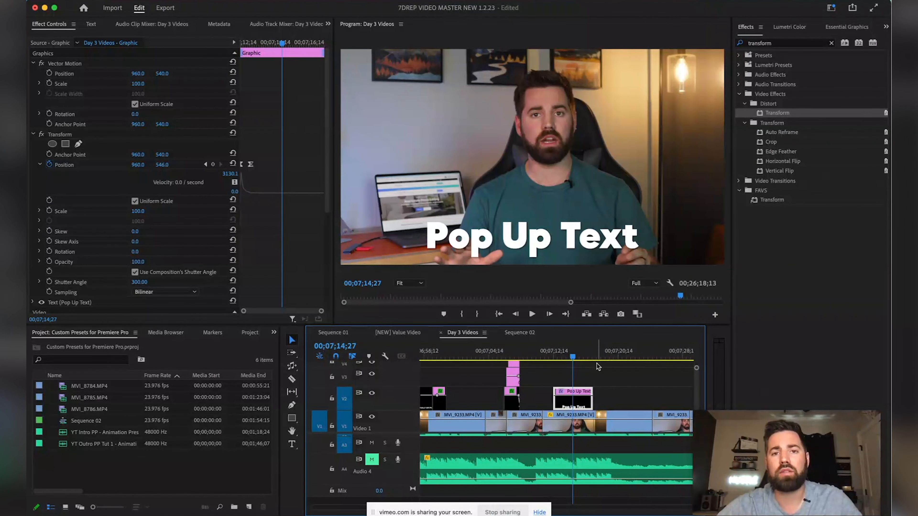
pyautogui.click(569, 359)
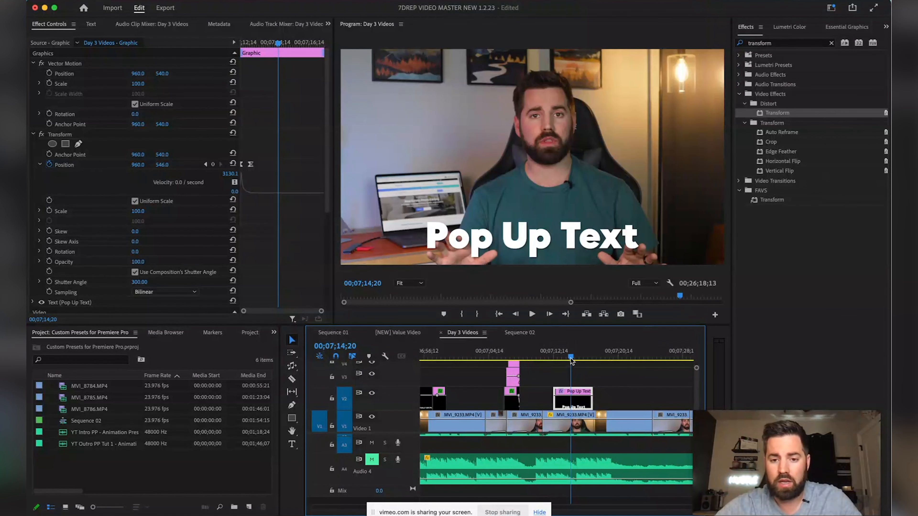
pyautogui.click(567, 359)
pyautogui.press('space')
pyautogui.press('space')
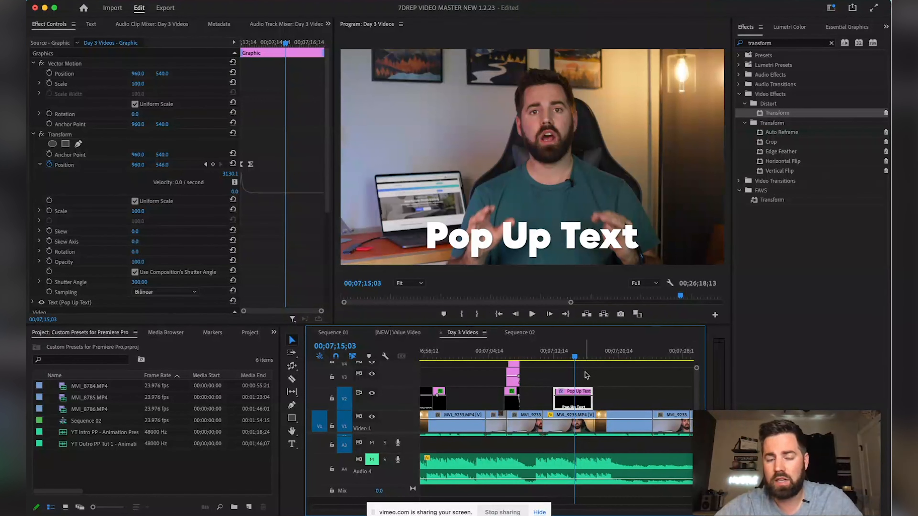
# Clear the effects search and open the FAVS folder in the Effects panel
pyautogui.click(743, 103)
pyautogui.click(831, 44)
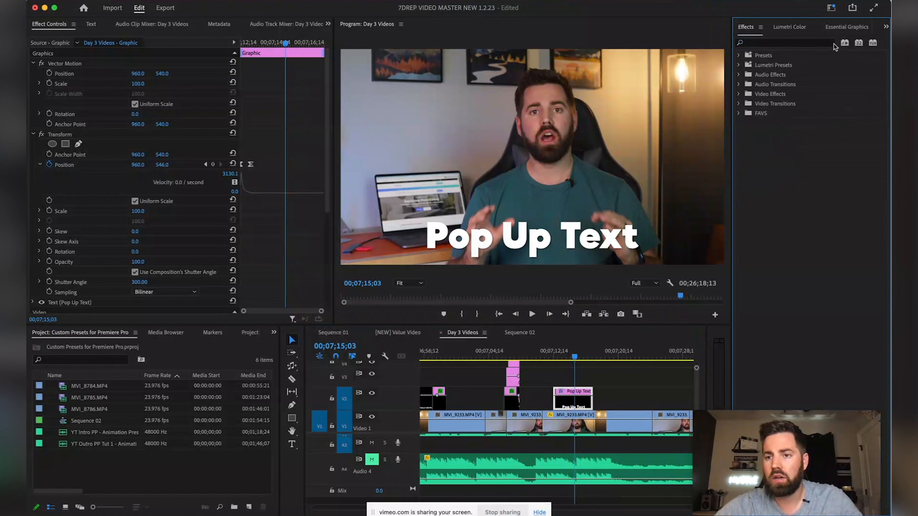
pyautogui.click(738, 113)
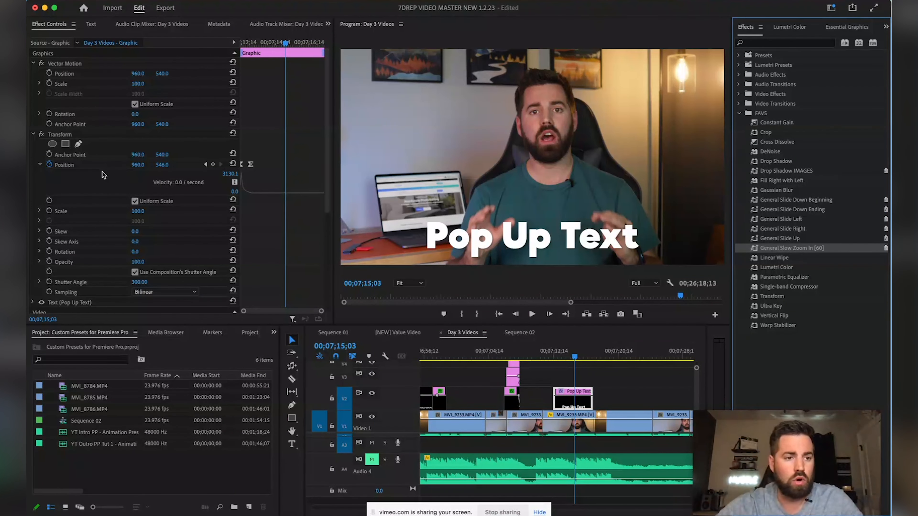
# Save the title's Transform effect as a preset named 'Slide Up Preset Test'
pyautogui.click(64, 136)
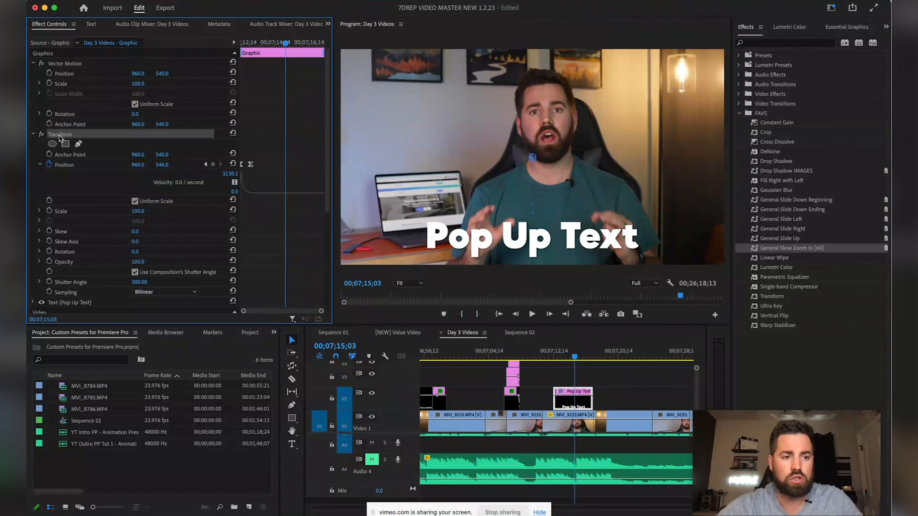
pyautogui.rightClick(59, 136)
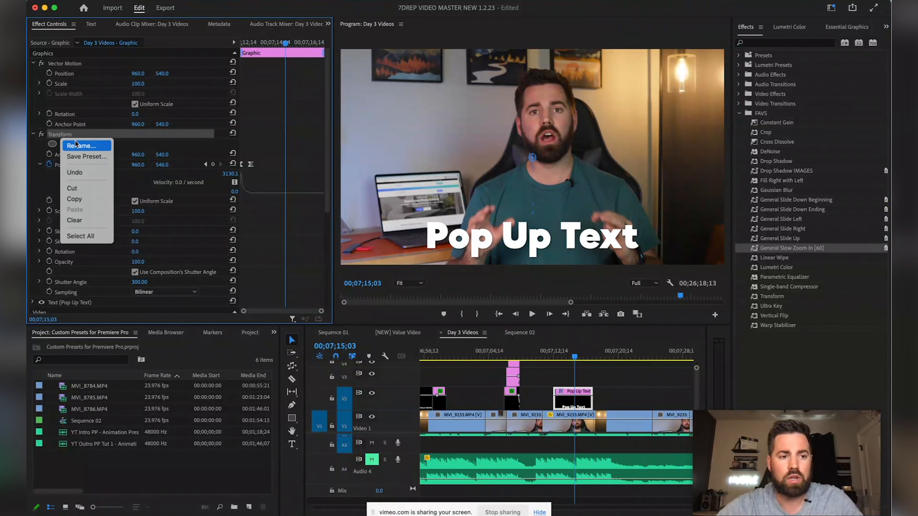
pyautogui.click(60, 136)
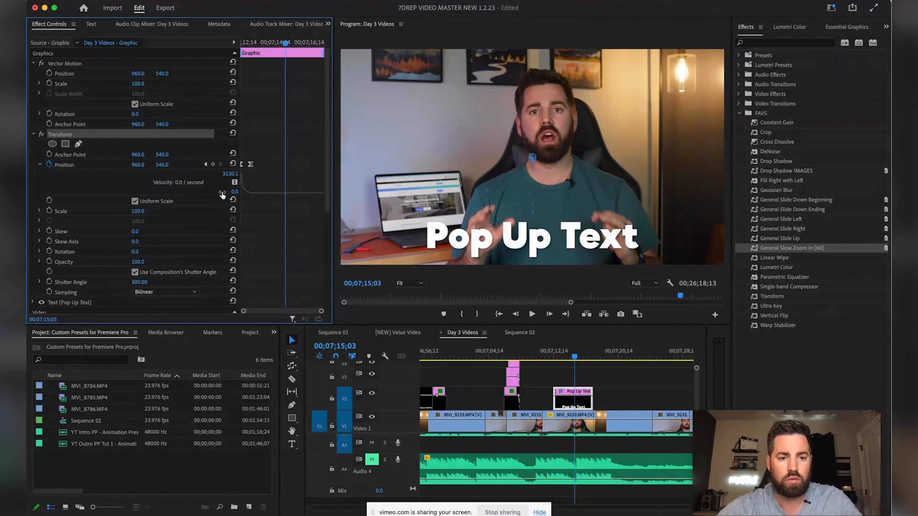
pyautogui.rightClick(69, 137)
pyautogui.click(85, 156)
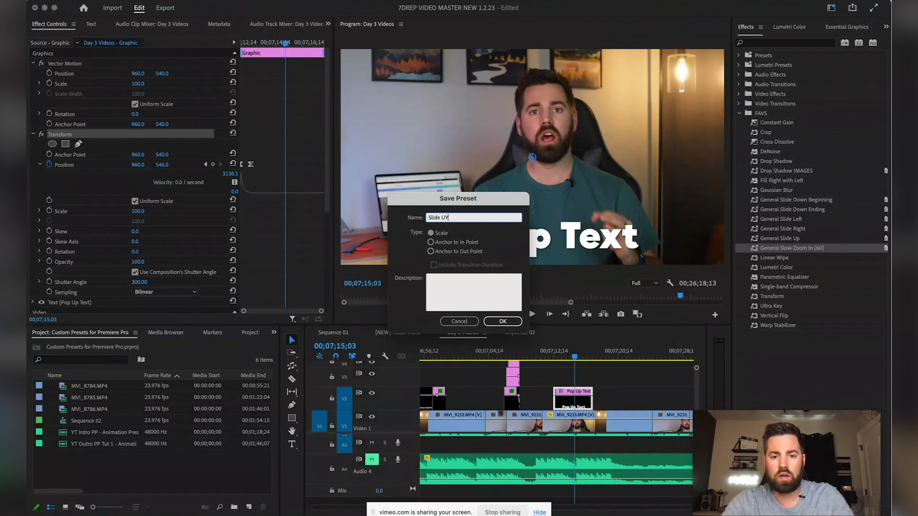
pyautogui.write('Slide Up Preset Test')
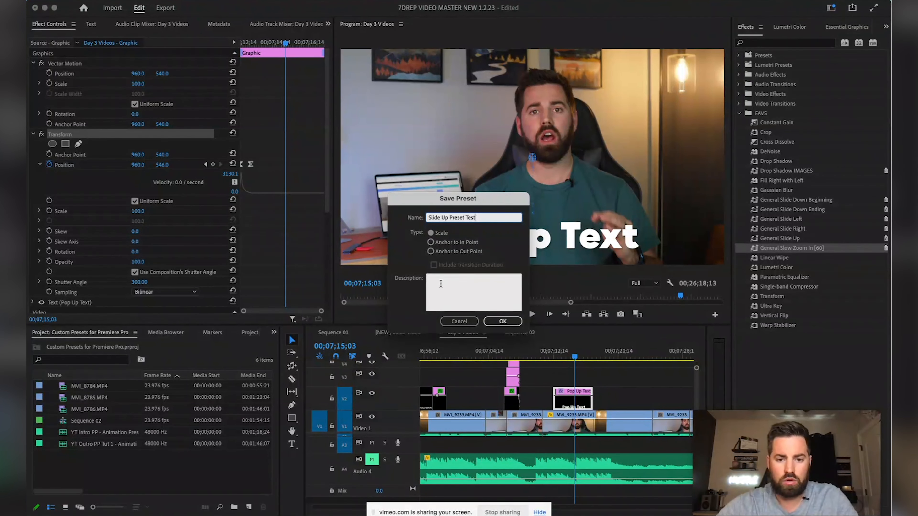
pyautogui.click(500, 323)
pyautogui.click(495, 319)
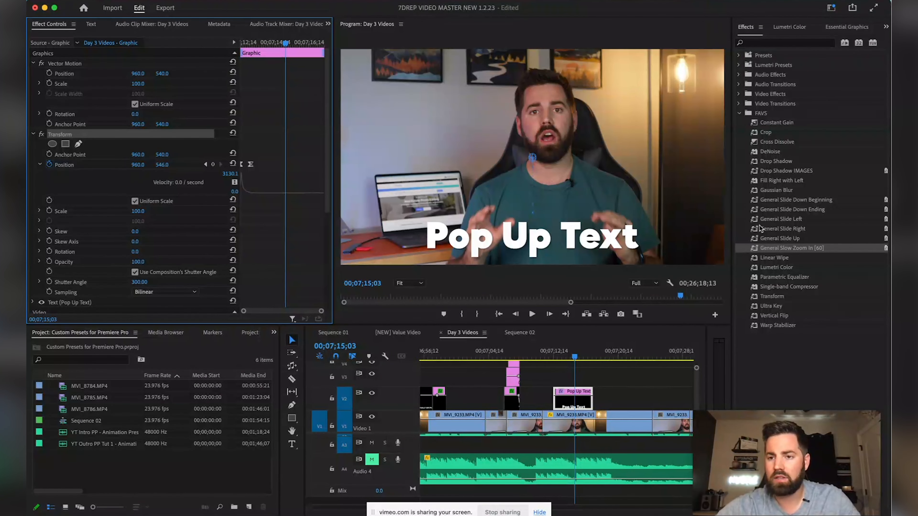
# Filter the Effects panel for 'Slide Up' and collapse the Presets results folder
pyautogui.click(782, 42)
pyautogui.write('Slideo')
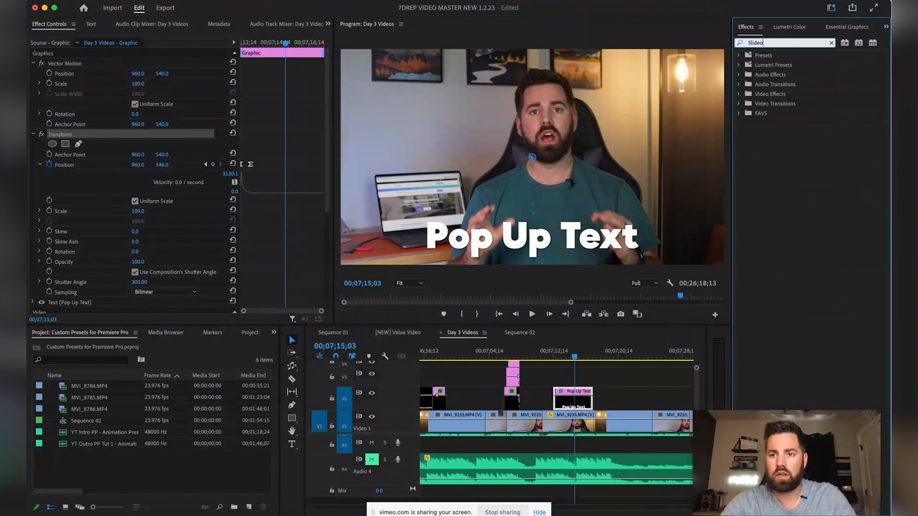
pyautogui.press('BackSpace')
pyautogui.write('Up')
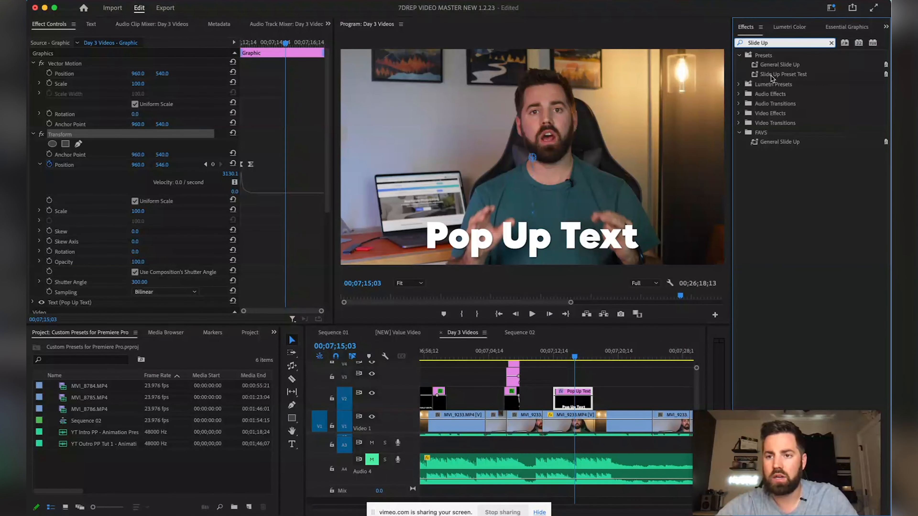
pyautogui.click(739, 56)
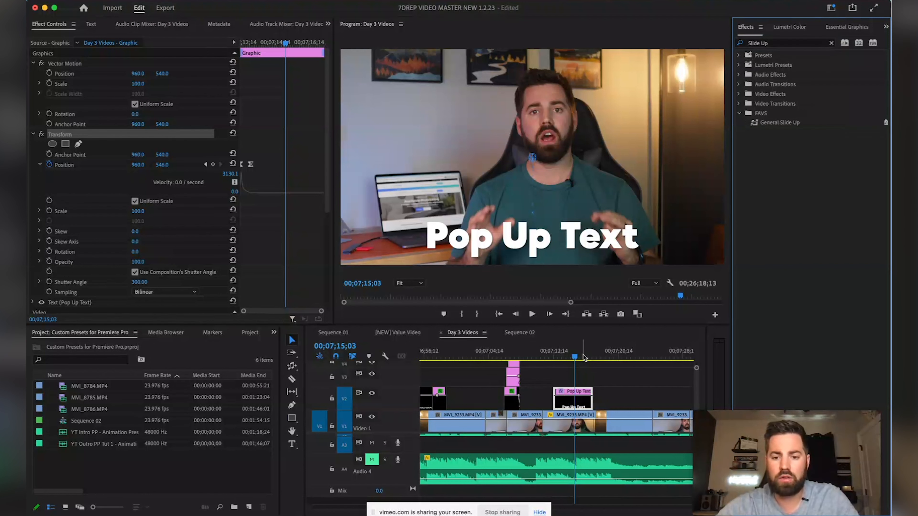
# Move the playhead to 00;07;18;18, past the Pop Up Text title
pyautogui.click(596, 356)
pyautogui.moveTo(598, 358); pyautogui.dragTo(603, 357)
pyautogui.hscroll(5, 580, 385)
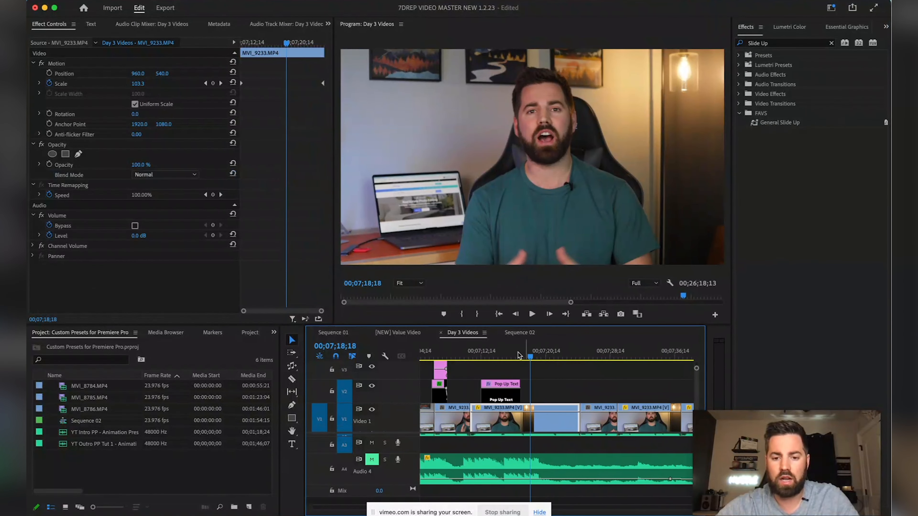
# Create a new text title reading 'Test The Slide' in the Program monitor
pyautogui.press('t')
pyautogui.click(443, 228)
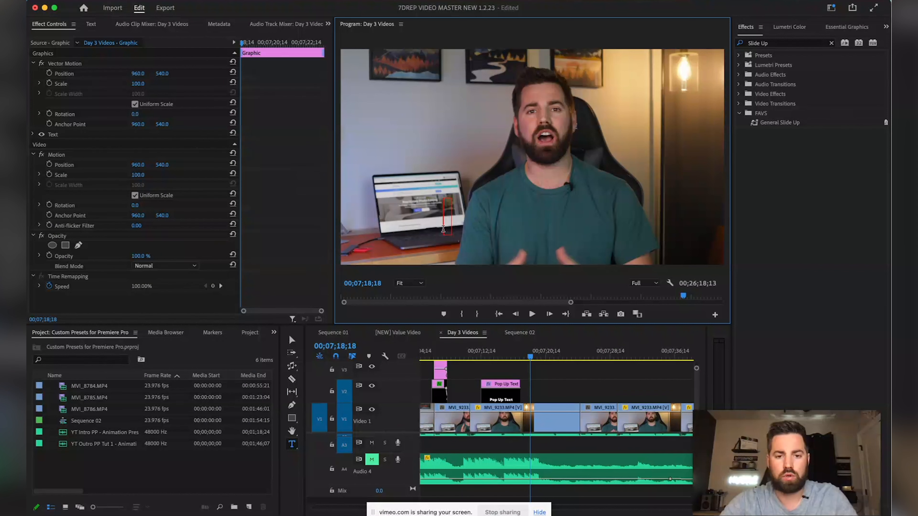
pyautogui.write('Test The Slide')
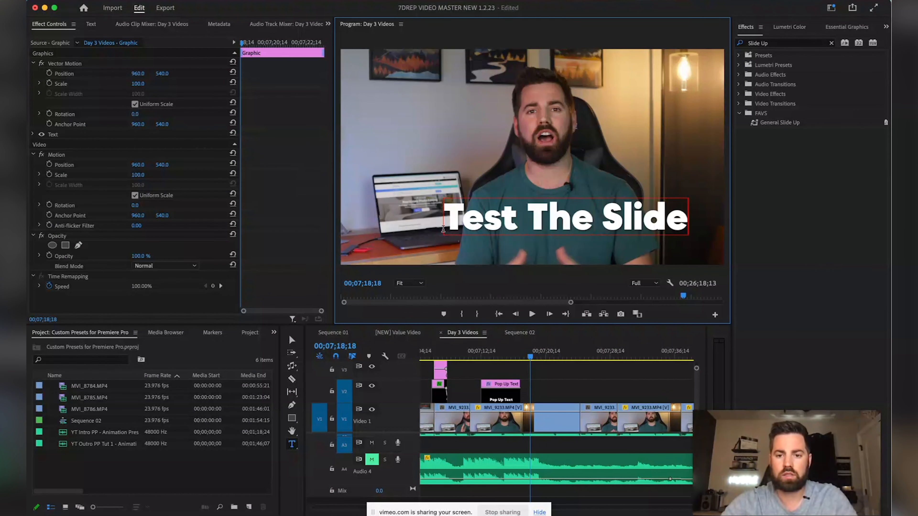
pyautogui.press('BackSpace')
pyautogui.write('e')
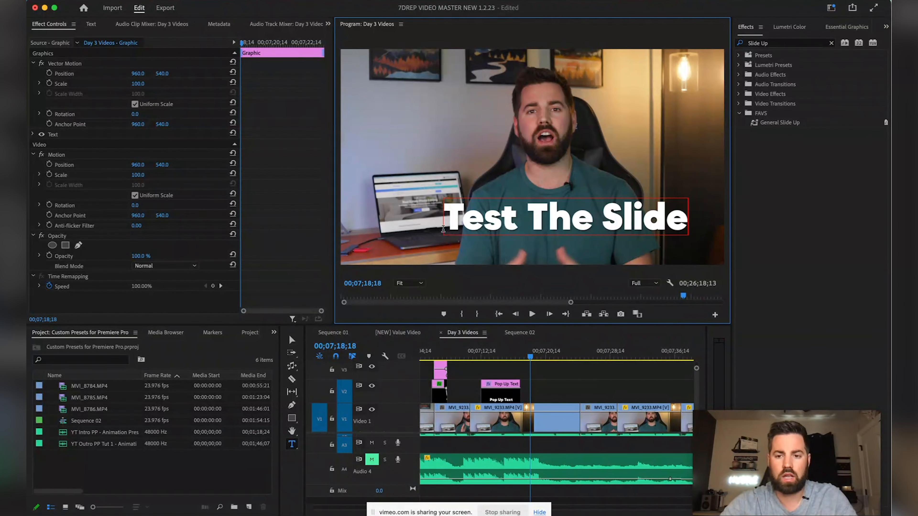
pyautogui.click(544, 380)
# Move the Test The Slide title clip down to track V2
pyautogui.press('Left')
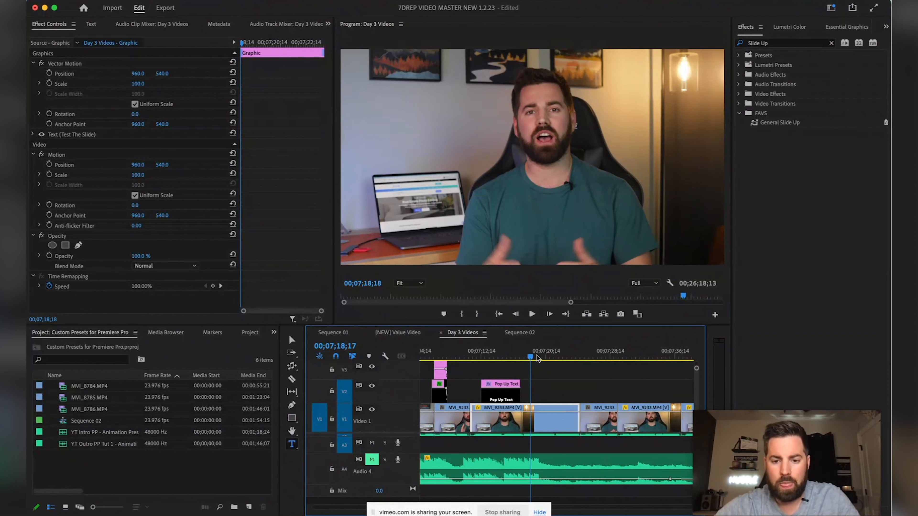
pyautogui.scroll(3, 540, 383)
pyautogui.click(549, 367)
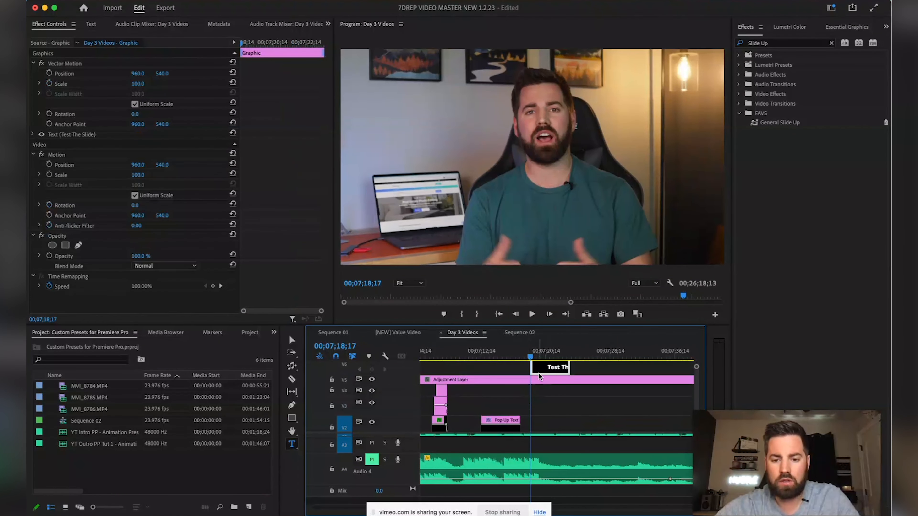
pyautogui.moveTo(545, 381); pyautogui.dragTo(546, 424)
pyautogui.scroll(-3, 542, 397)
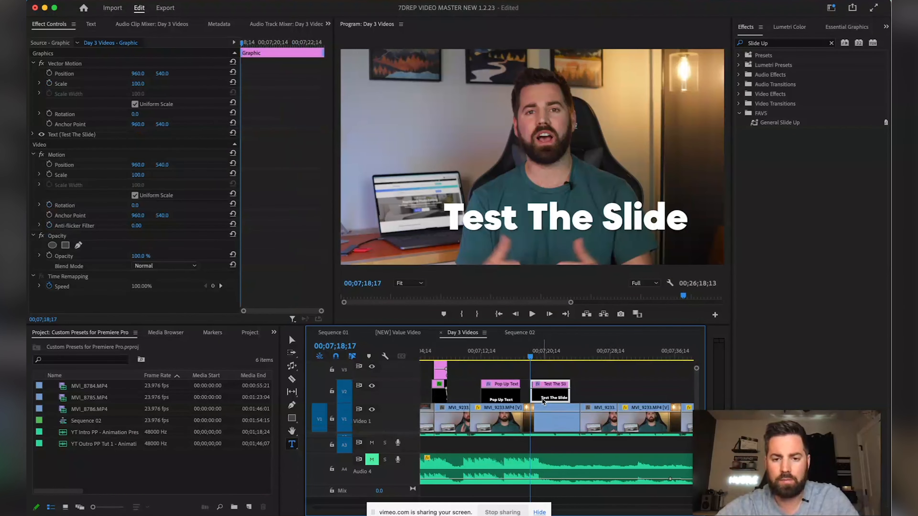
# Centre the title horizontally and lower it in the frame via Essential Graphics
pyautogui.press('v')
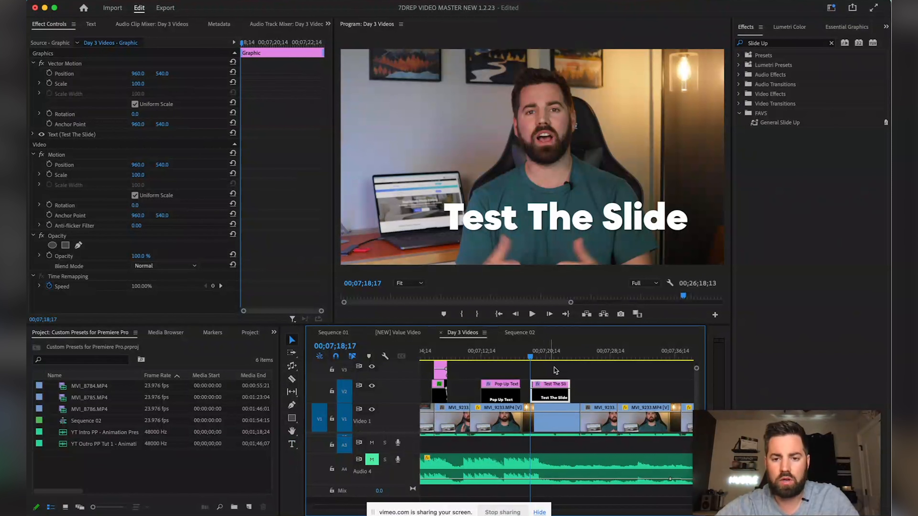
pyautogui.click(597, 216)
pyautogui.click(832, 28)
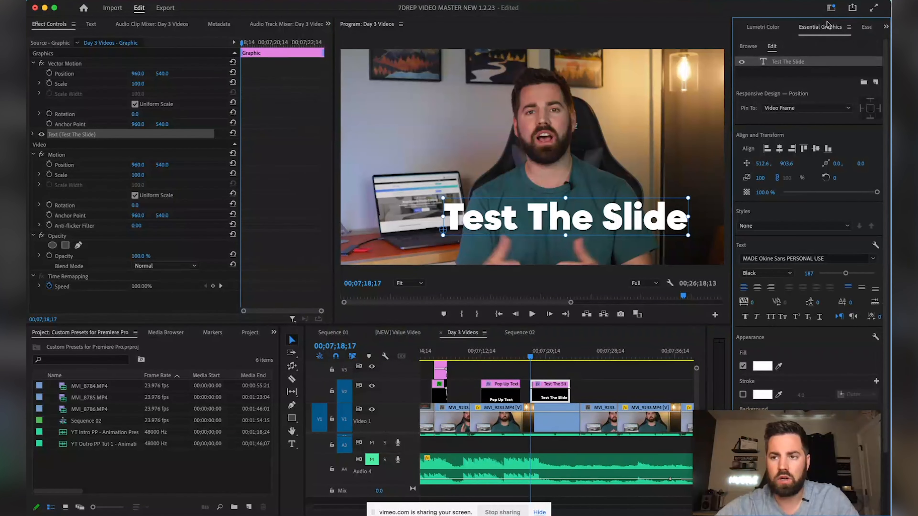
pyautogui.click(779, 148)
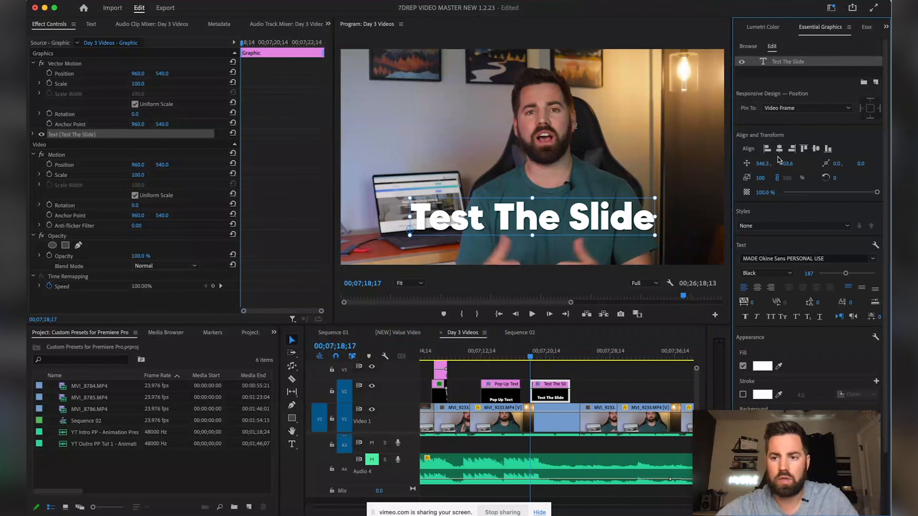
pyautogui.moveTo(783, 166); pyautogui.dragTo(813, 165)
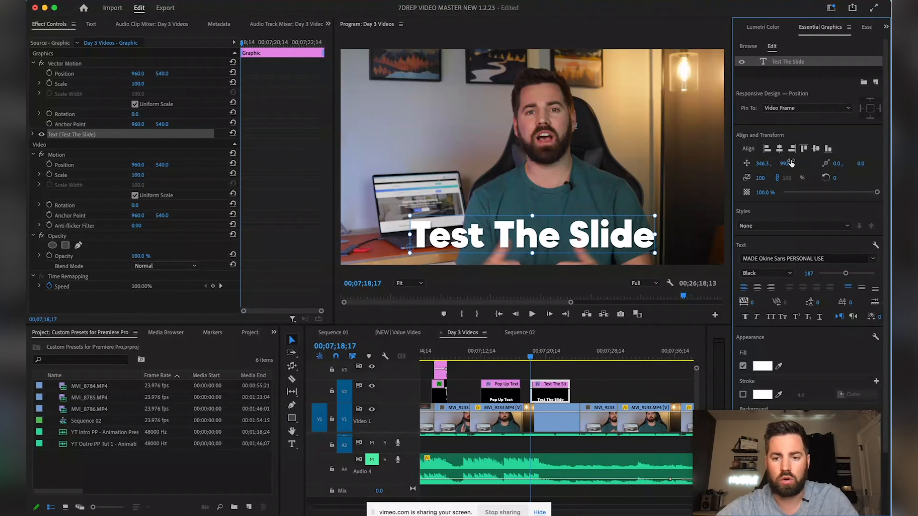
# Deselect the clip and return to the Effects panel search box
pyautogui.click(532, 356)
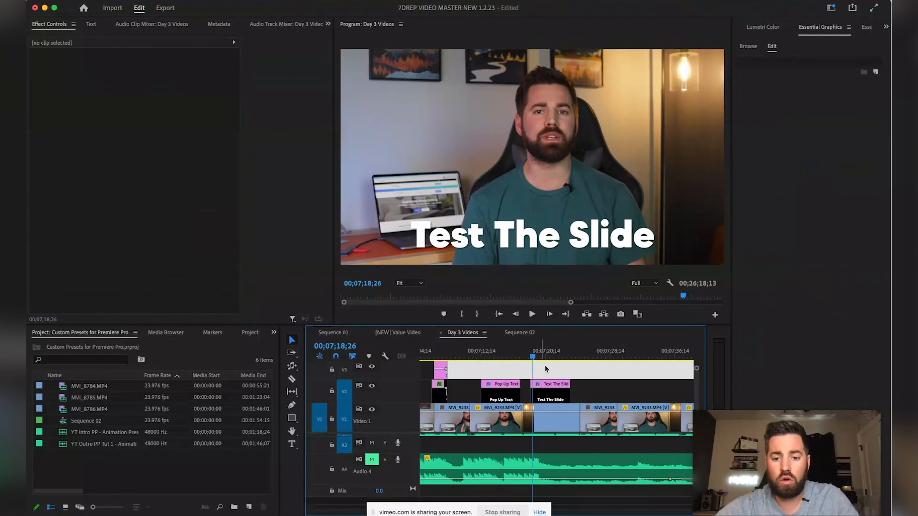
pyautogui.click(760, 26)
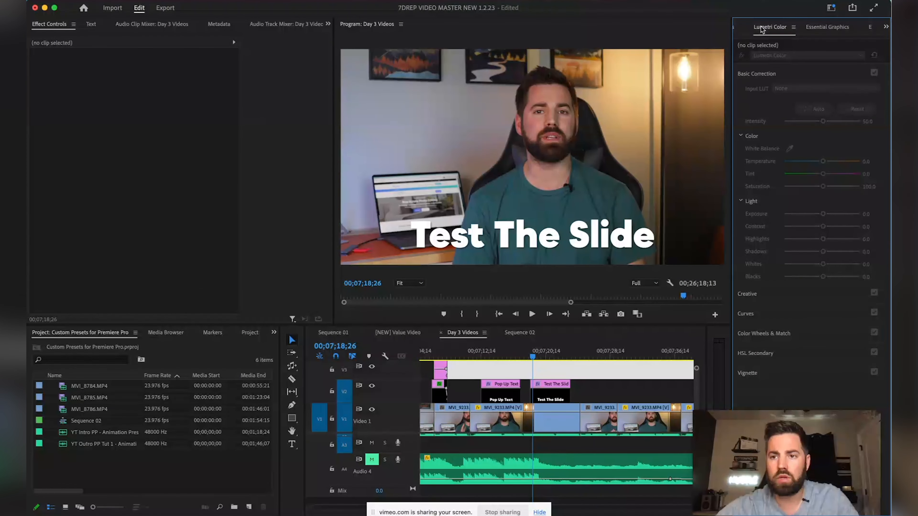
pyautogui.click(754, 28)
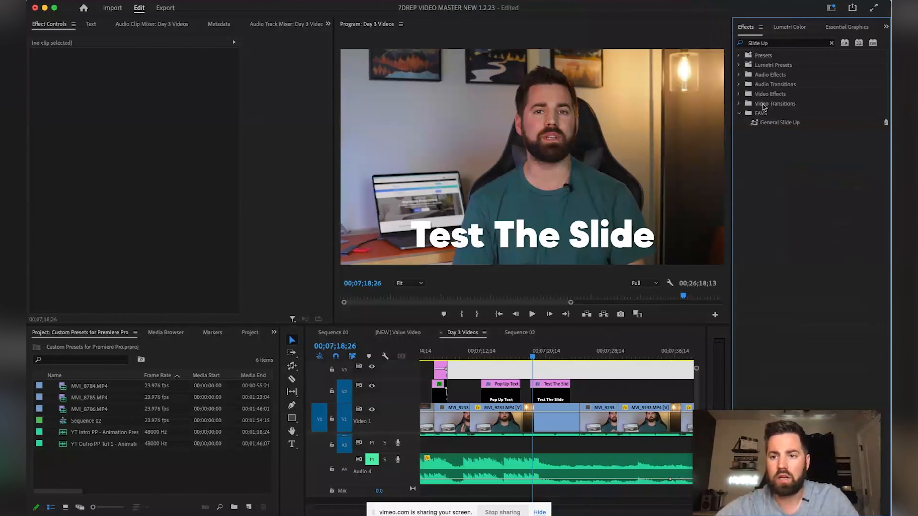
pyautogui.click(777, 43)
pyautogui.write('t')
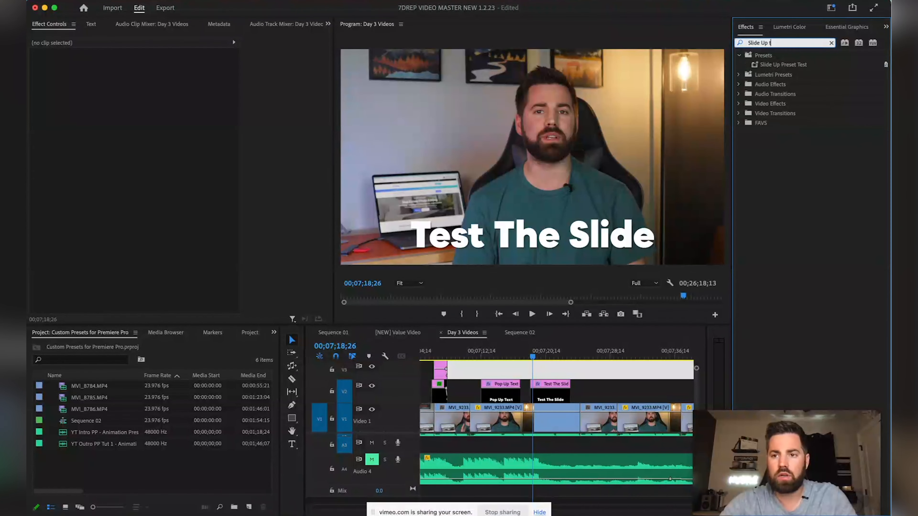
pyautogui.click(776, 65)
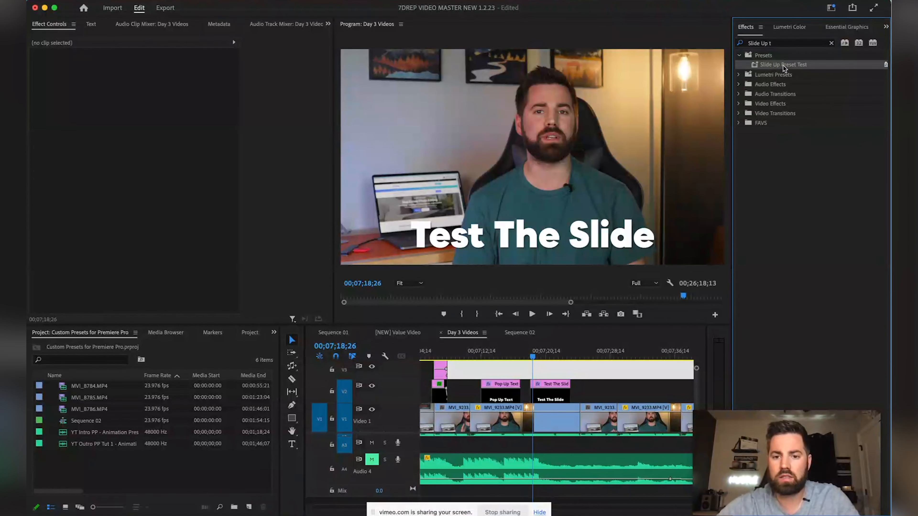
pyautogui.moveTo(783, 69); pyautogui.dragTo(575, 292)
pyautogui.click(542, 382)
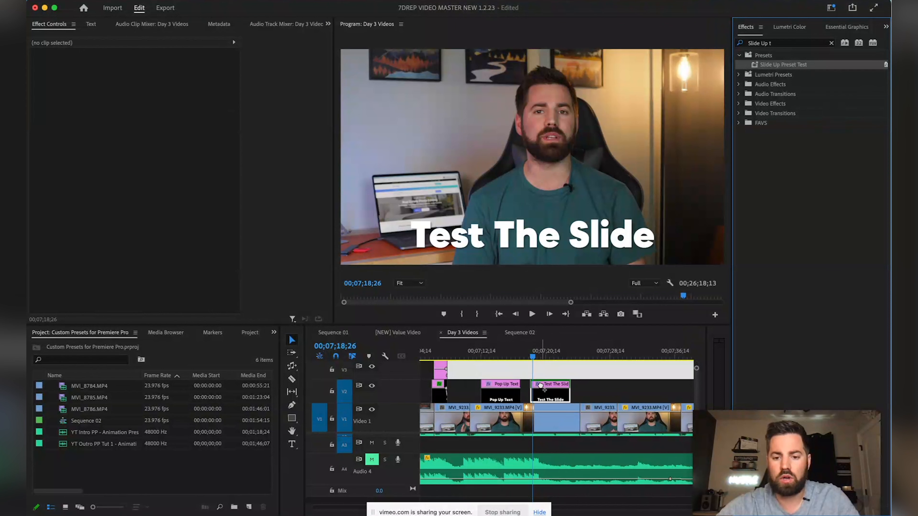
pyautogui.click(534, 356)
pyautogui.moveTo(534, 356); pyautogui.dragTo(524, 356)
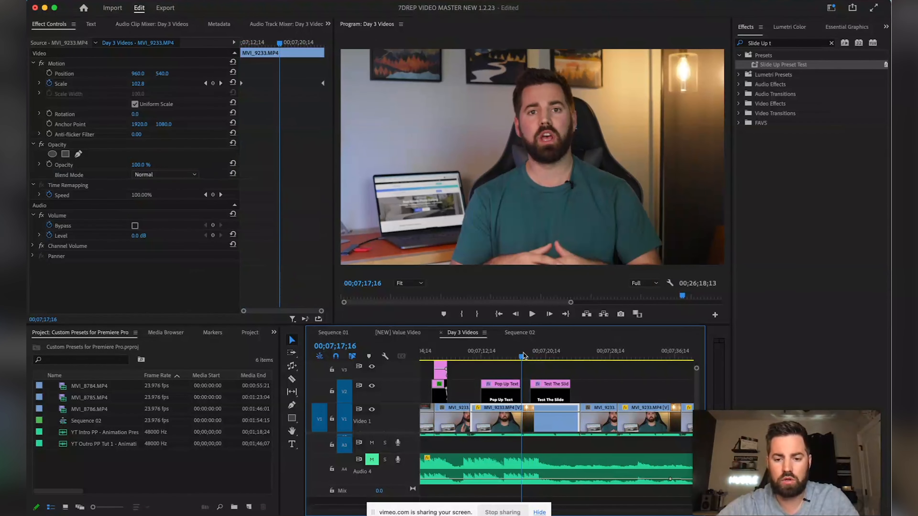
pyautogui.press('space')
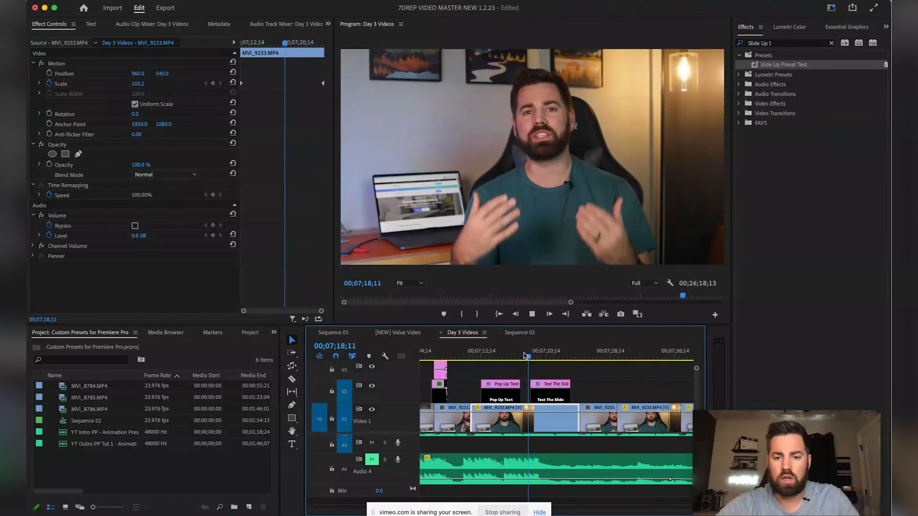
pyautogui.press('space')
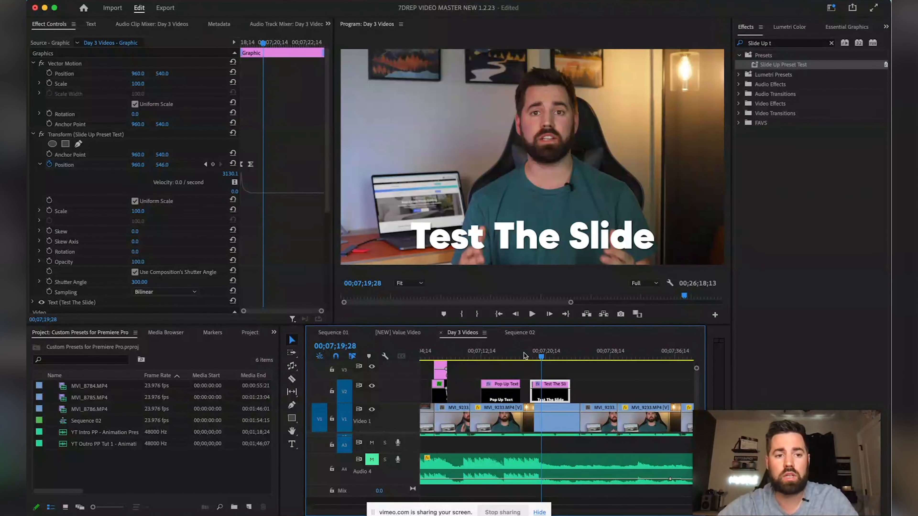
pyautogui.moveTo(541, 356); pyautogui.dragTo(554, 357)
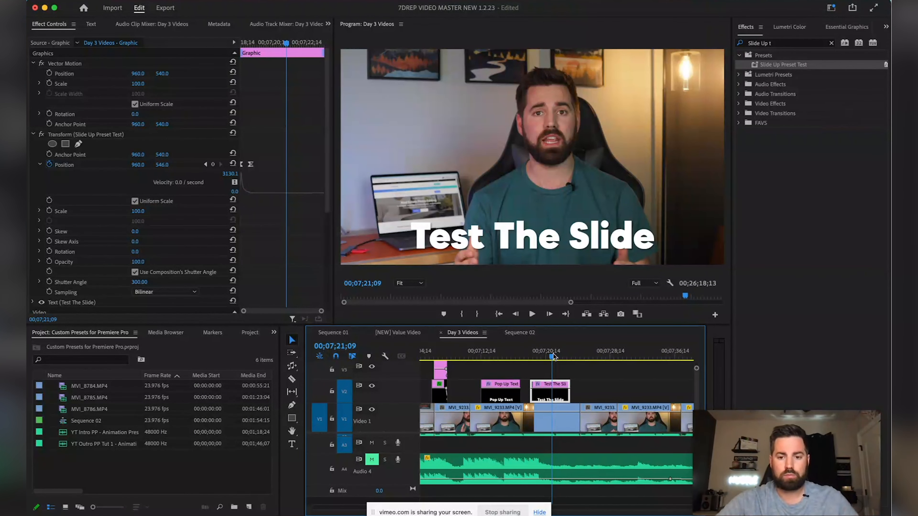
pyautogui.moveTo(554, 357); pyautogui.dragTo(559, 357)
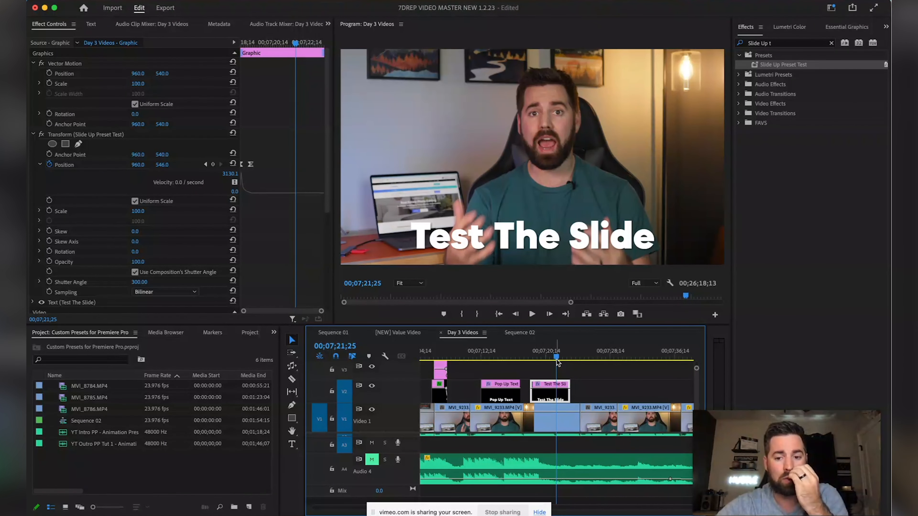
pyautogui.moveTo(557, 359); pyautogui.dragTo(556, 359)
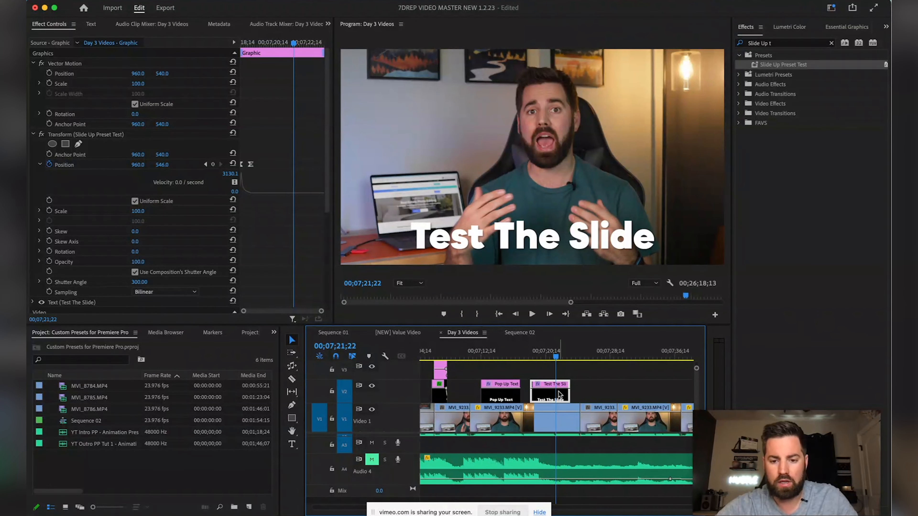
pyautogui.press('super+k')
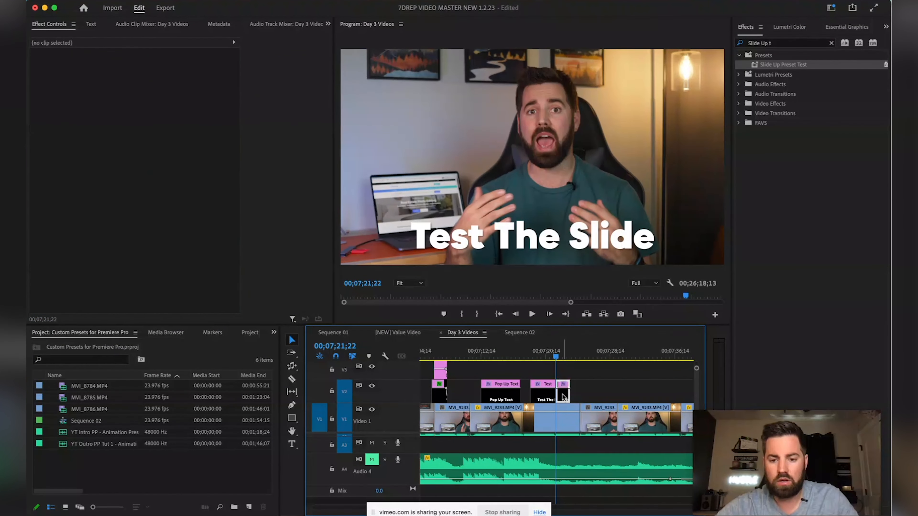
pyautogui.moveTo(559, 361); pyautogui.dragTo(561, 358)
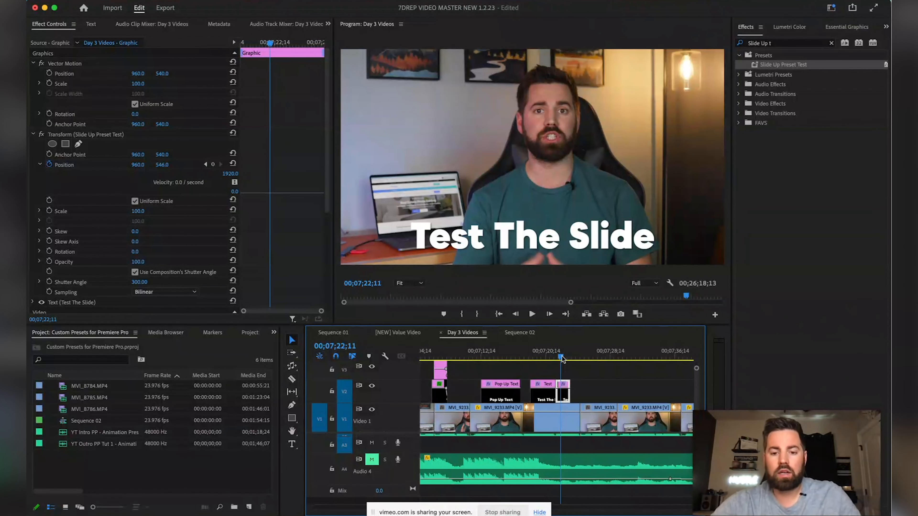
pyautogui.press('super+z')
pyautogui.moveTo(562, 358); pyautogui.dragTo(551, 358)
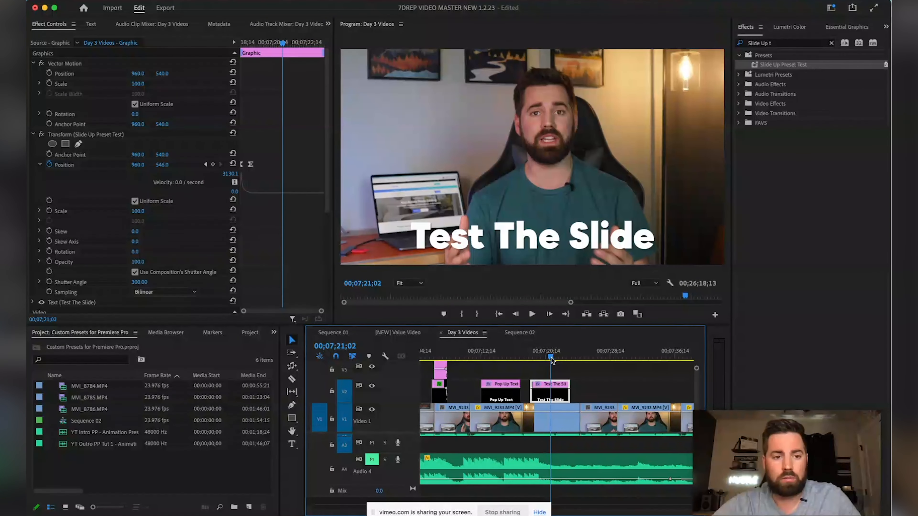
# Delete the Slide Up preset's Transform effect from the Test The Slide title
pyautogui.click(103, 134)
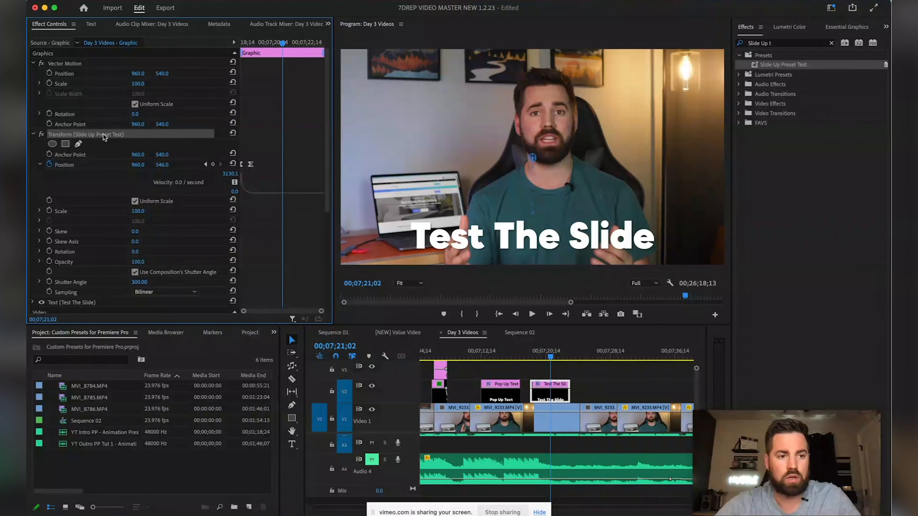
pyautogui.press('Delete')
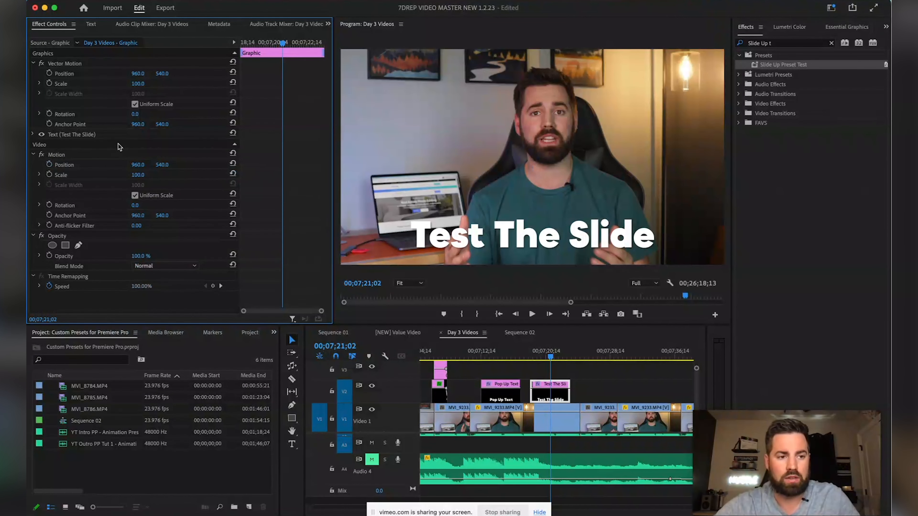
pyautogui.click(530, 351)
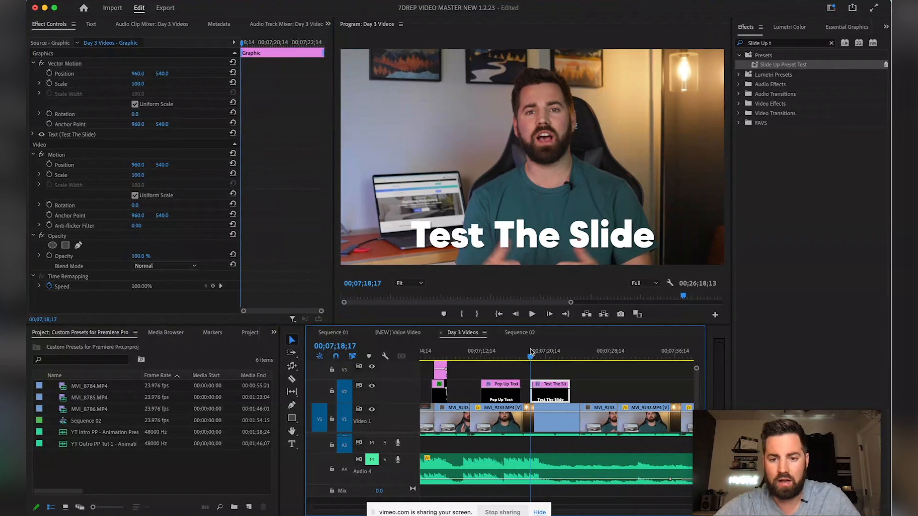
pyautogui.moveTo(529, 352)
pyautogui.mouseDown()
pyautogui.moveTo(557, 355)
pyautogui.moveTo(546, 355)
pyautogui.mouseUp()
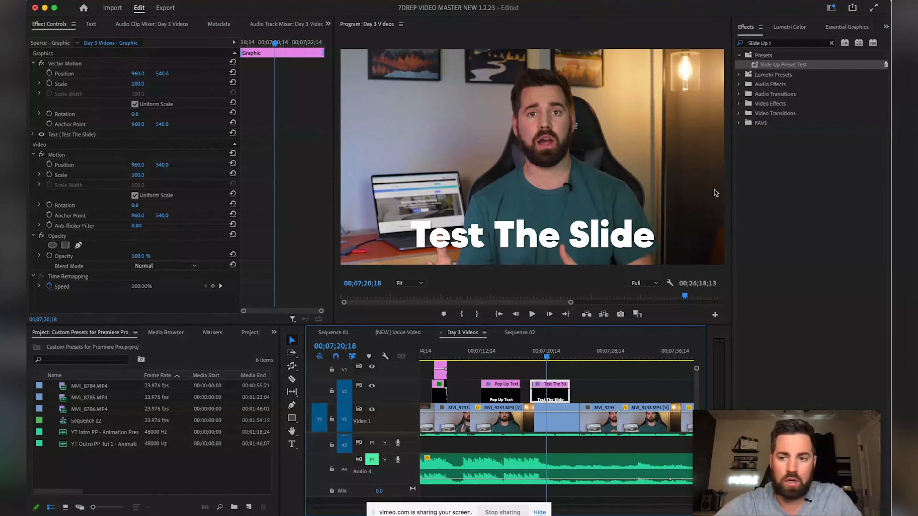
# Search effects for 'trans' and apply a default Transform effect to the Test The Slide clip
pyautogui.click(779, 42)
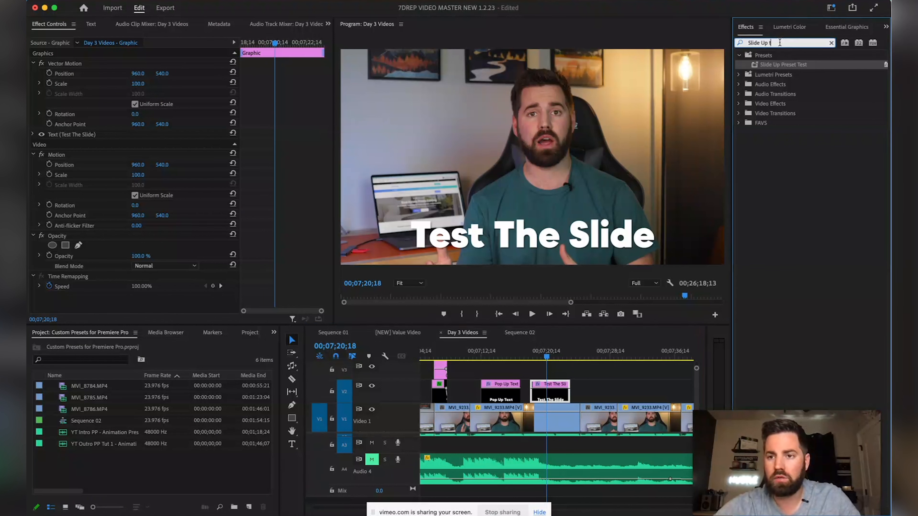
pyautogui.click(831, 43)
pyautogui.write('tran')
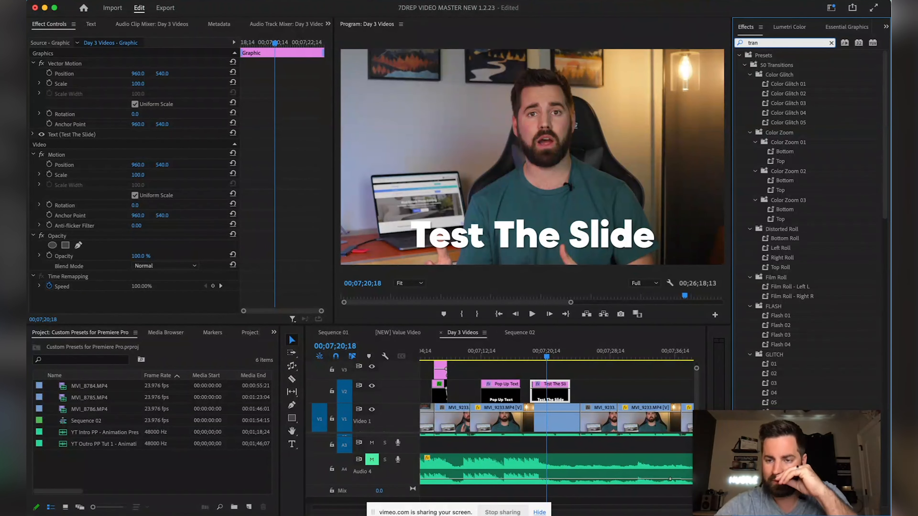
pyautogui.write('sform')
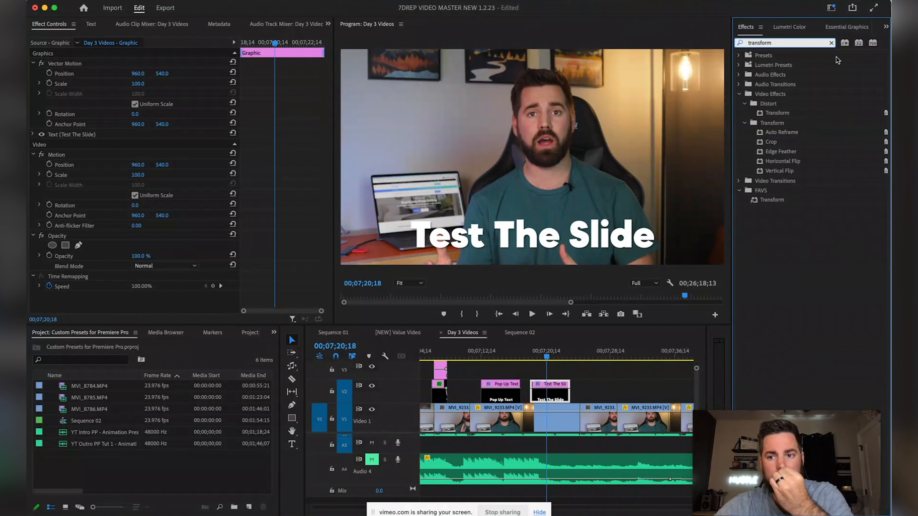
pyautogui.click(774, 114)
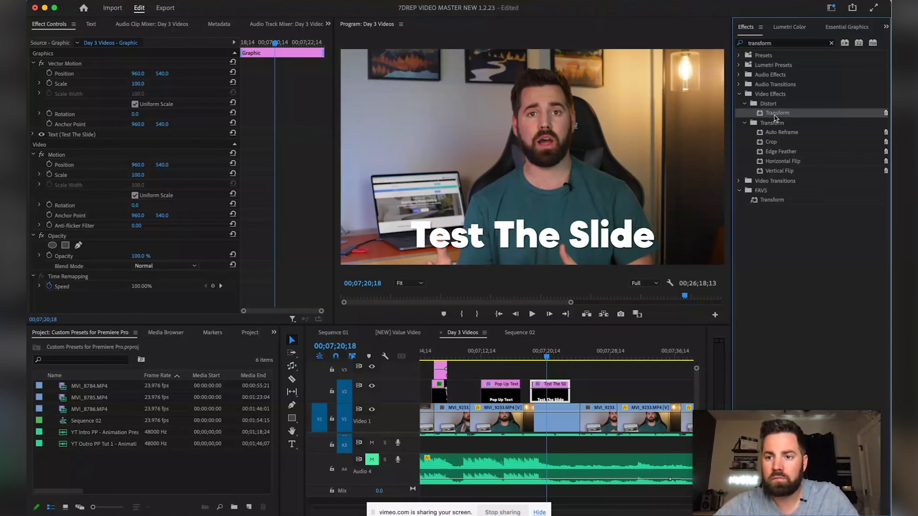
pyautogui.moveTo(596, 344); pyautogui.dragTo(547, 401)
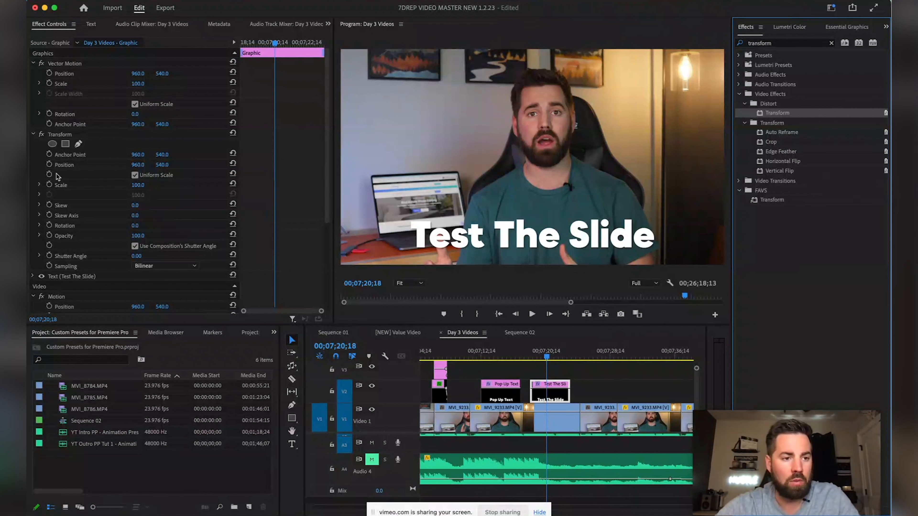
# Keyframe the Transform Position so the title moves down out of frame
pyautogui.click(49, 165)
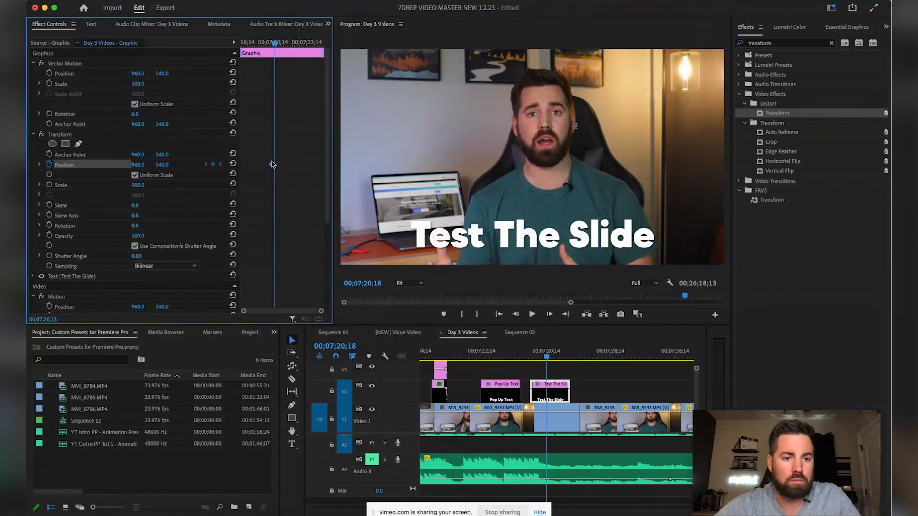
pyautogui.click(246, 164)
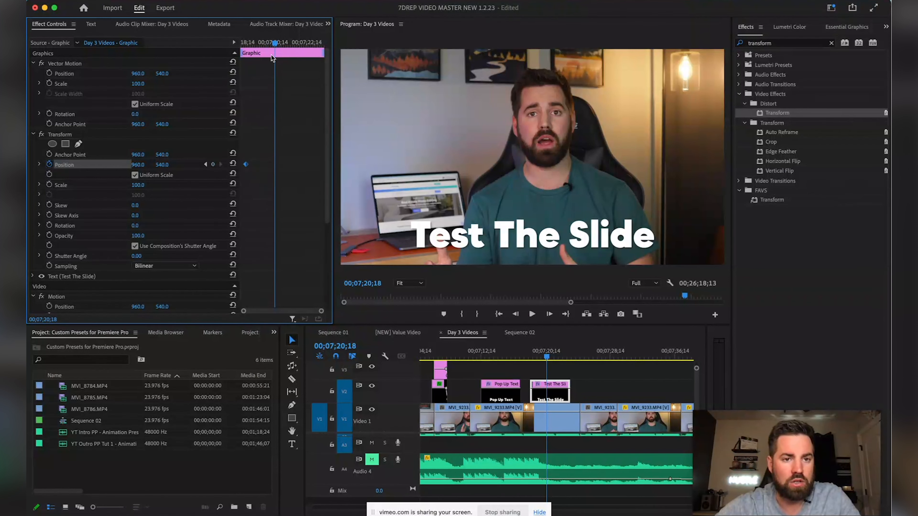
pyautogui.moveTo(274, 43); pyautogui.dragTo(266, 43)
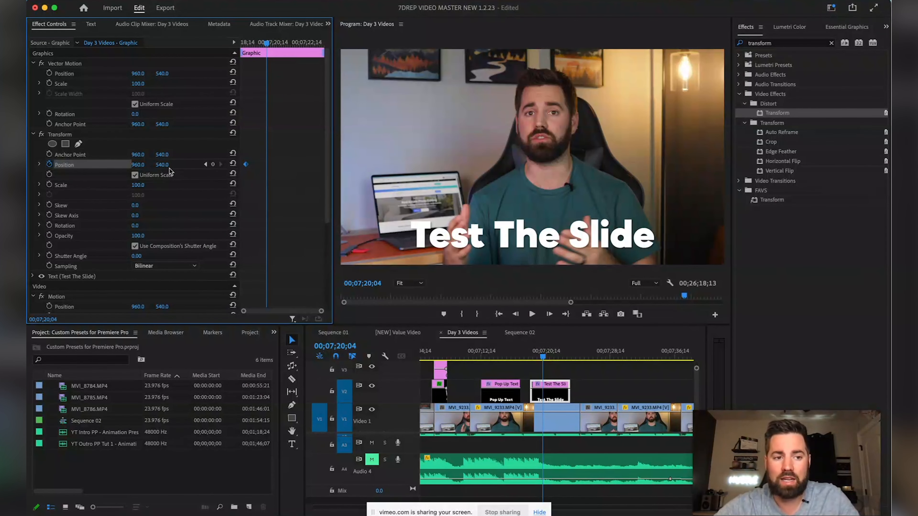
pyautogui.moveTo(161, 167); pyautogui.dragTo(211, 168)
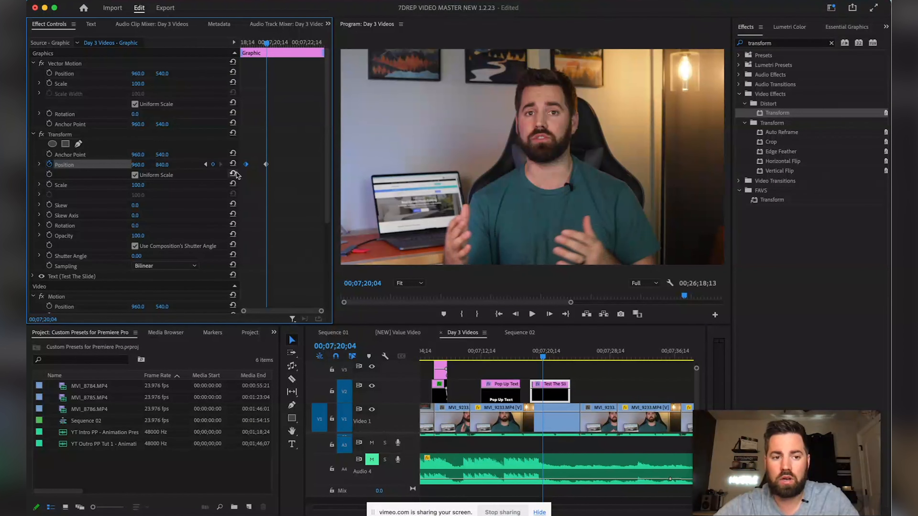
pyautogui.moveTo(266, 43)
pyautogui.mouseDown()
pyautogui.moveTo(236, 43)
pyautogui.moveTo(274, 45)
pyautogui.moveTo(259, 43)
pyautogui.mouseUp()
# Apply Ease In to both Position keyframes and reshape the speed graph for a sharper exit
pyautogui.moveTo(278, 151); pyautogui.dragTo(233, 185)
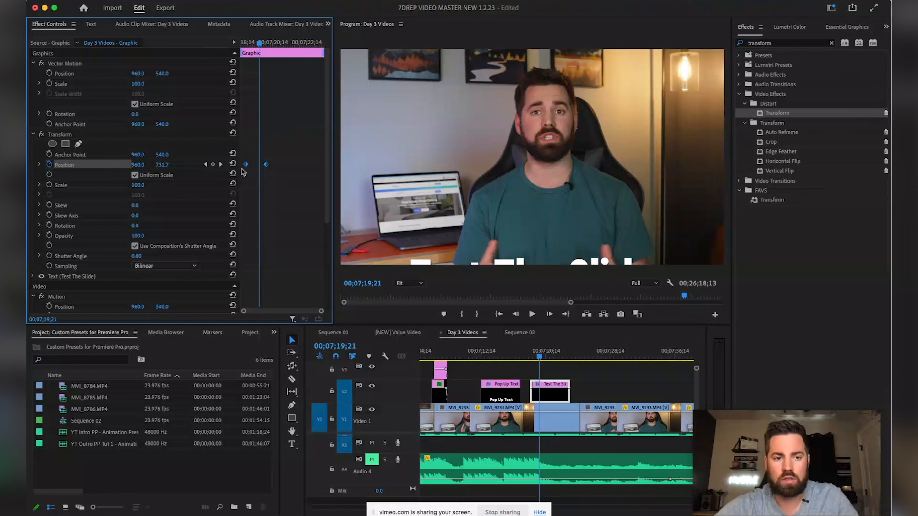
pyautogui.rightClick(245, 168)
pyautogui.moveTo(282, 256)
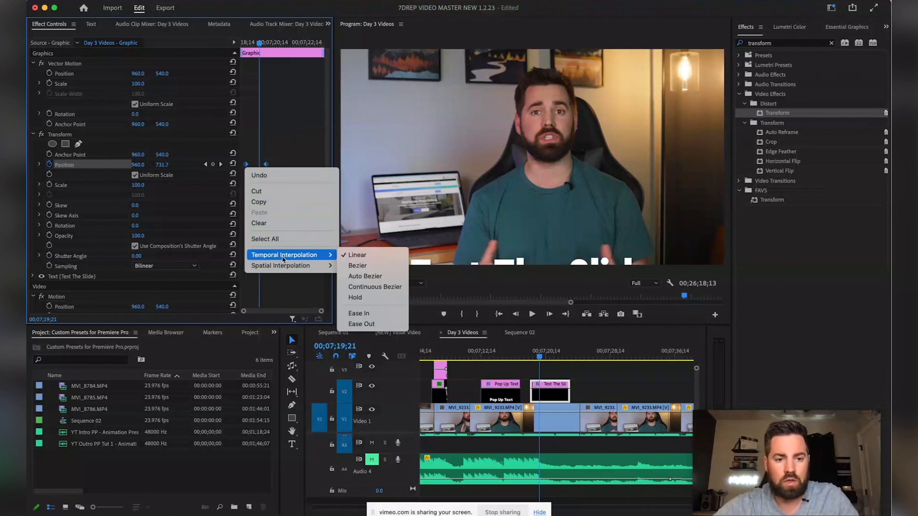
pyautogui.click(357, 314)
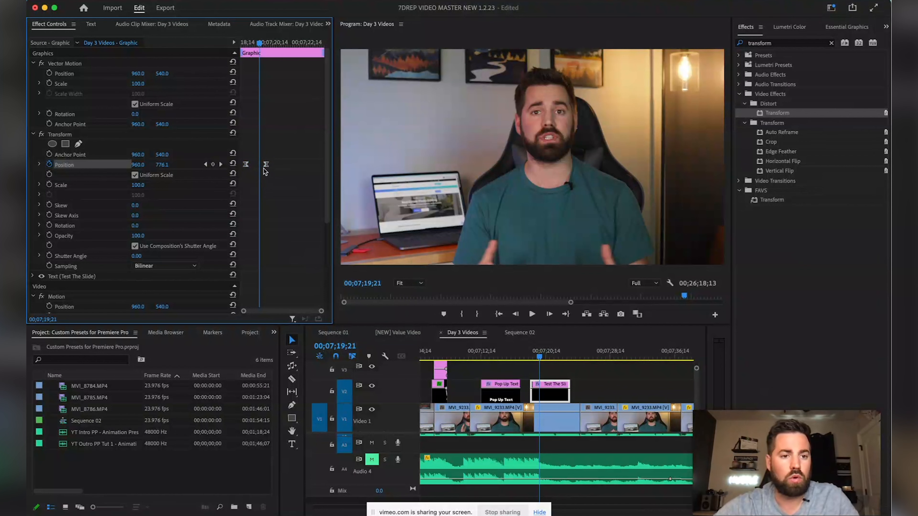
pyautogui.moveTo(266, 167); pyautogui.dragTo(266, 168)
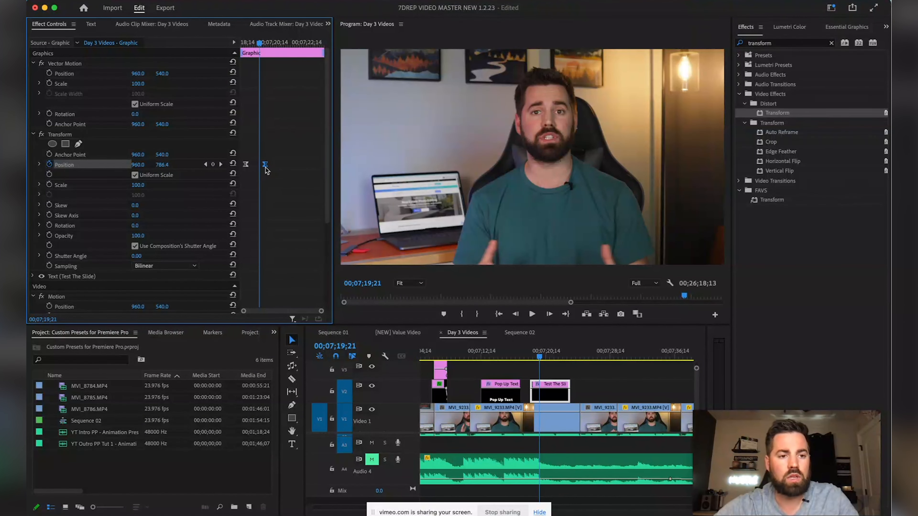
pyautogui.click(40, 165)
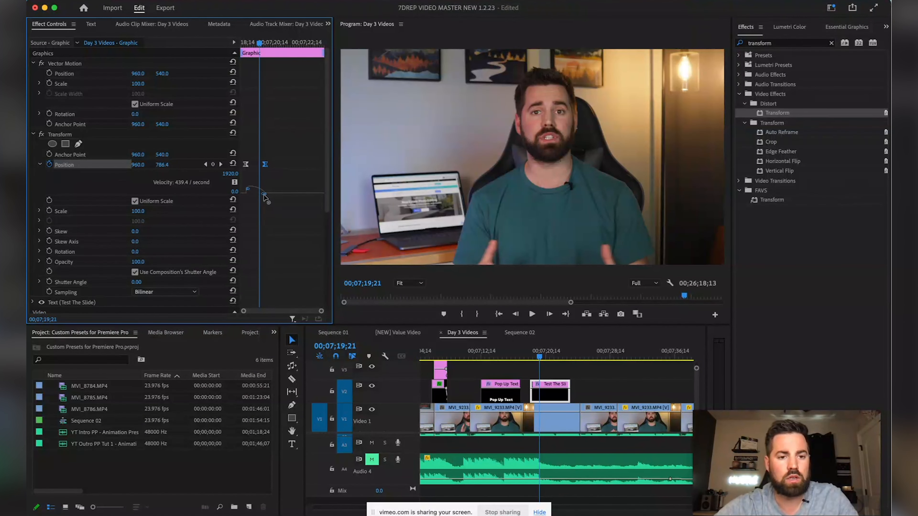
pyautogui.moveTo(262, 196)
pyautogui.mouseDown()
pyautogui.moveTo(245, 199)
pyautogui.moveTo(253, 200)
pyautogui.mouseUp()
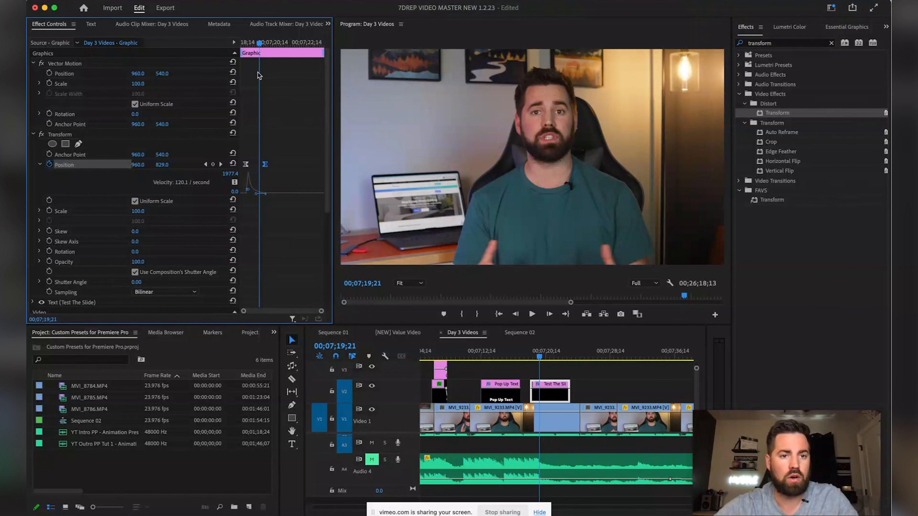
# Retime both Position keyframes to new frames and preview the slide-out
pyautogui.moveTo(260, 43); pyautogui.dragTo(238, 41)
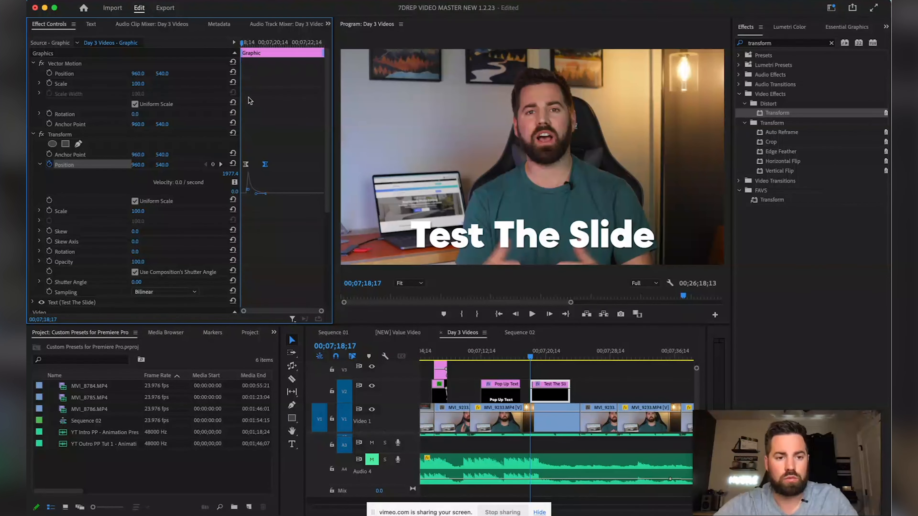
pyautogui.moveTo(247, 165); pyautogui.dragTo(242, 164)
pyautogui.moveTo(242, 43); pyautogui.dragTo(253, 43)
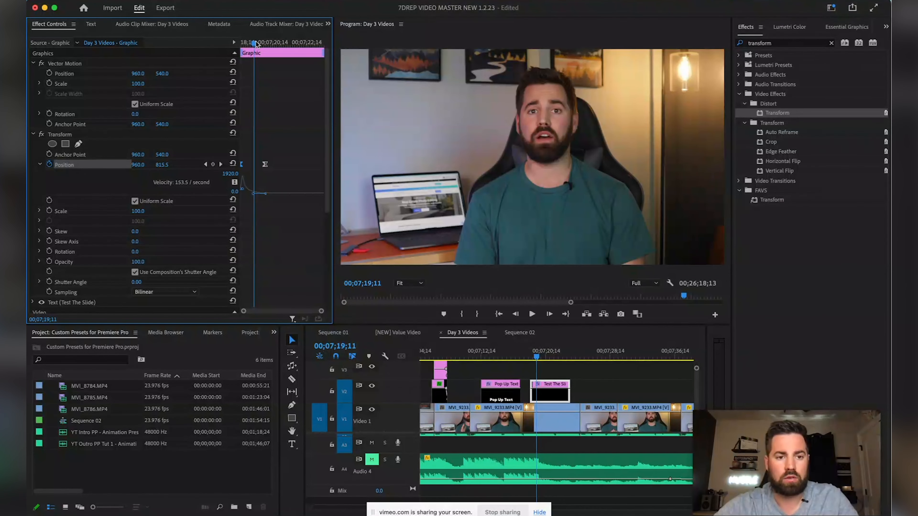
pyautogui.moveTo(266, 167); pyautogui.dragTo(256, 165)
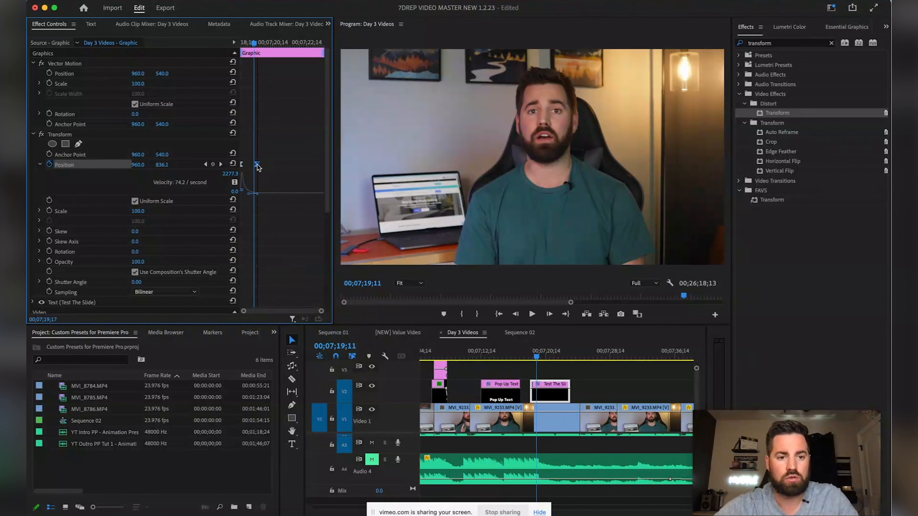
pyautogui.moveTo(253, 47); pyautogui.dragTo(254, 45)
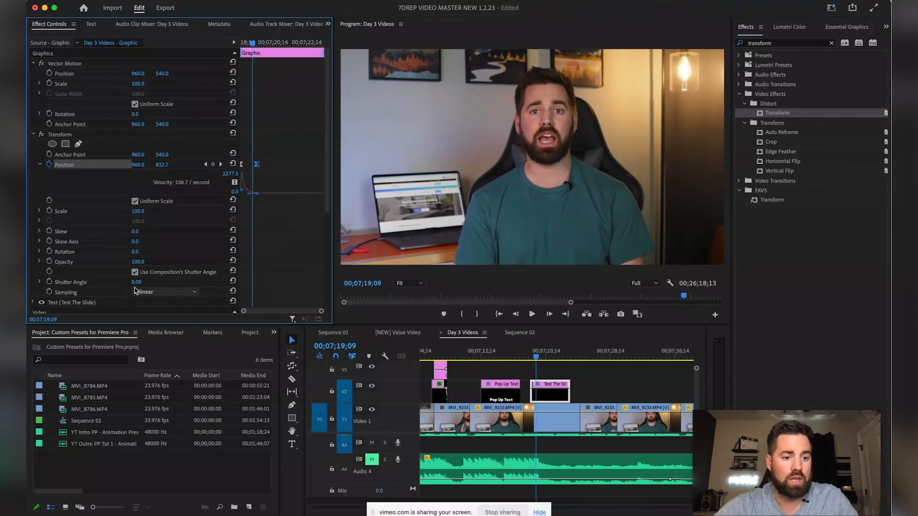
# Set the Transform Shutter Angle to 200 and play back the animation
pyautogui.click(144, 281)
pyautogui.write('20')
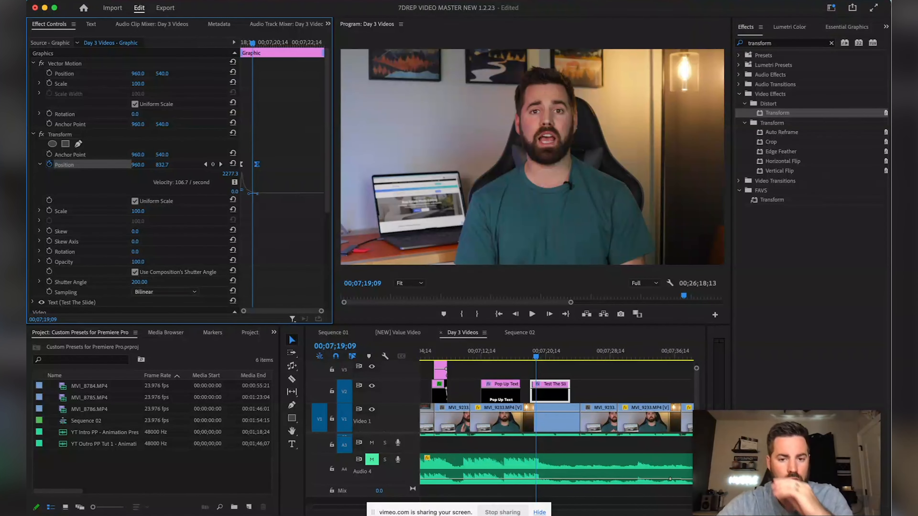
pyautogui.write('0')
pyautogui.press('Return')
pyautogui.press('space')
pyautogui.click(249, 42)
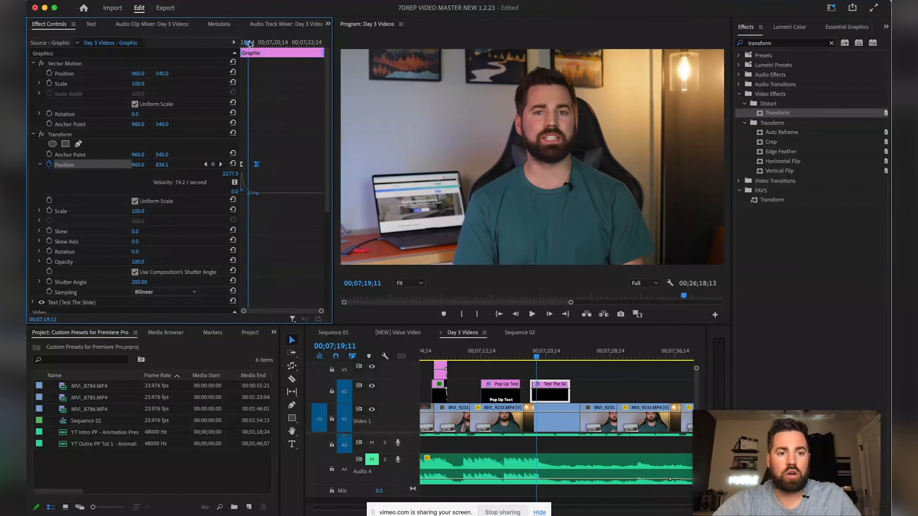
# Save the Transform effect as a preset named Slide Down Preset Test
pyautogui.click(64, 135)
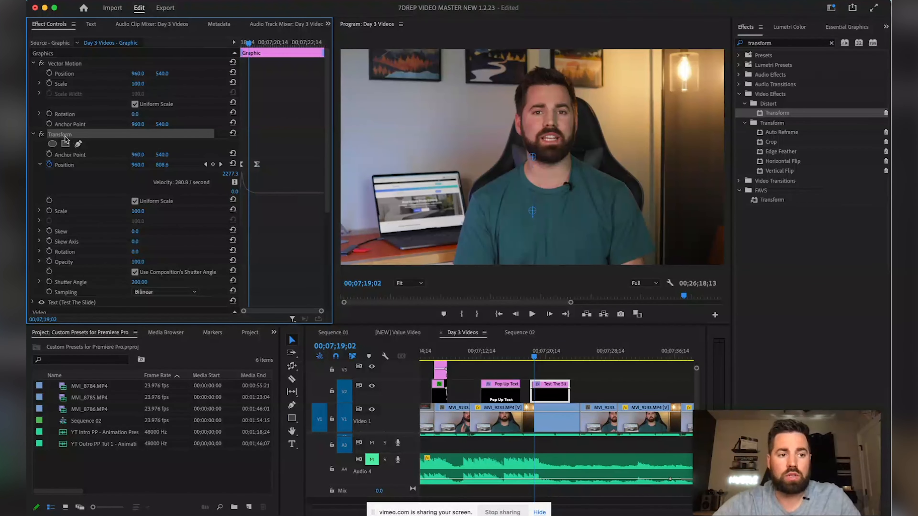
pyautogui.rightClick(65, 138)
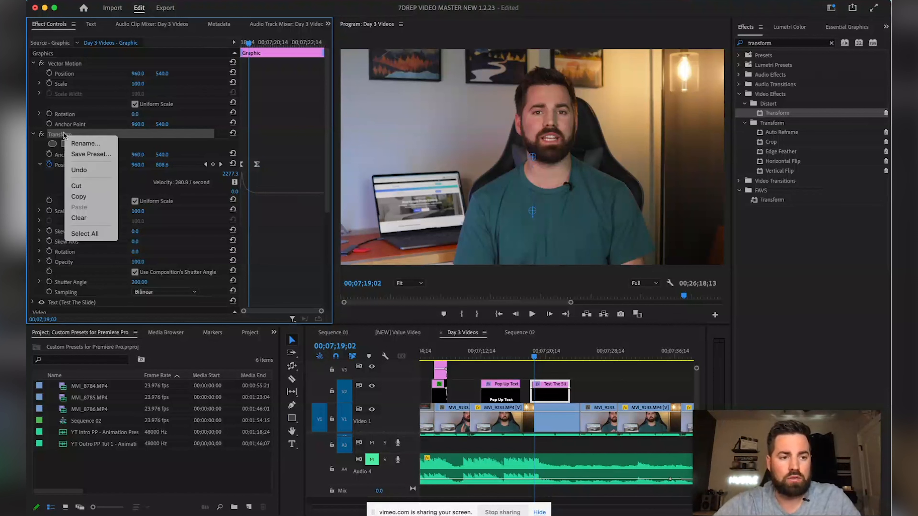
pyautogui.click(84, 154)
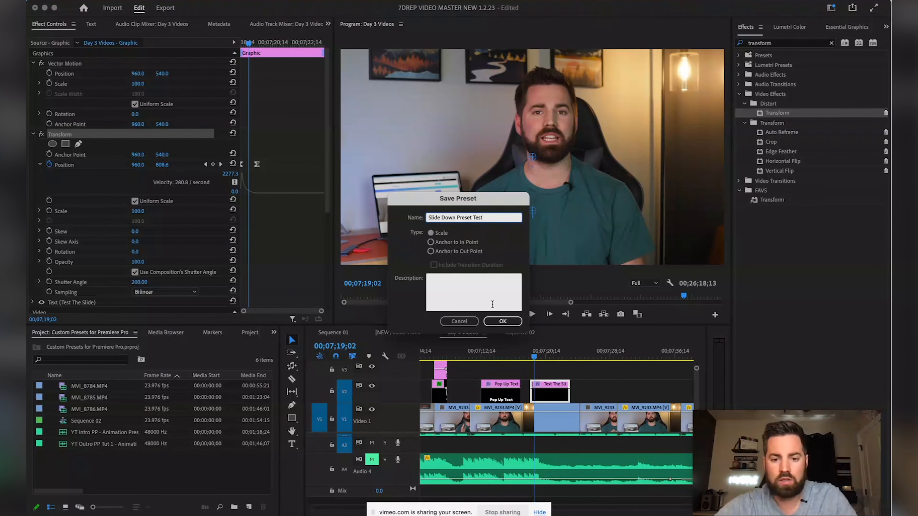
pyautogui.click(506, 324)
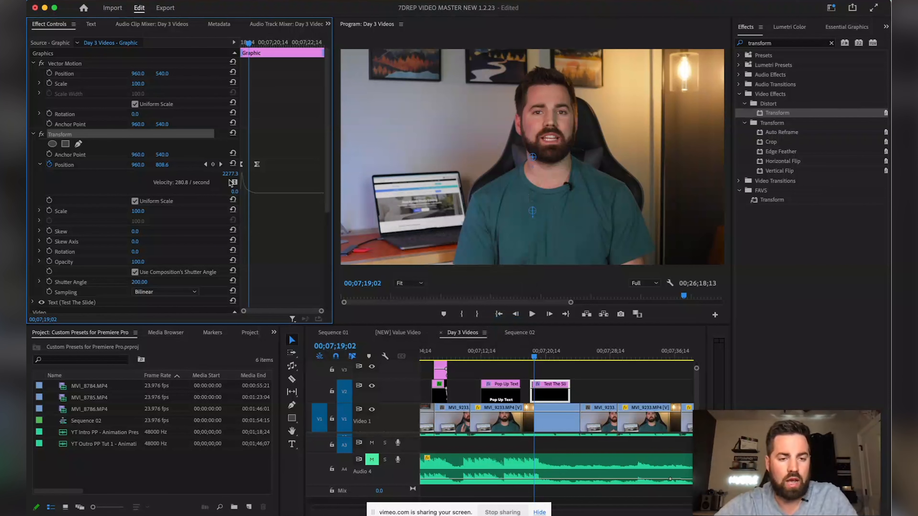
# Shift the final Position keyframe slightly later and replay the title's exit
pyautogui.moveTo(542, 353); pyautogui.dragTo(526, 357)
pyautogui.press('space')
pyautogui.click(538, 357)
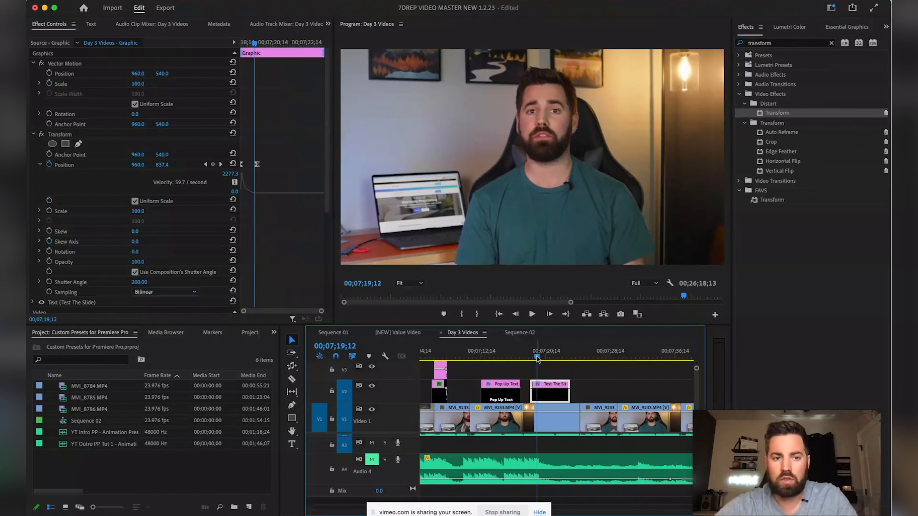
pyautogui.moveTo(258, 167); pyautogui.dragTo(267, 167)
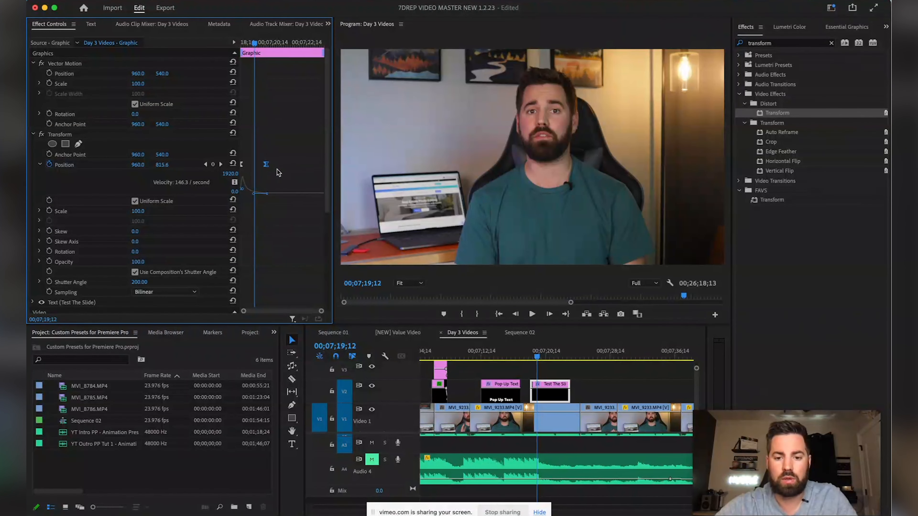
pyautogui.click(528, 355)
pyautogui.press('space')
# Preview the Test The Slide slide-out exit several times
pyautogui.click(535, 355)
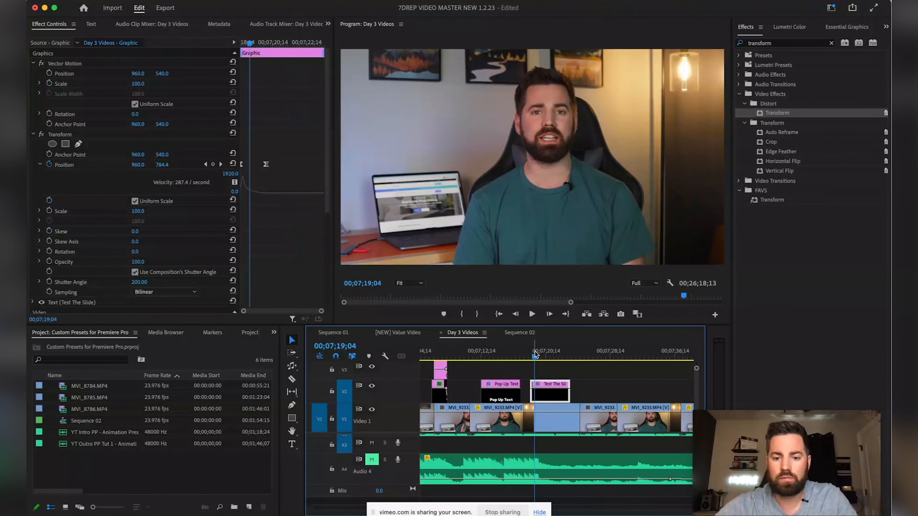
pyautogui.moveTo(537, 357); pyautogui.dragTo(532, 357)
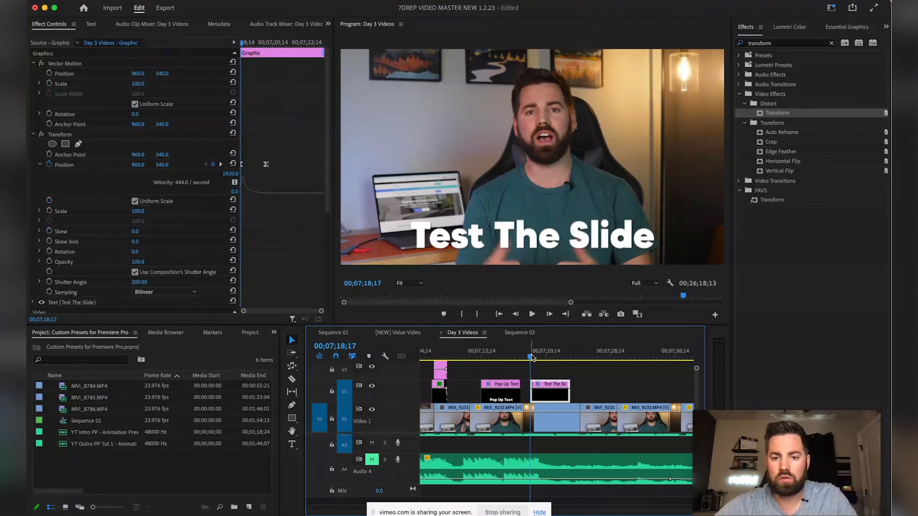
pyautogui.press('space')
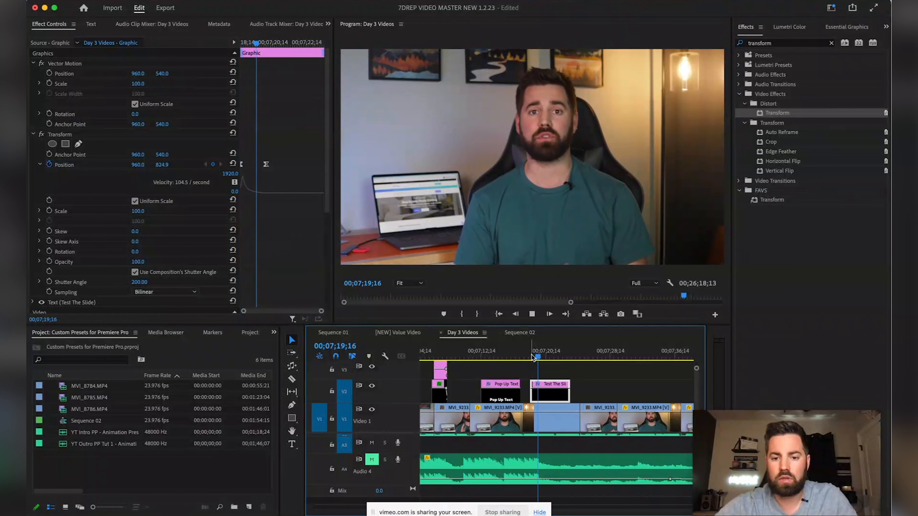
pyautogui.click(531, 357)
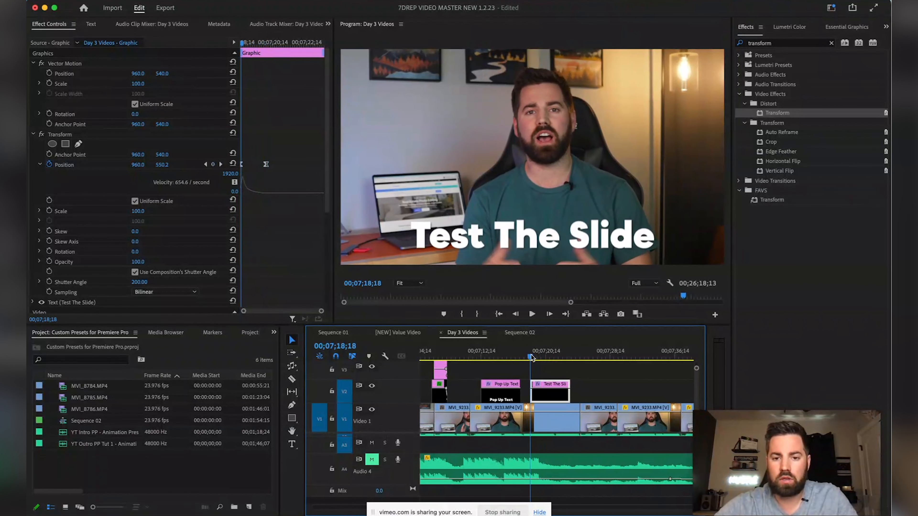
pyautogui.press('space')
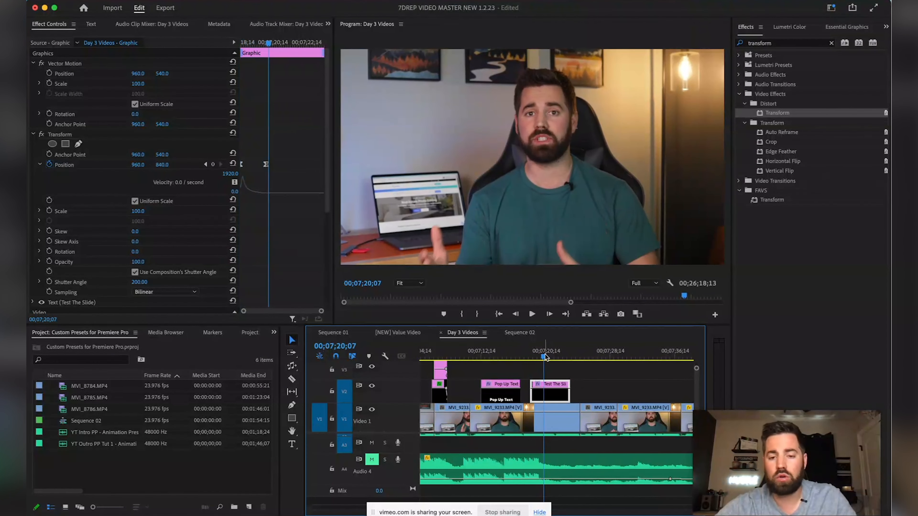
# Split the Pop Up Text clip at 00;07;15;18 and step three frames forward
pyautogui.moveTo(539, 357); pyautogui.dragTo(475, 358)
pyautogui.press('space')
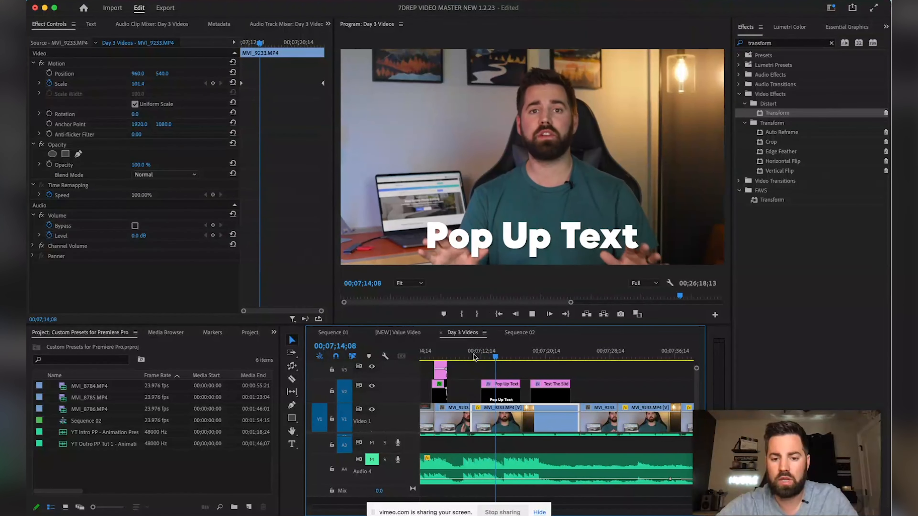
pyautogui.press('space')
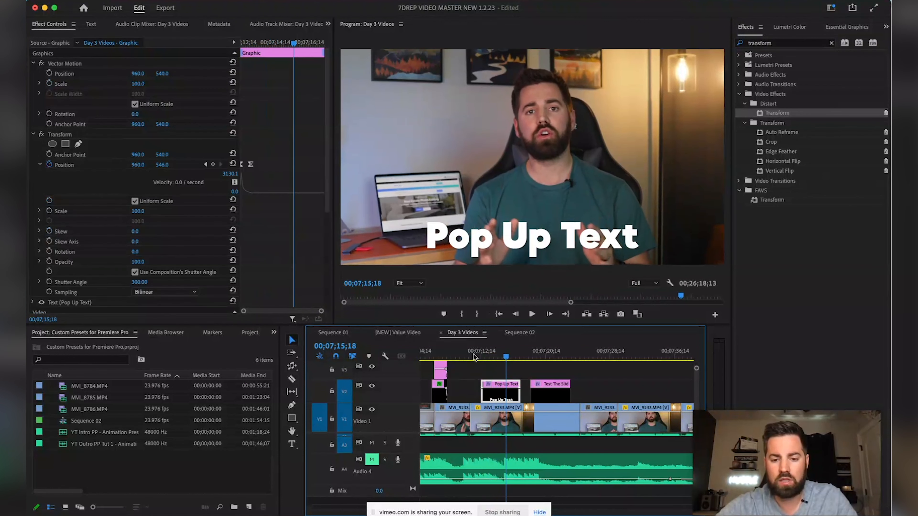
pyautogui.press('super+k')
pyautogui.click(511, 396)
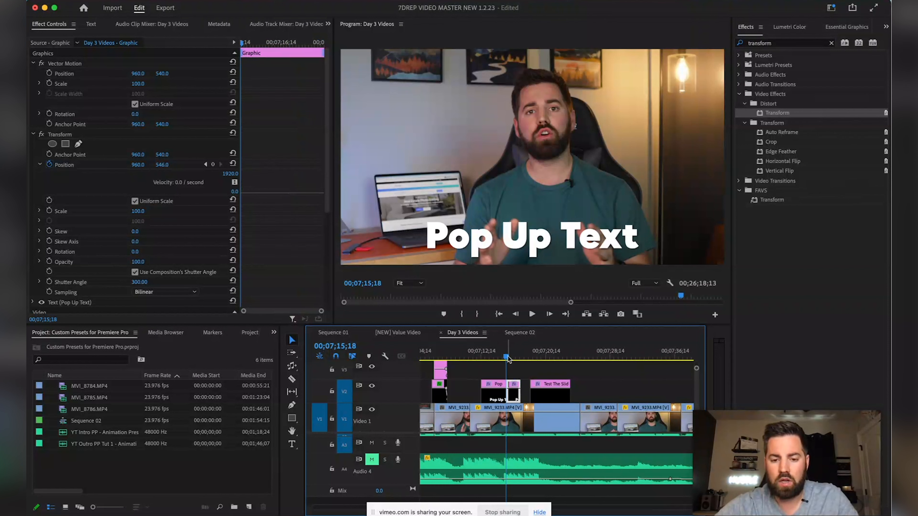
pyautogui.click(508, 358)
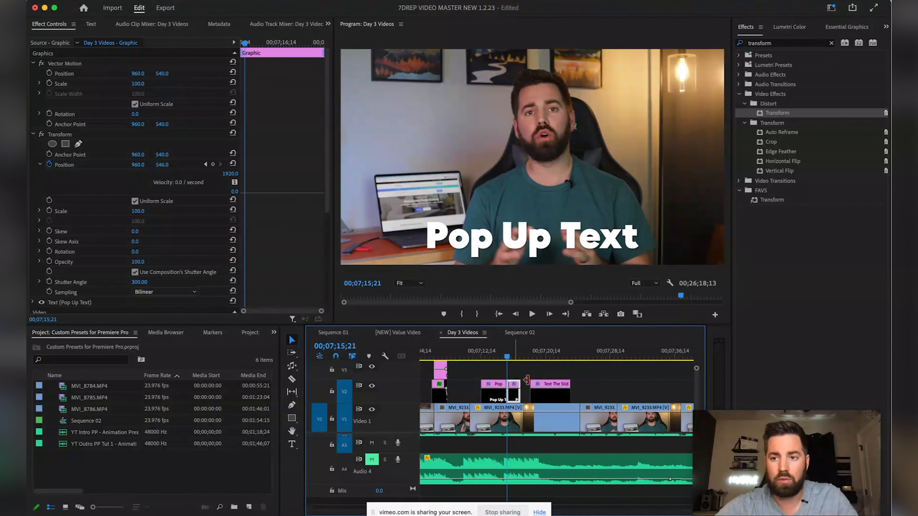
pyautogui.click(779, 49)
# Search for 'Slide Dow' and drag Slide Down Preset Test onto the short Pop Up Text end piece
pyautogui.click(831, 43)
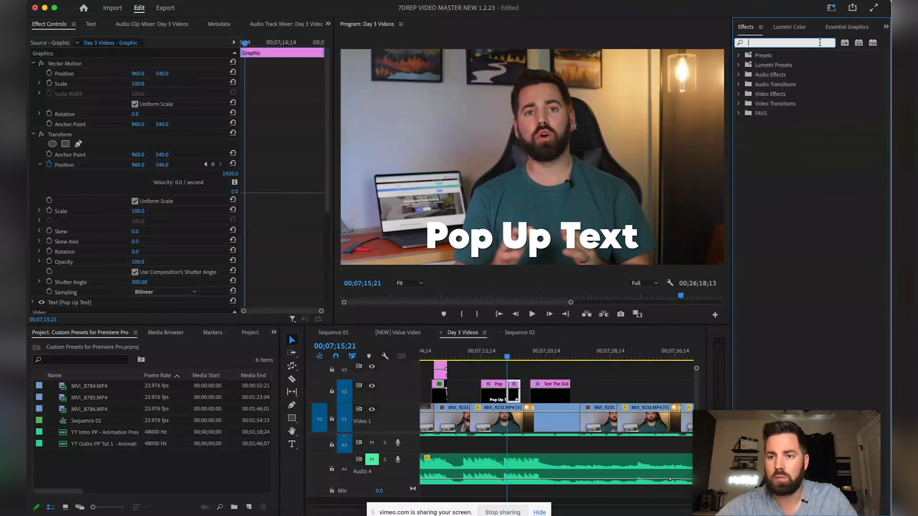
pyautogui.write('Slide')
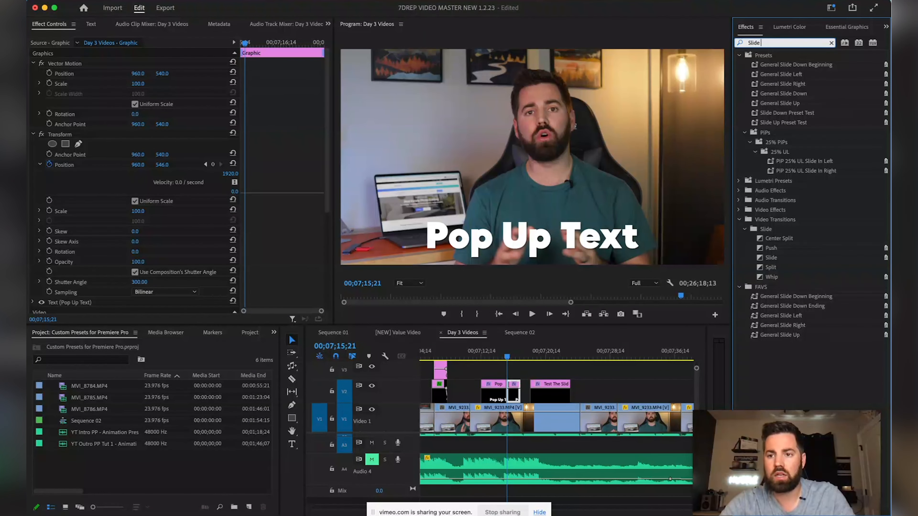
pyautogui.write(' Down')
pyautogui.click(781, 87)
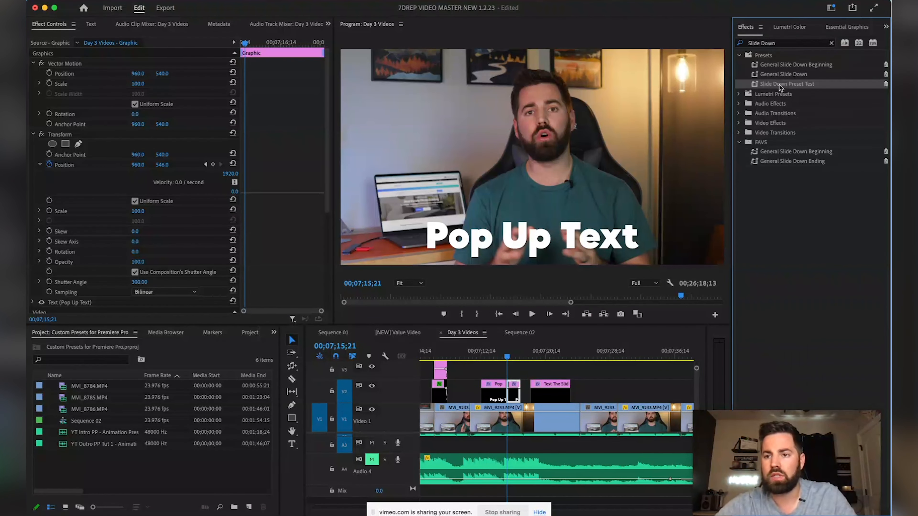
pyautogui.moveTo(660, 151); pyautogui.dragTo(498, 359)
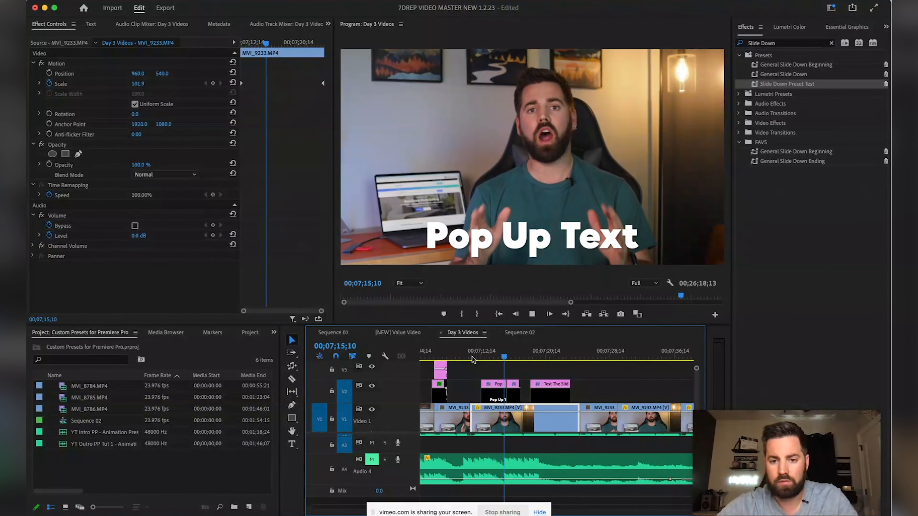
# Move the end piece's final Position keyframe later to 00;07;16;14
pyautogui.press('space')
pyautogui.click(514, 386)
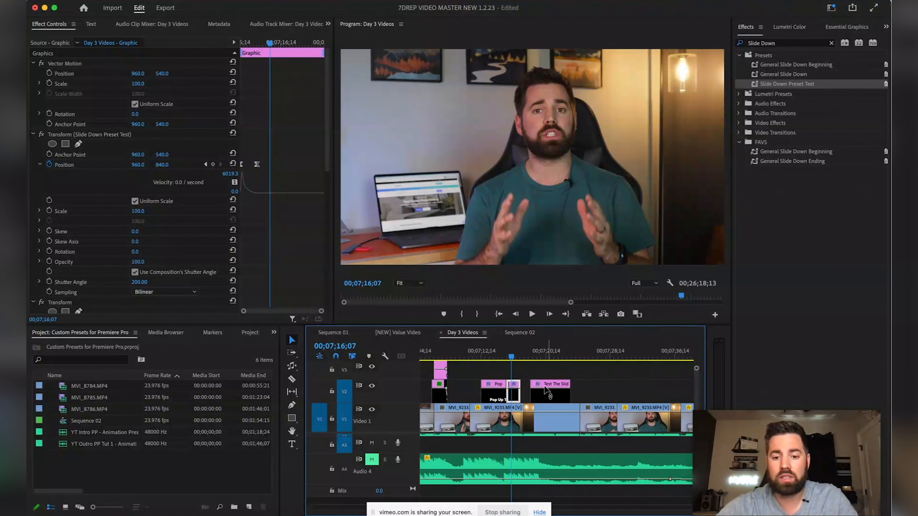
pyautogui.moveTo(531, 359); pyautogui.dragTo(514, 366)
pyautogui.moveTo(256, 164); pyautogui.dragTo(286, 169)
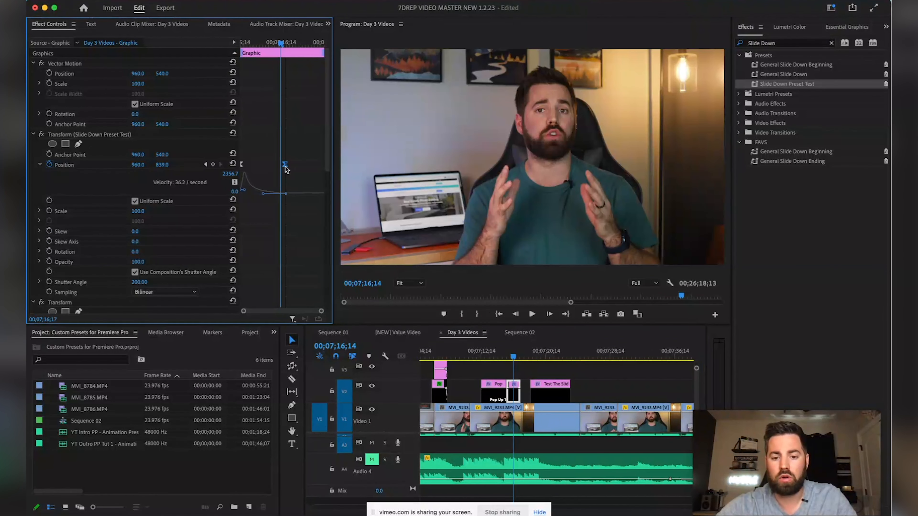
# Play back and scrub through the Pop Up Text slide-down exit to check it
pyautogui.moveTo(495, 349)
pyautogui.mouseDown()
pyautogui.moveTo(504, 352)
pyautogui.moveTo(492, 352)
pyautogui.mouseUp()
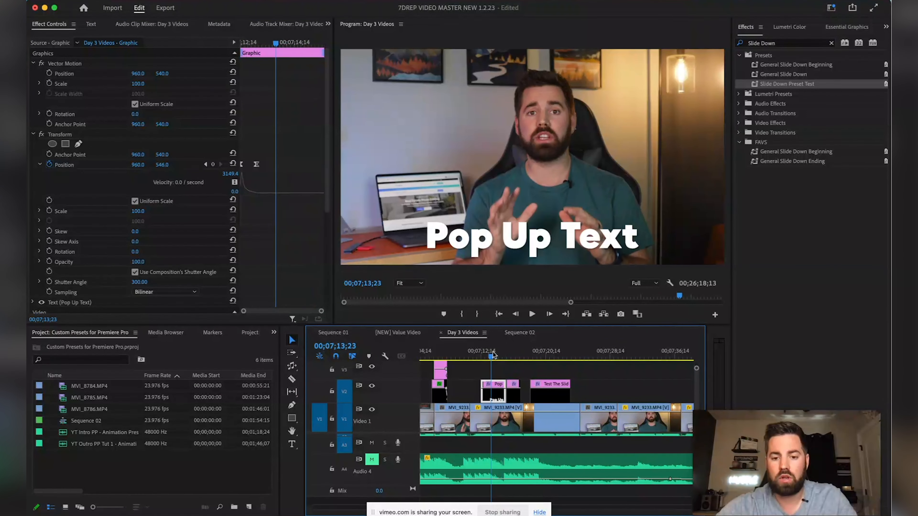
pyautogui.press('space')
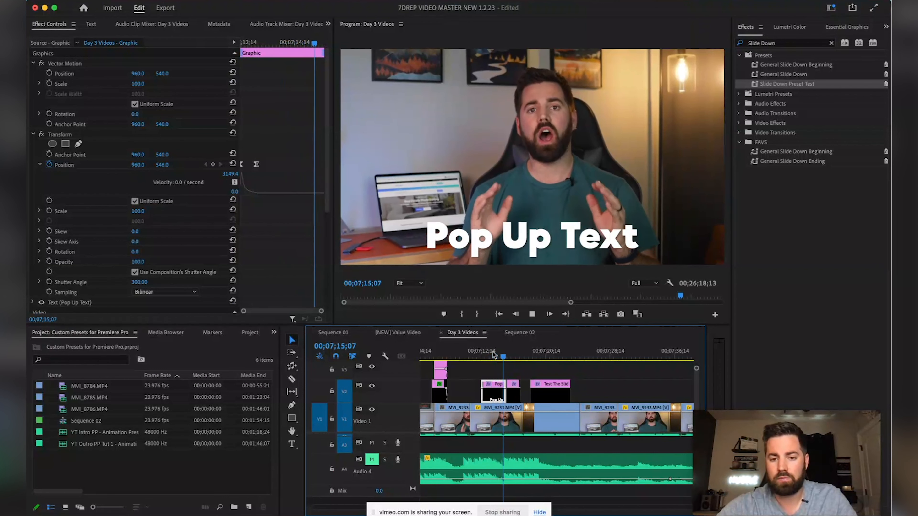
pyautogui.press('space')
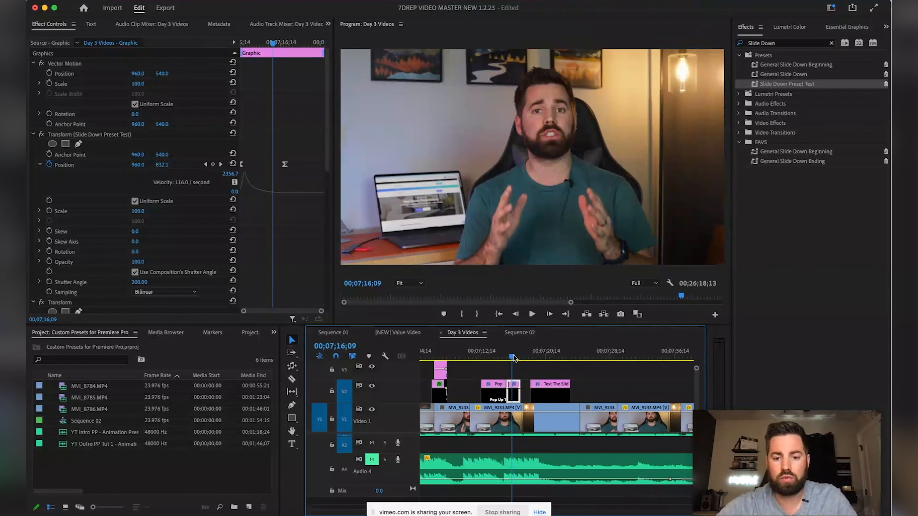
pyautogui.moveTo(514, 357); pyautogui.dragTo(475, 355)
pyautogui.press('space')
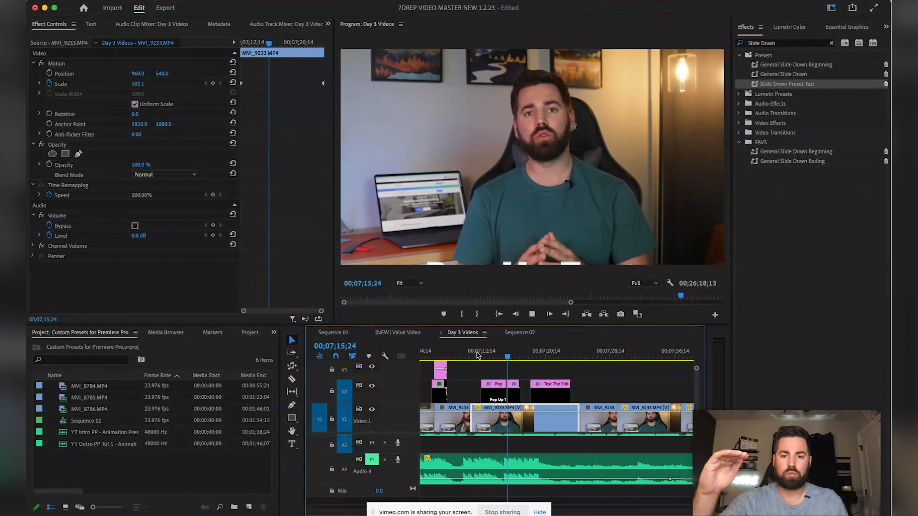
pyautogui.press('space')
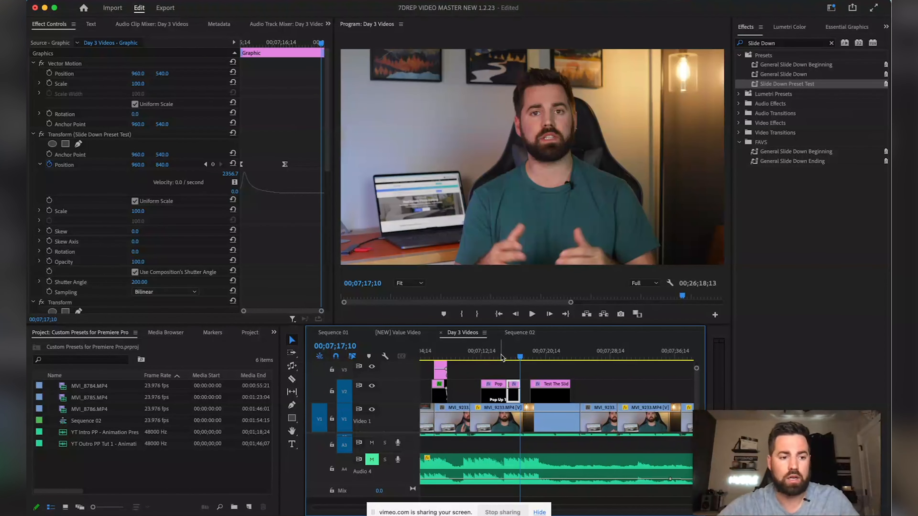
pyautogui.click(501, 357)
pyautogui.moveTo(502, 357); pyautogui.dragTo(483, 358)
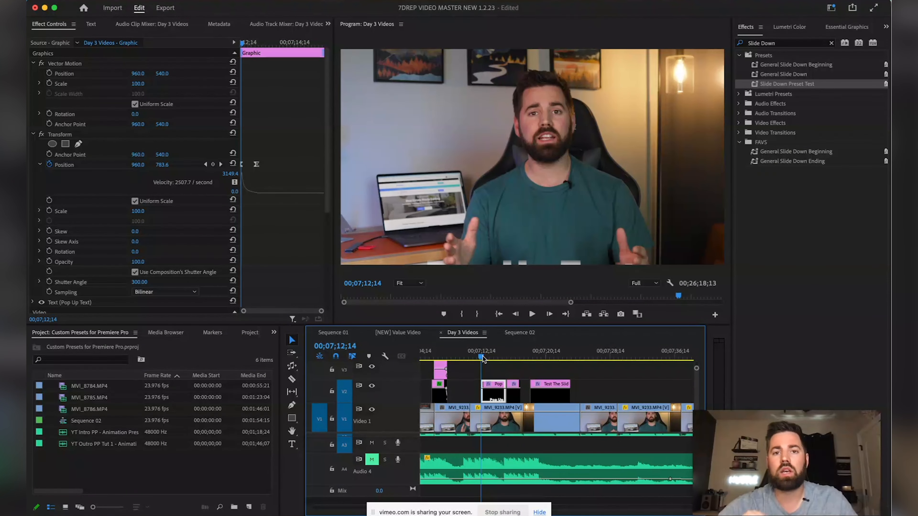
pyautogui.moveTo(483, 357); pyautogui.dragTo(595, 358)
# Create a 'Slide Down' text title and move its clip to track V2
pyautogui.press('t')
pyautogui.click(463, 236)
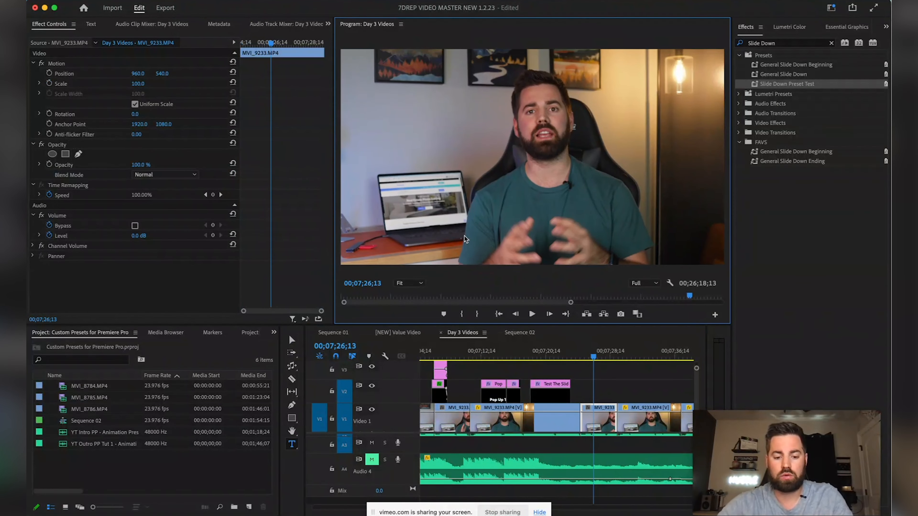
pyautogui.write('Slide Down')
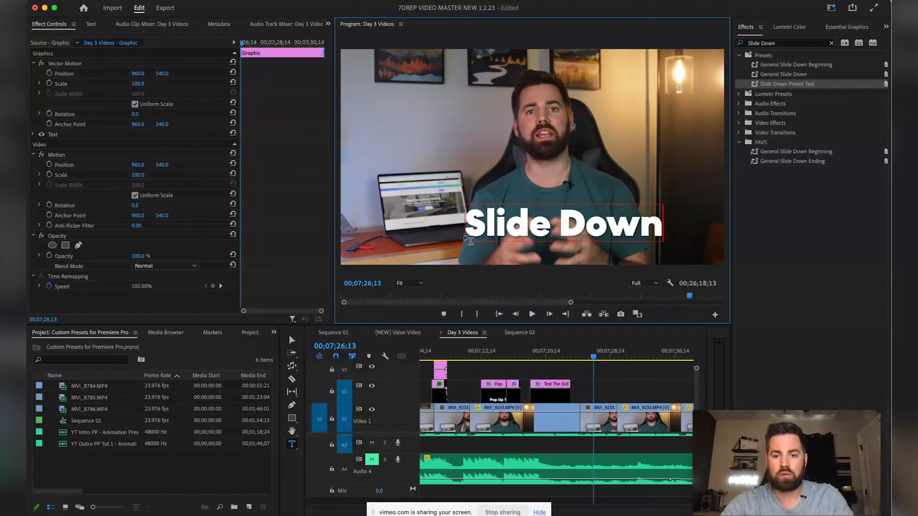
pyautogui.click(593, 358)
pyautogui.scroll(2, 542, 390)
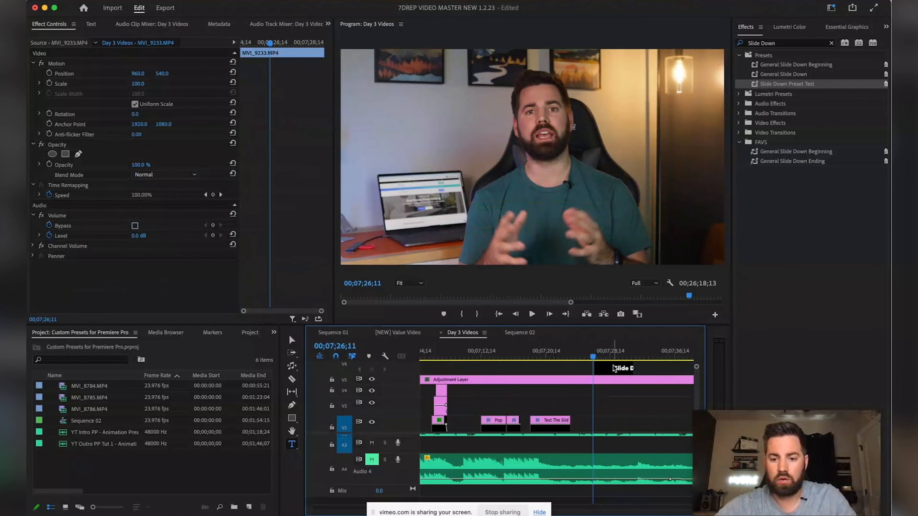
pyautogui.moveTo(613, 369); pyautogui.dragTo(609, 394)
pyautogui.scroll(-1, 610, 420)
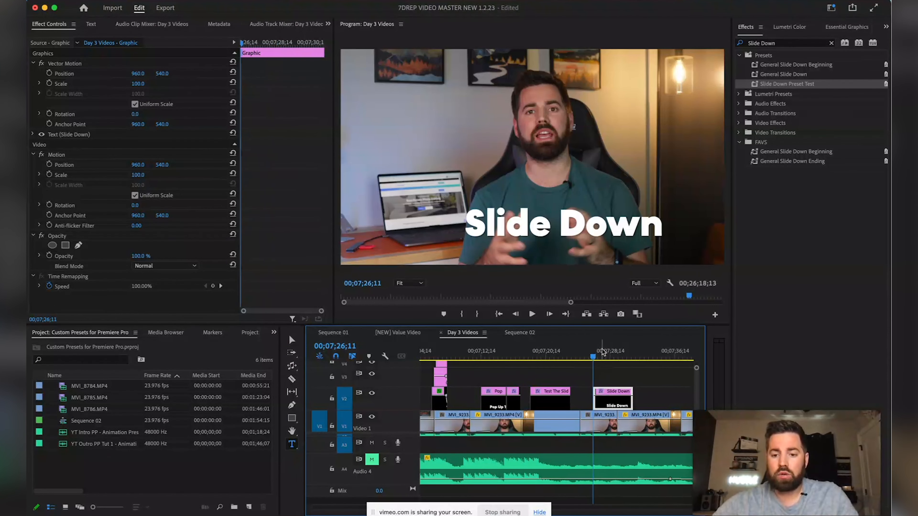
# Reposition the title to the left and slightly lower in the frame
pyautogui.press('v')
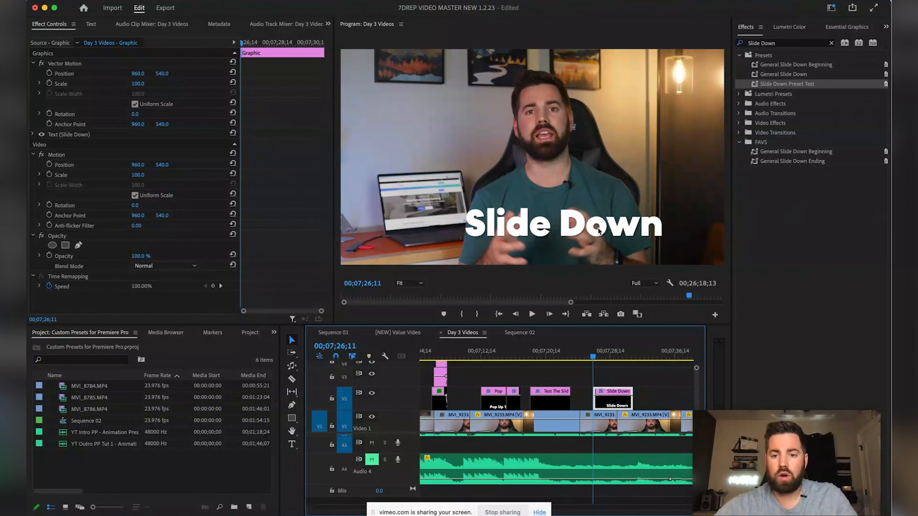
pyautogui.click(594, 227)
pyautogui.moveTo(603, 231); pyautogui.dragTo(474, 129)
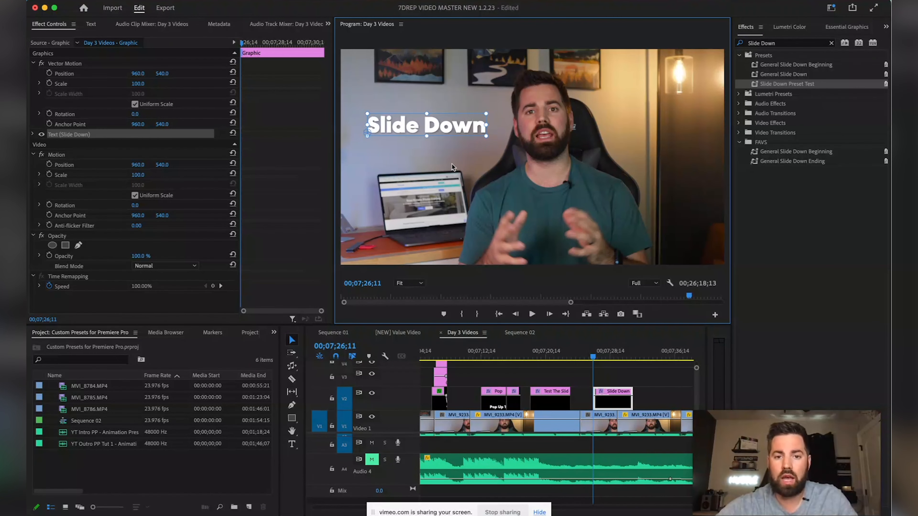
# Replace 'Down' with 'Right' so the title reads 'Slide Right'
pyautogui.doubleClick(465, 128)
pyautogui.press('BackSpace')
pyautogui.press('BackSpace')
pyautogui.press('BackSpace')
pyautogui.press('BackSpace')
pyautogui.write('Right')
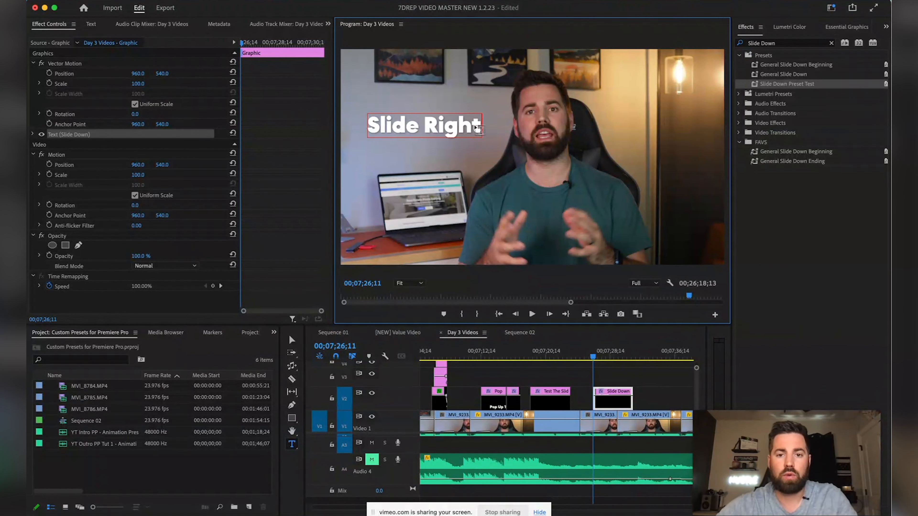
pyautogui.click(612, 370)
pyautogui.click(605, 357)
pyautogui.click(603, 394)
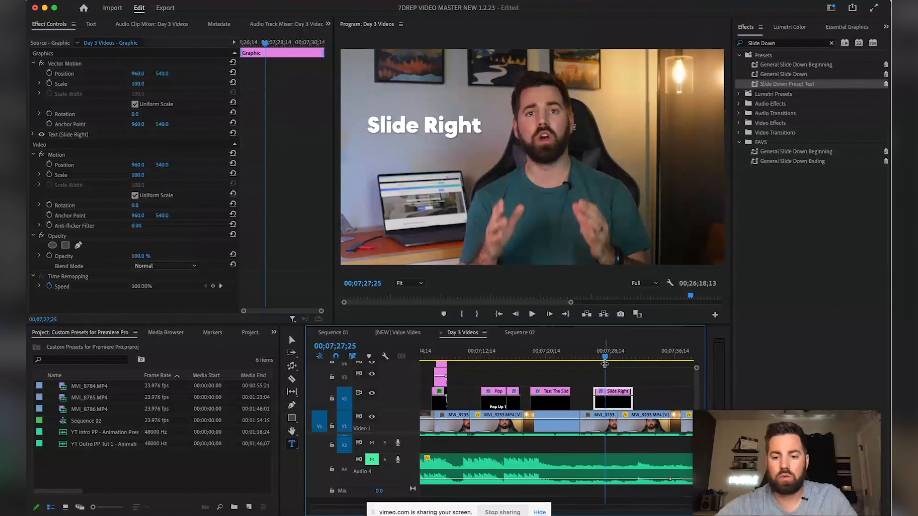
pyautogui.moveTo(604, 357); pyautogui.dragTo(599, 359)
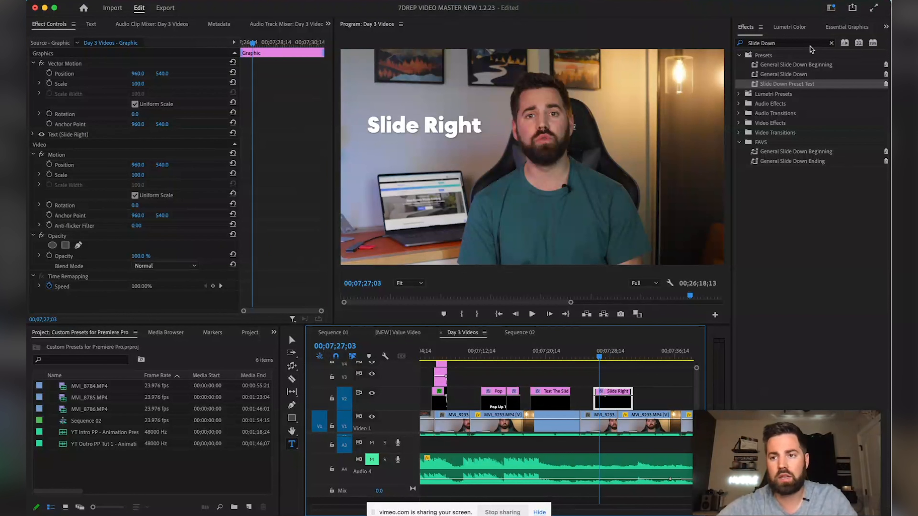
# Apply Transform to the Slide Right clip and set a first Position keyframe slightly earlier
pyautogui.click(831, 43)
pyautogui.write('tra')
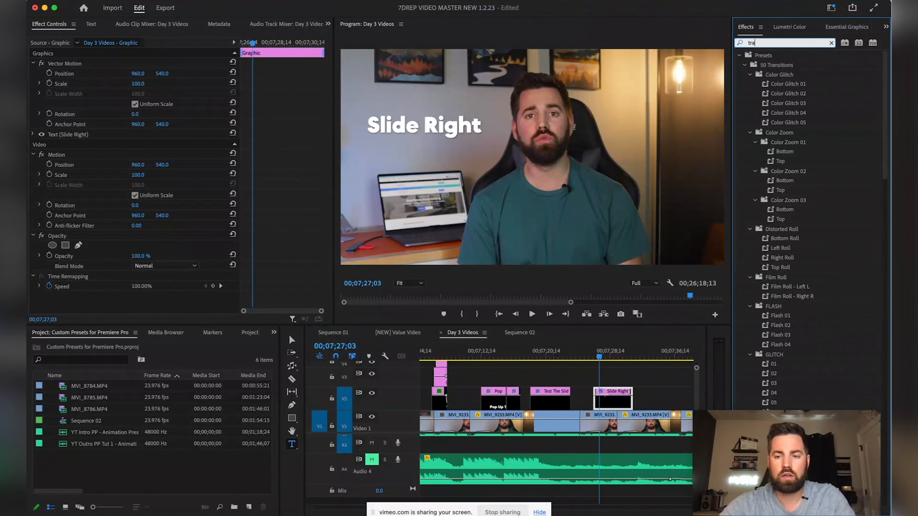
pyautogui.write('nsform')
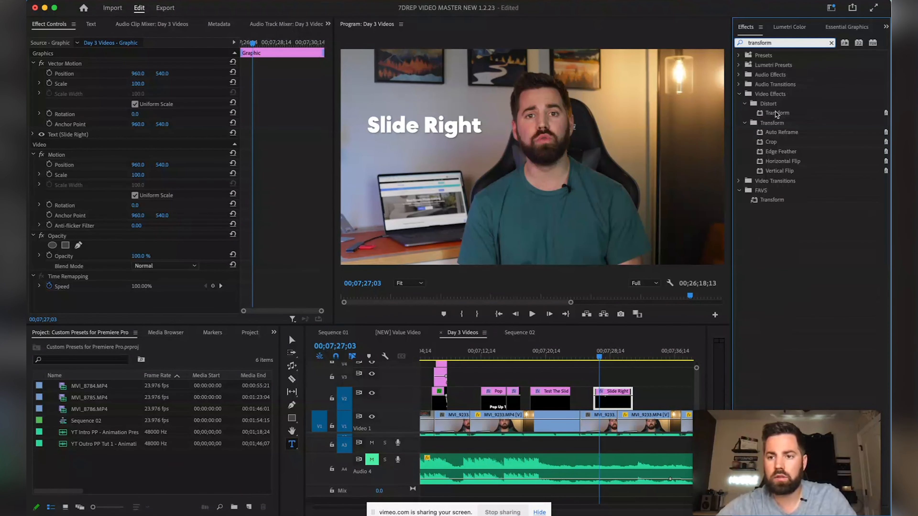
pyautogui.click(776, 114)
pyautogui.moveTo(599, 240); pyautogui.dragTo(607, 399)
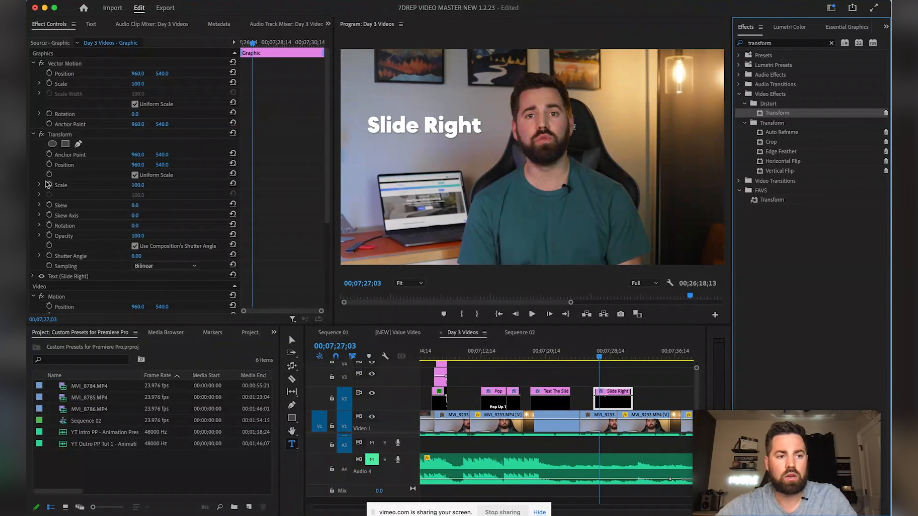
pyautogui.click(49, 164)
pyautogui.moveTo(253, 167); pyautogui.dragTo(241, 166)
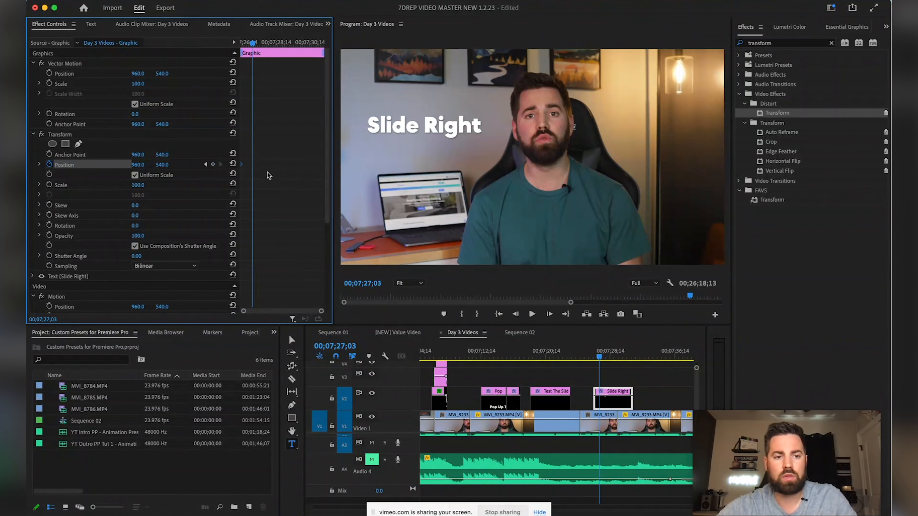
# Keyframe the title's Position X from 179, off the left edge, to 945 at rest
pyautogui.click(205, 164)
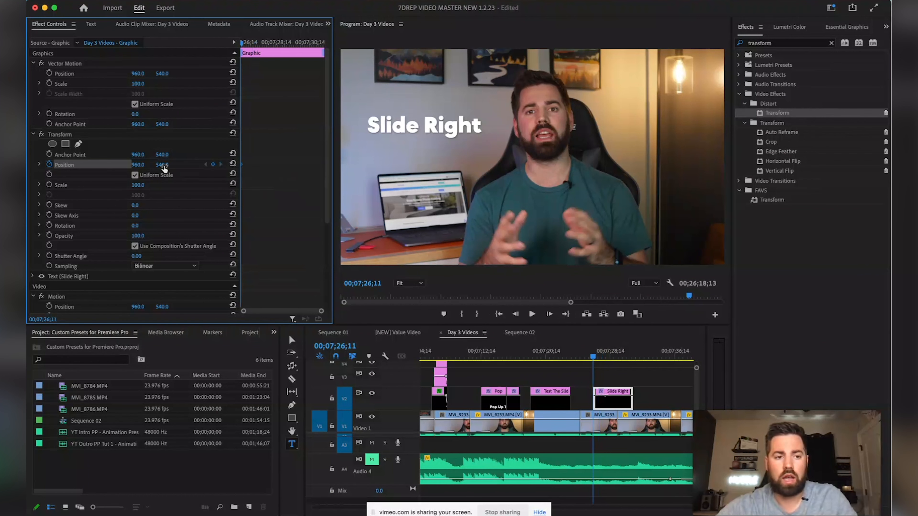
pyautogui.moveTo(162, 164); pyautogui.dragTo(112, 165)
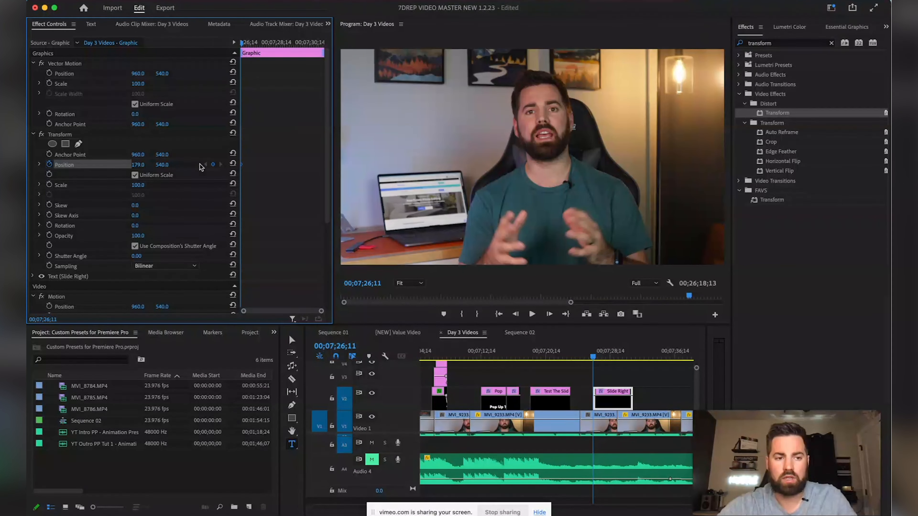
pyautogui.moveTo(257, 43); pyautogui.dragTo(248, 42)
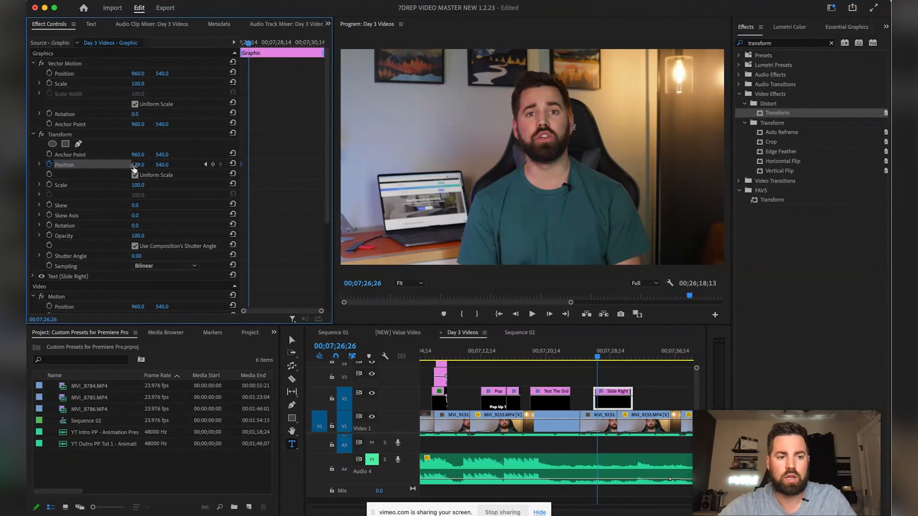
pyautogui.moveTo(137, 164); pyautogui.dragTo(160, 165)
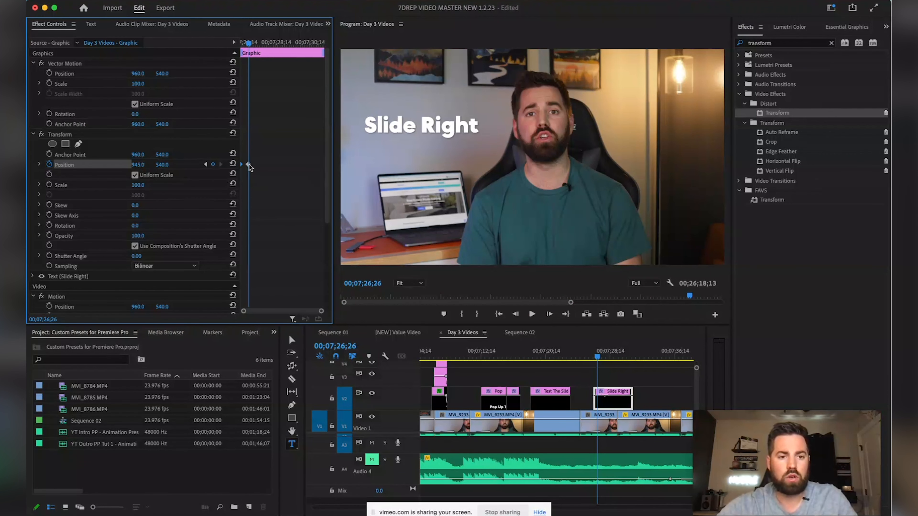
# Apply Ease In interpolation to both Position keyframes and move the end keyframe later
pyautogui.moveTo(241, 167); pyautogui.dragTo(240, 170)
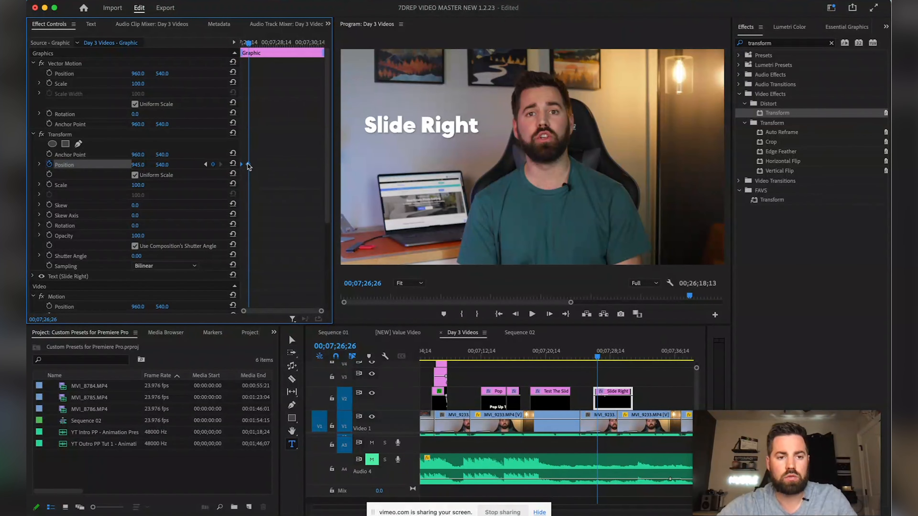
pyautogui.rightClick(248, 166)
pyautogui.moveTo(325, 254)
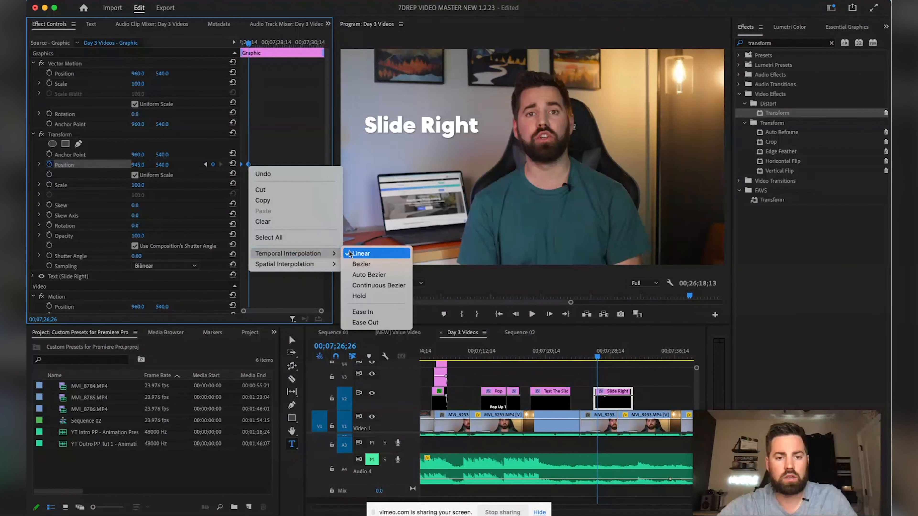
pyautogui.click(362, 311)
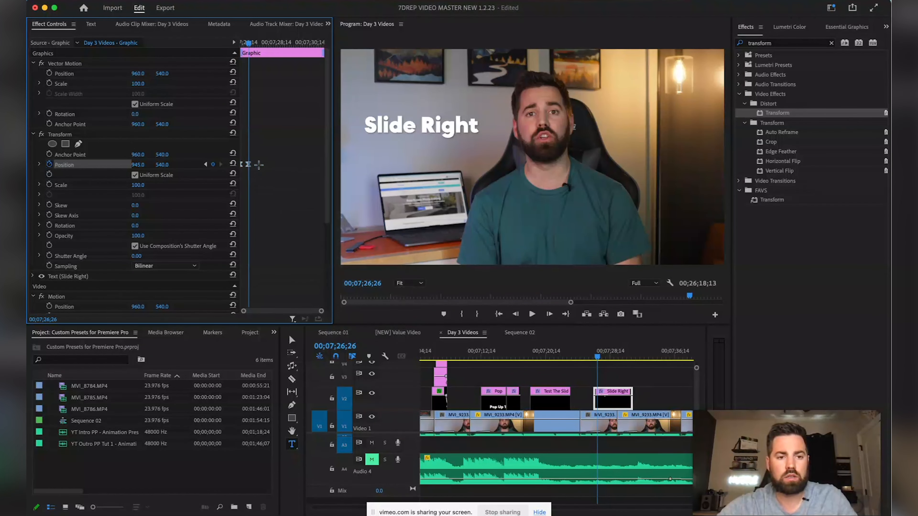
pyautogui.moveTo(251, 168); pyautogui.dragTo(259, 168)
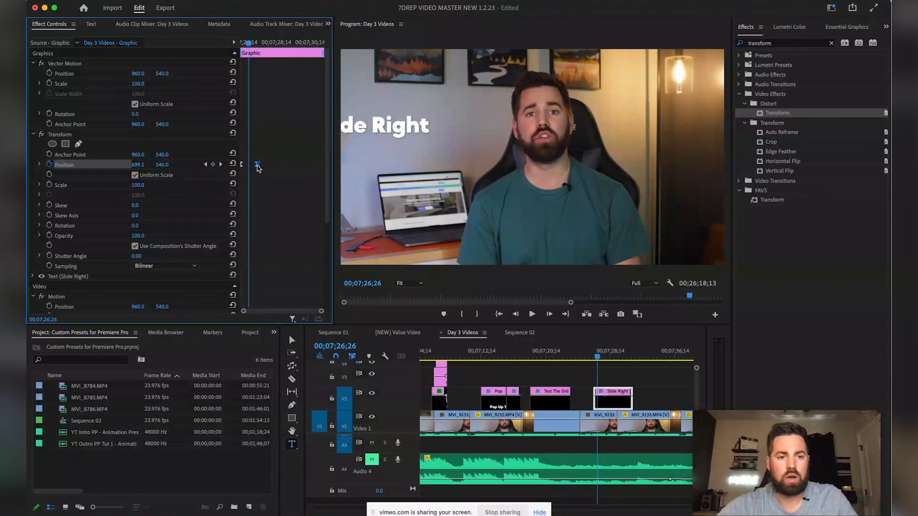
# Set Shutter Angle to 200 and reshape the Position speed curve for a sharper ease
pyautogui.click(143, 255)
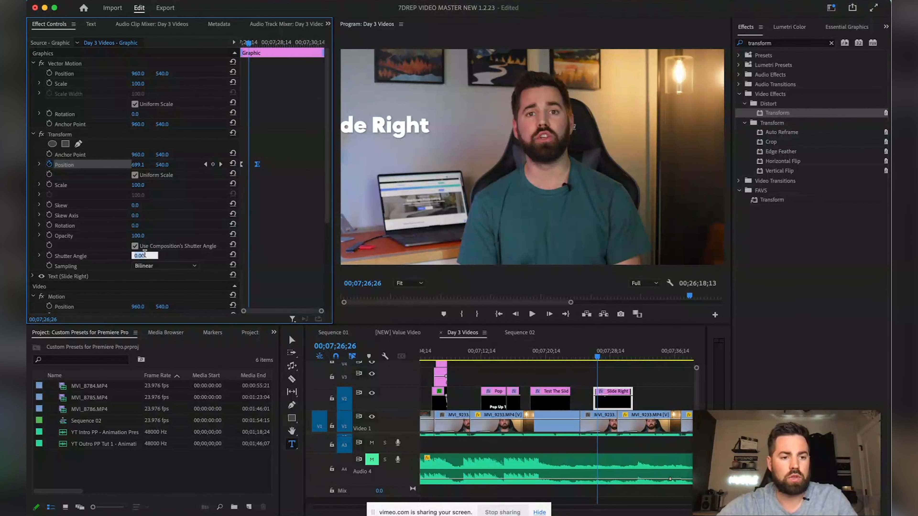
pyautogui.write('200')
pyautogui.press('Return')
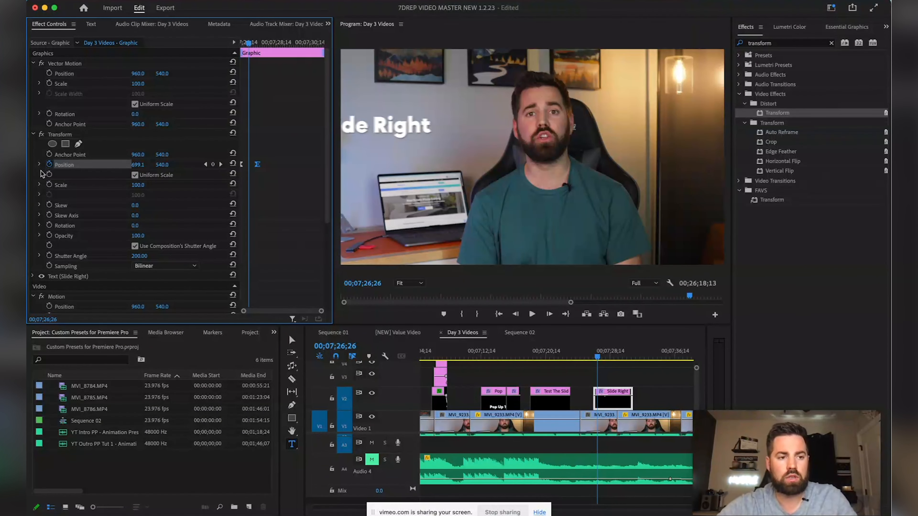
pyautogui.click(39, 164)
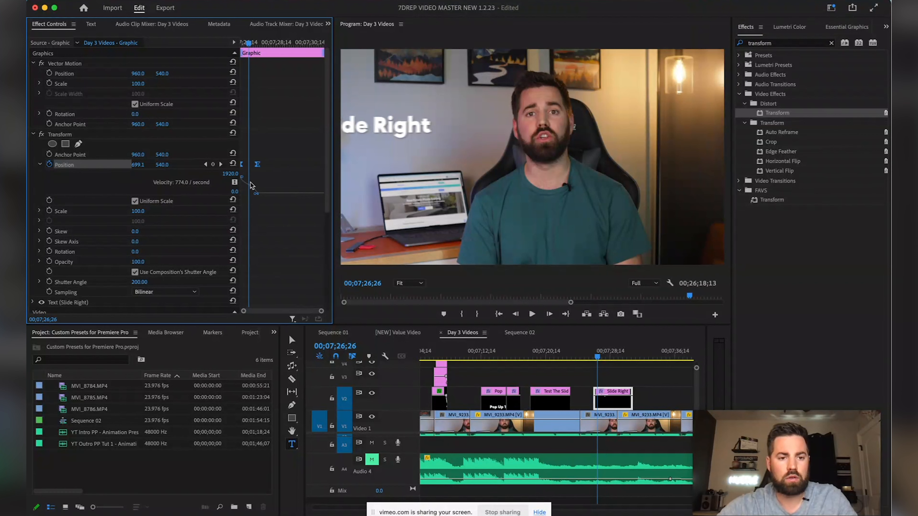
pyautogui.moveTo(256, 197)
pyautogui.mouseDown()
pyautogui.moveTo(228, 201)
pyautogui.moveTo(244, 192)
pyautogui.mouseUp()
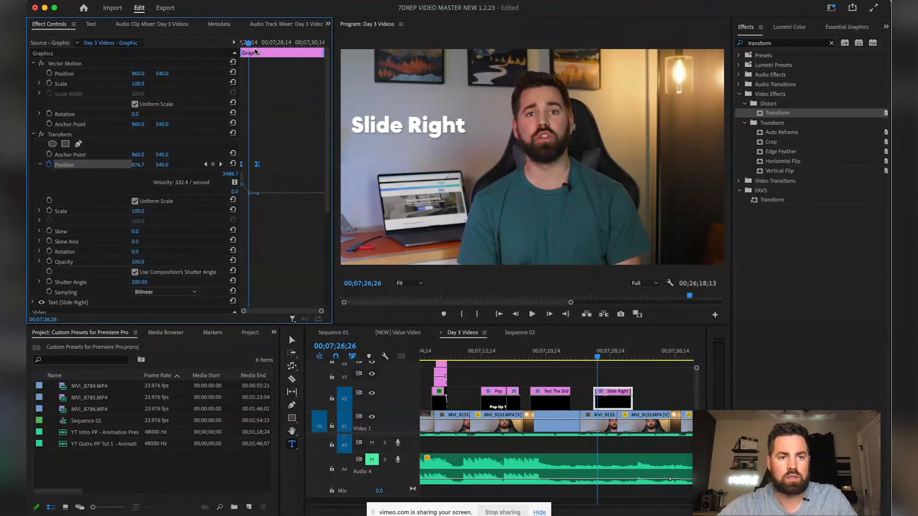
# Play back the slide-in animation from before the title to review it
pyautogui.moveTo(250, 44); pyautogui.dragTo(222, 45)
pyautogui.click(582, 350)
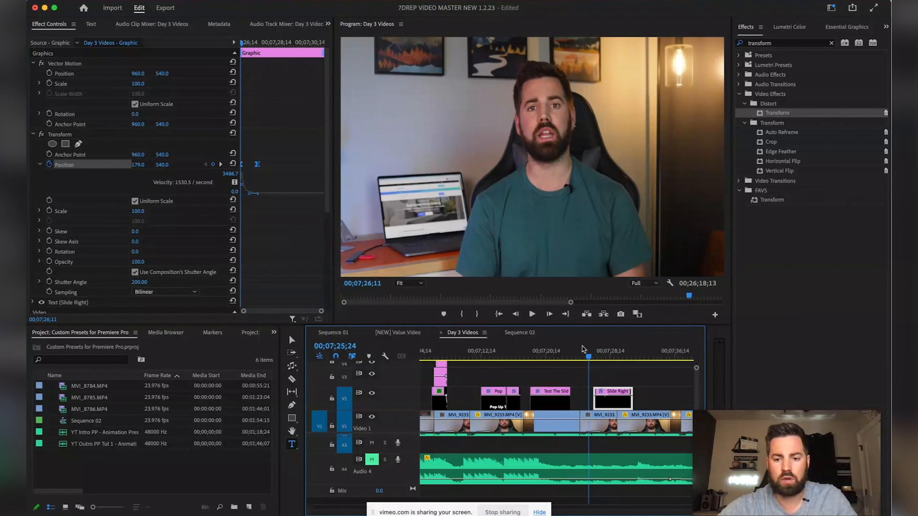
pyautogui.press('space')
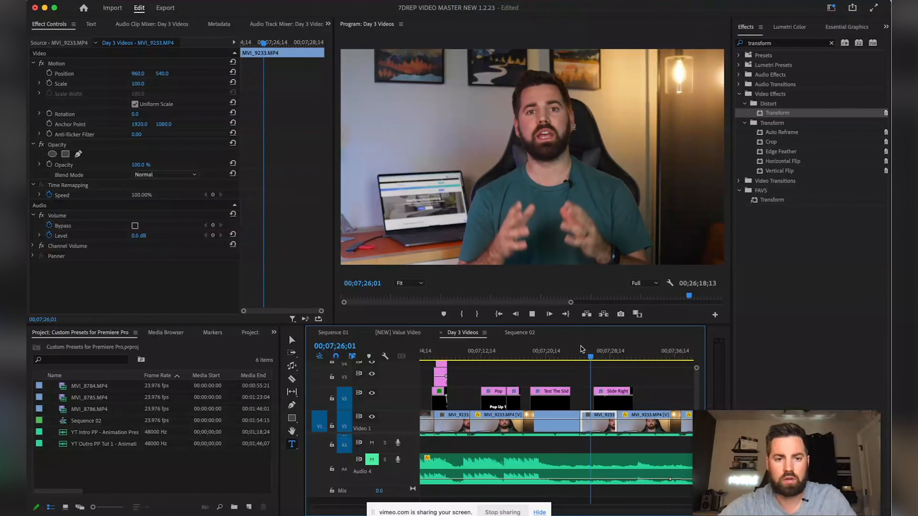
pyautogui.press('space')
# Split the Slide Right title clip at the point where it should exit
pyautogui.click(607, 393)
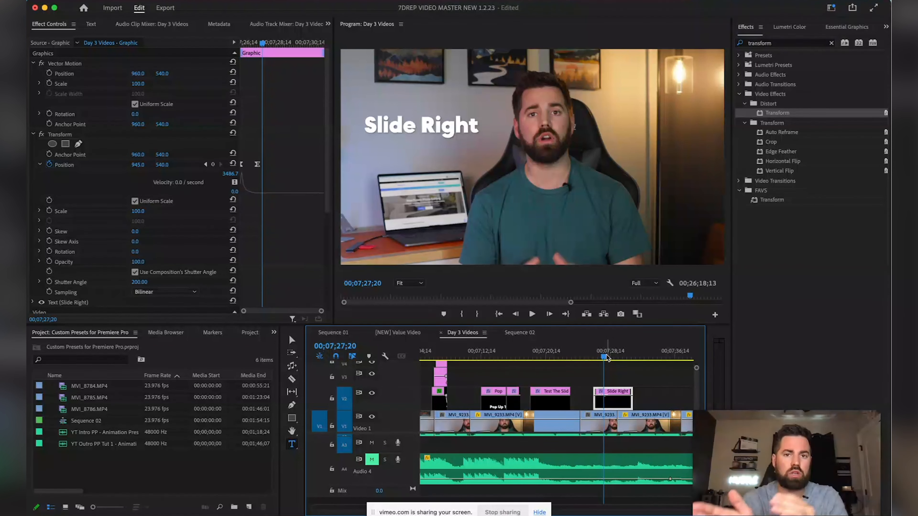
pyautogui.moveTo(605, 356); pyautogui.dragTo(617, 357)
pyautogui.press('super+k')
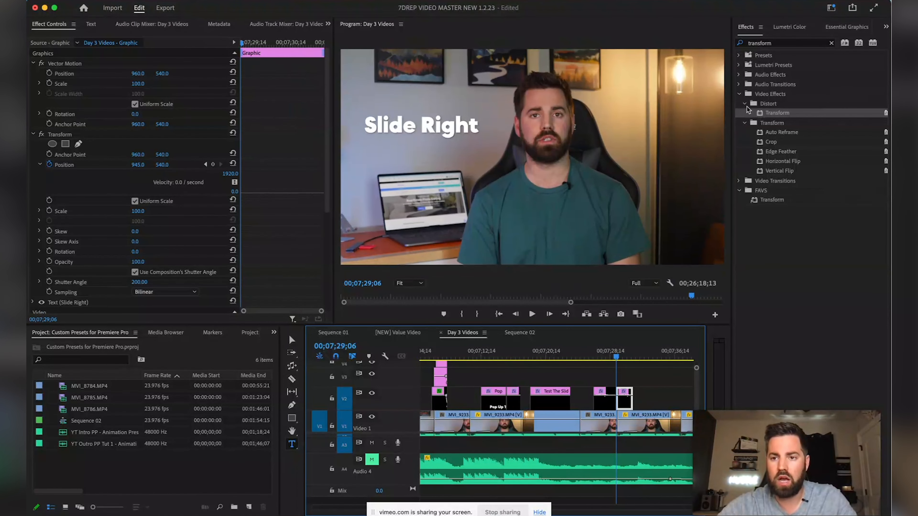
# Search 'slide down' and drop Slide Down Preset Test onto the title's end piece
pyautogui.click(831, 43)
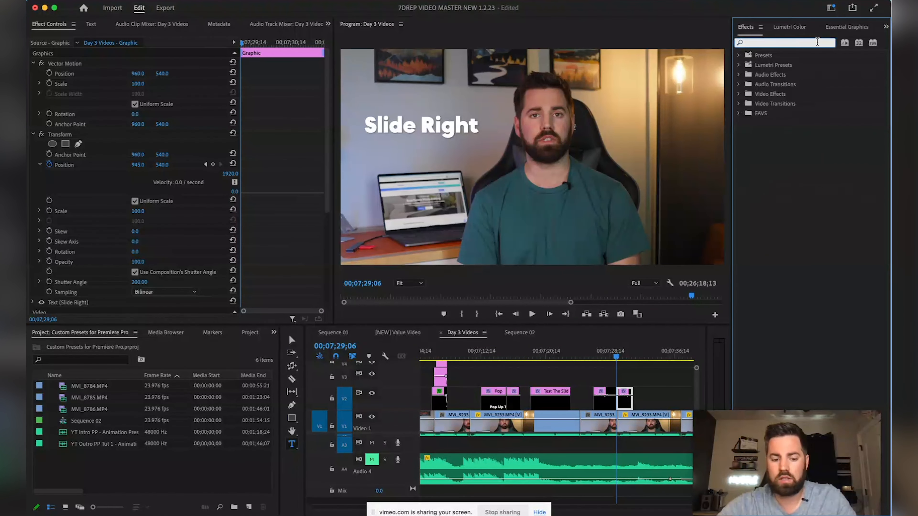
pyautogui.write('slide down')
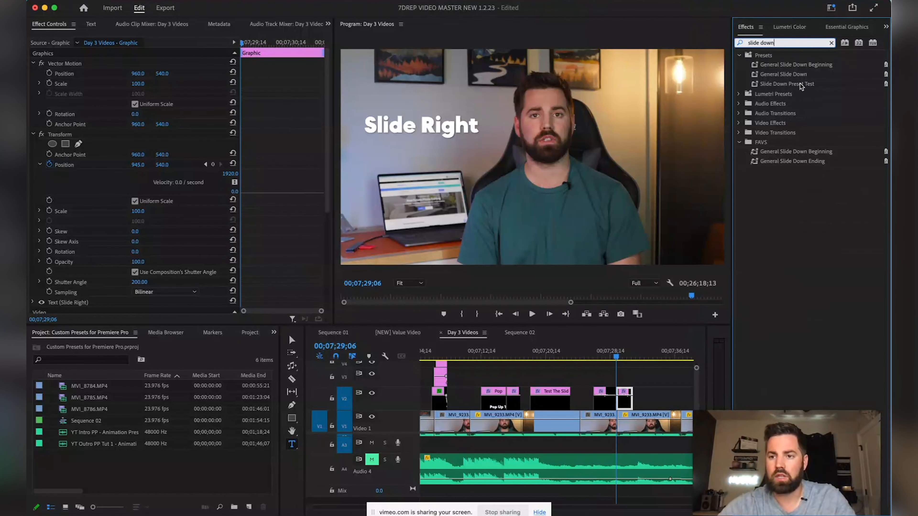
pyautogui.click(790, 84)
pyautogui.moveTo(789, 86); pyautogui.dragTo(624, 396)
# Play back the combined title animation and step through the exit frame by frame
pyautogui.moveTo(616, 357); pyautogui.dragTo(582, 357)
pyautogui.press('space')
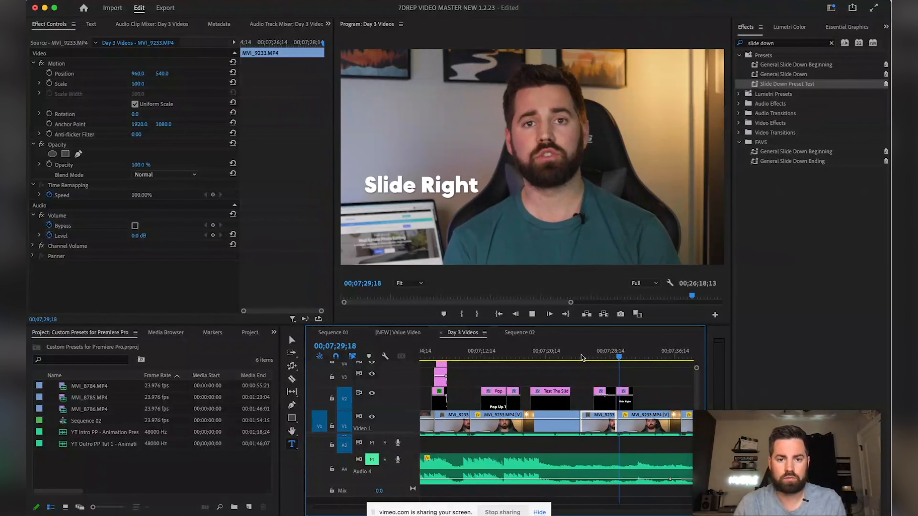
pyautogui.press('space')
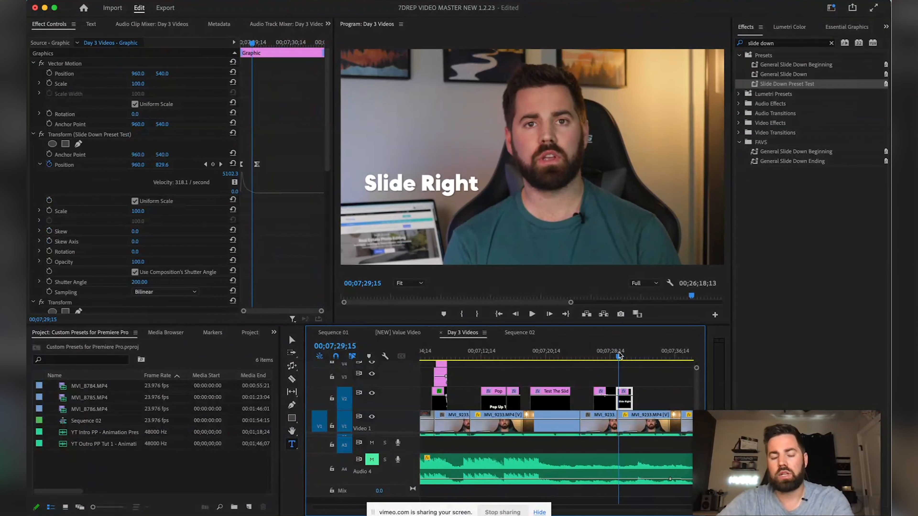
pyautogui.moveTo(619, 356)
pyautogui.mouseDown()
pyautogui.moveTo(629, 356)
pyautogui.moveTo(531, 357)
pyautogui.moveTo(620, 357)
pyautogui.mouseUp()
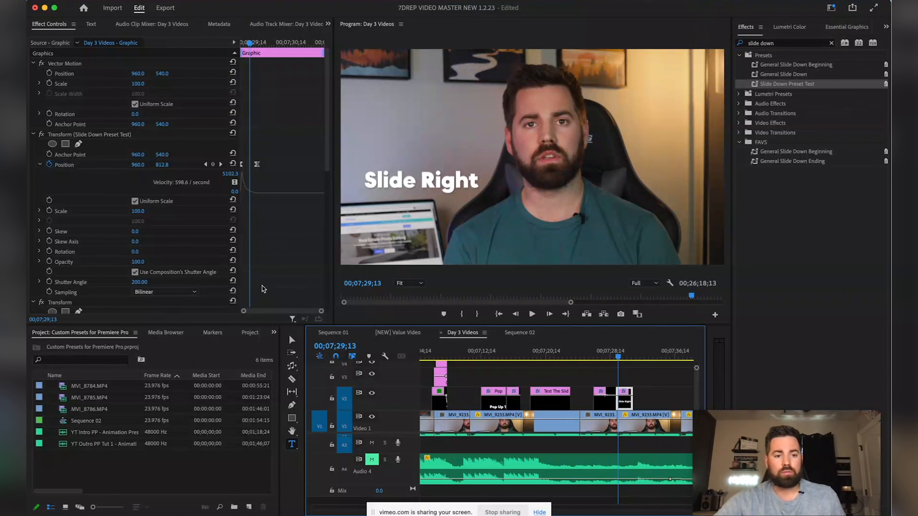
# Enable Opacity animation and drop opacity to 0 at the slide-down's end Position keyframe
pyautogui.scroll(-3, 108, 253)
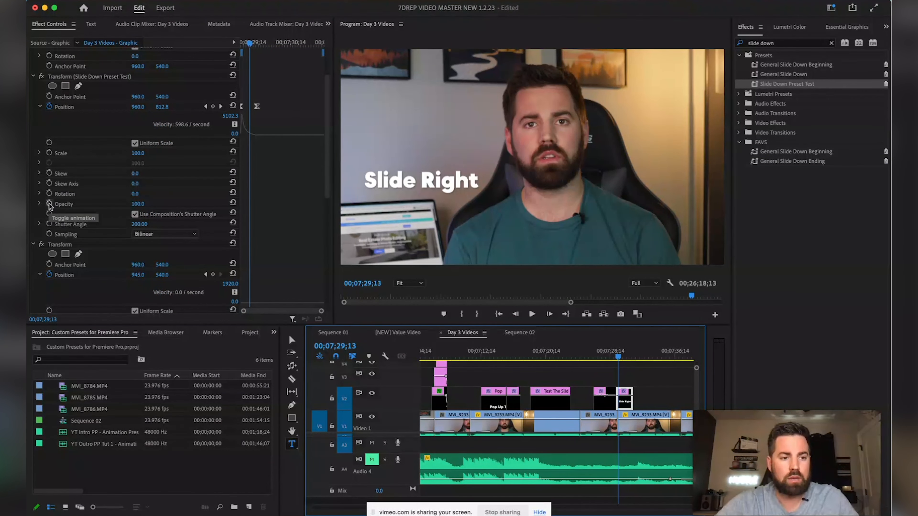
pyautogui.click(205, 107)
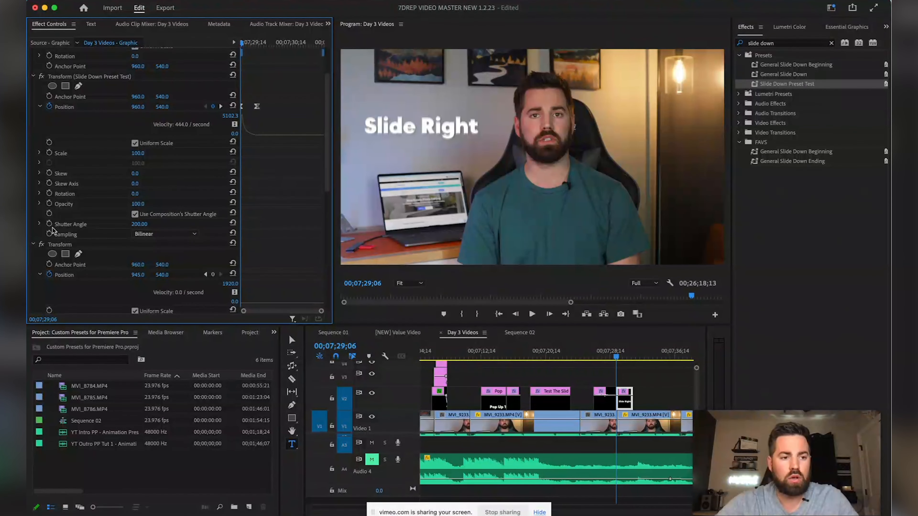
pyautogui.click(49, 203)
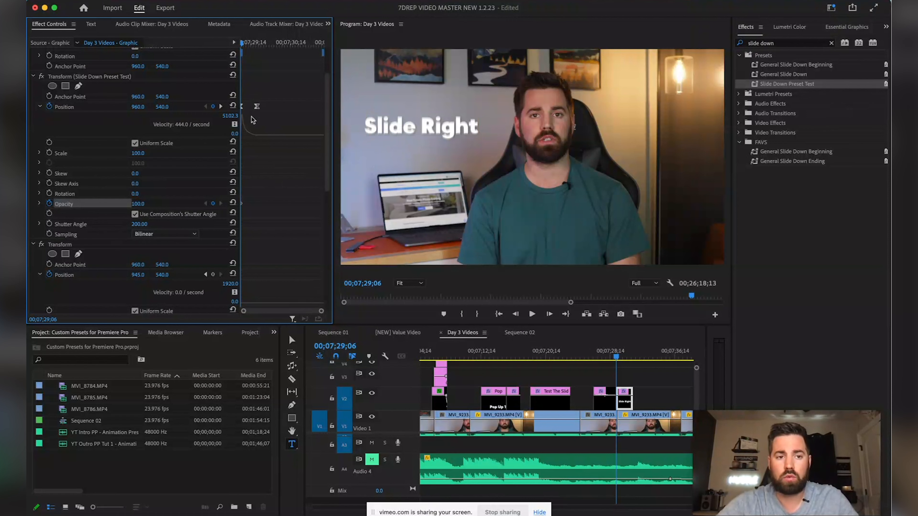
pyautogui.click(221, 107)
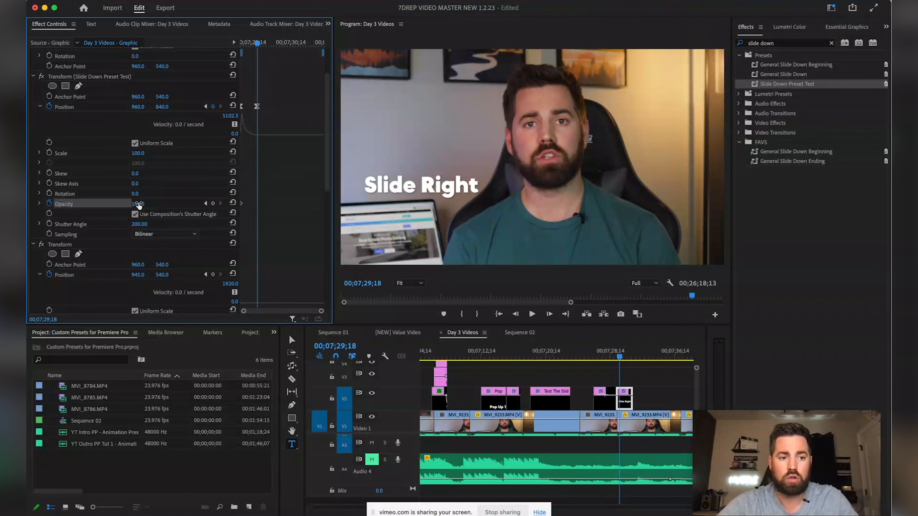
pyautogui.moveTo(139, 204); pyautogui.dragTo(124, 205)
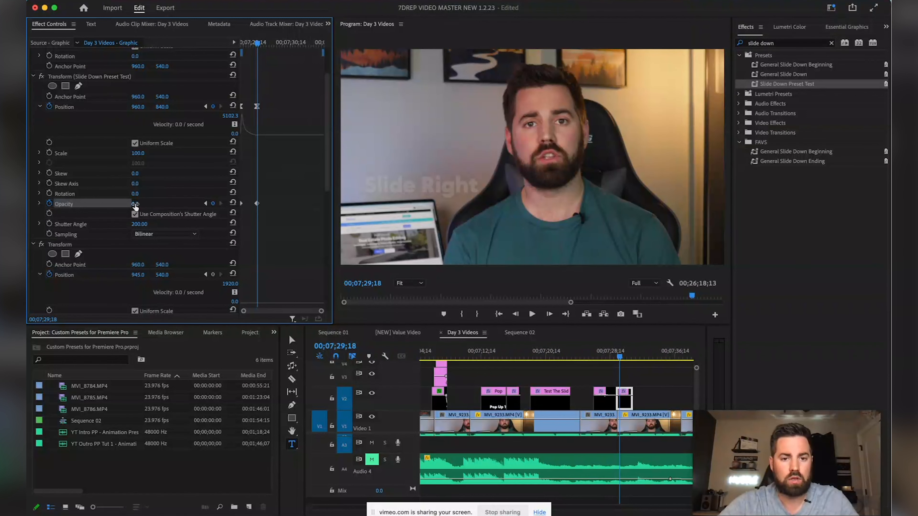
# Switch the opacity keyframe to Hold interpolation and scrub ahead to check the fade
pyautogui.rightClick(252, 205)
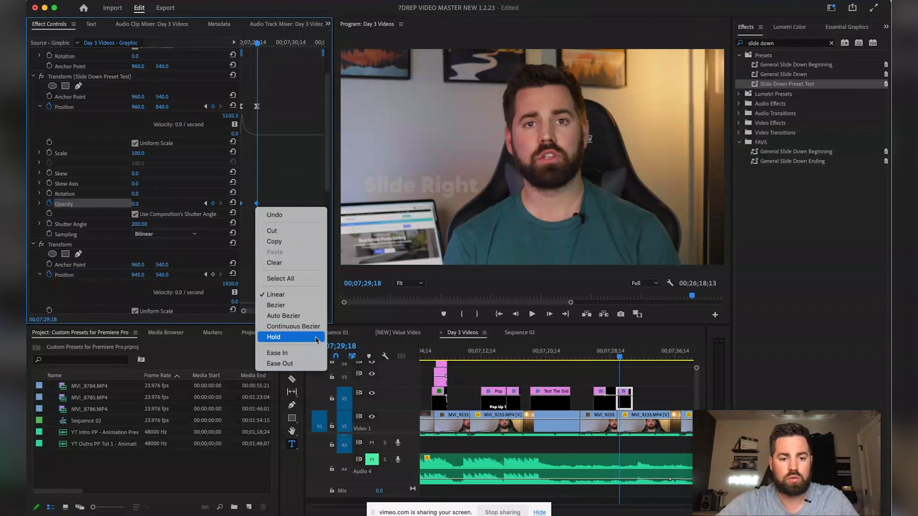
pyautogui.click(307, 353)
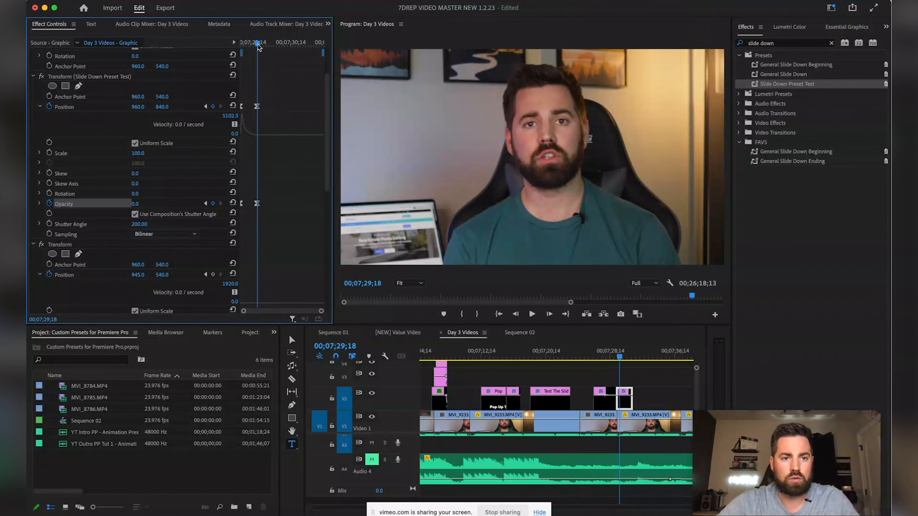
pyautogui.moveTo(259, 47); pyautogui.dragTo(263, 46)
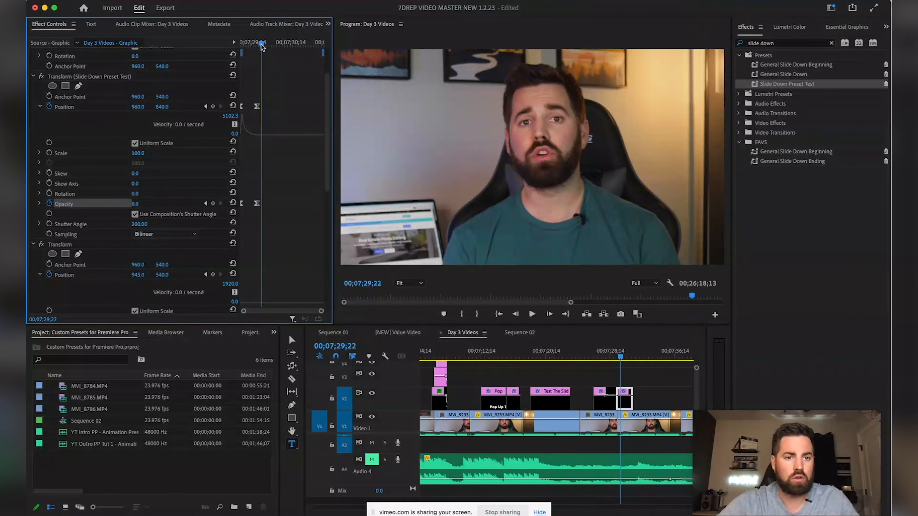
pyautogui.click(593, 356)
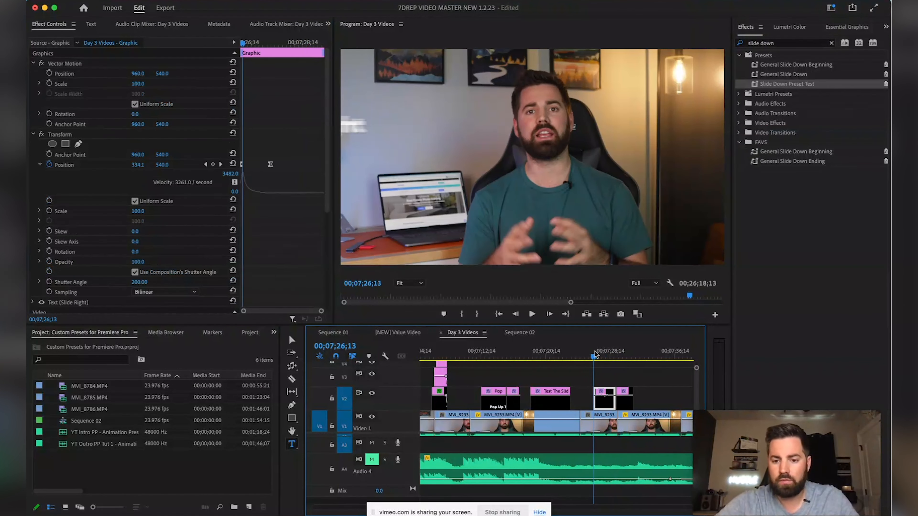
# Move the title's Opacity keyframe slightly earlier and replay the title animation
pyautogui.press('space')
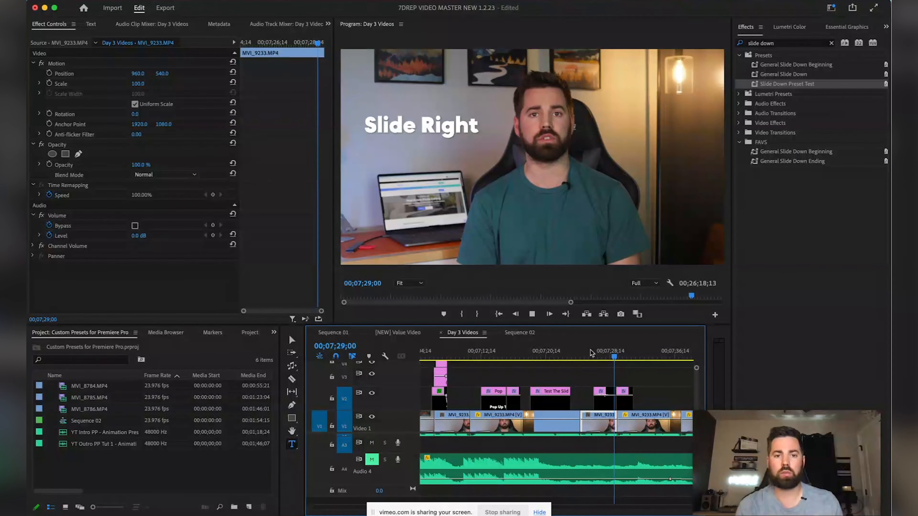
pyautogui.click(623, 356)
pyautogui.moveTo(258, 262); pyautogui.dragTo(249, 264)
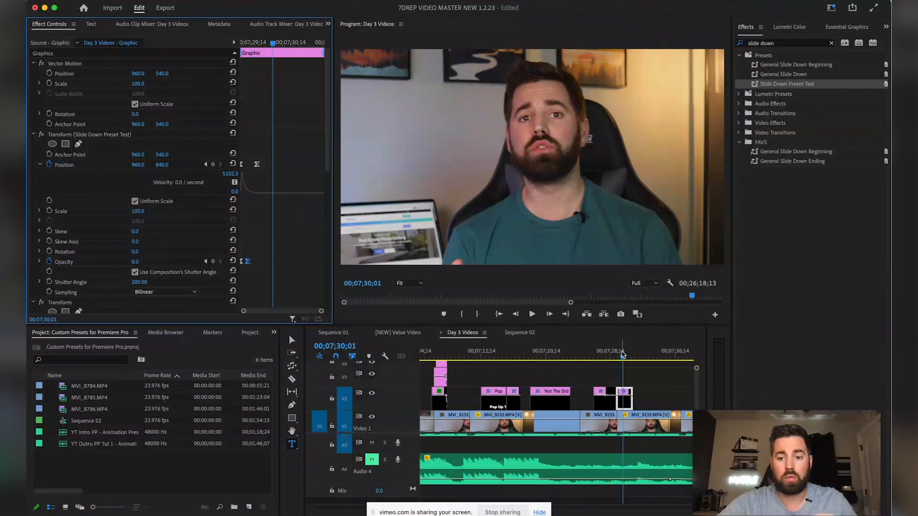
pyautogui.moveTo(623, 356); pyautogui.dragTo(593, 356)
pyautogui.press('space')
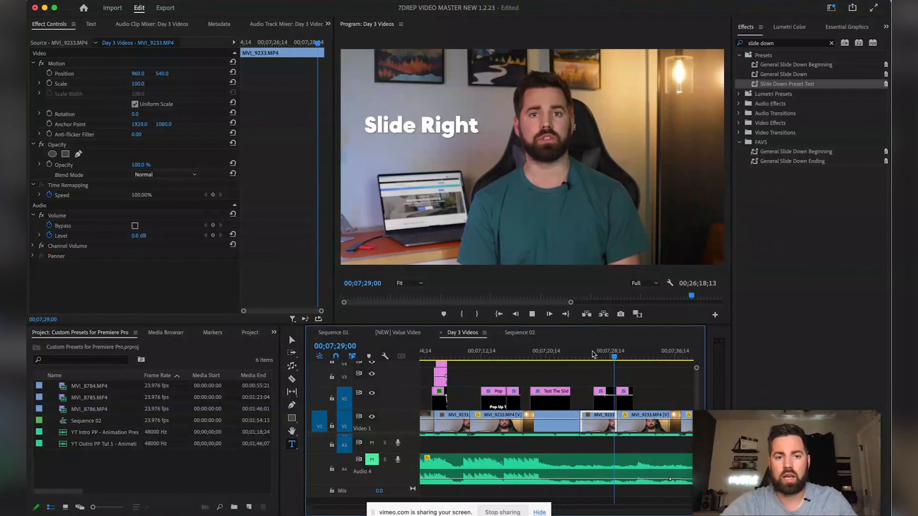
pyautogui.press('space')
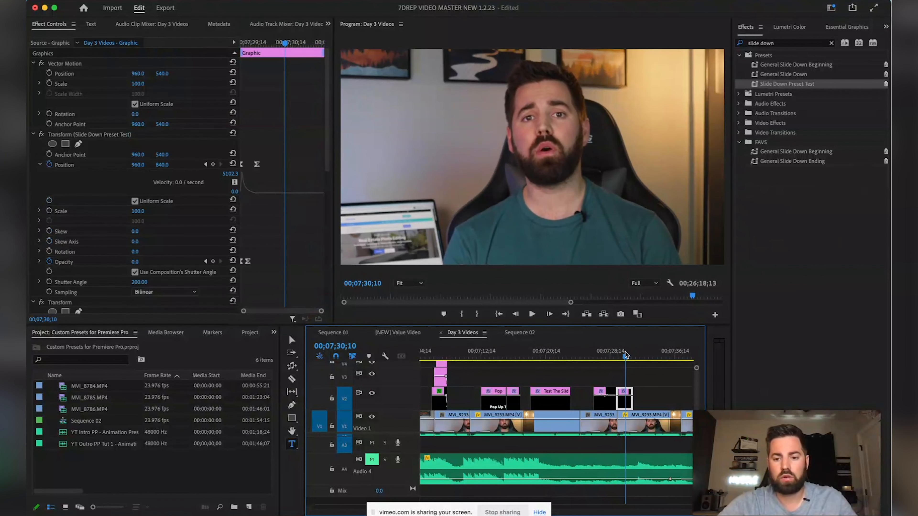
# Shift the two V2 graphic clips later and clear the 'slide down' effects search
pyautogui.moveTo(605, 376); pyautogui.dragTo(633, 407)
pyautogui.moveTo(624, 357); pyautogui.dragTo(607, 357)
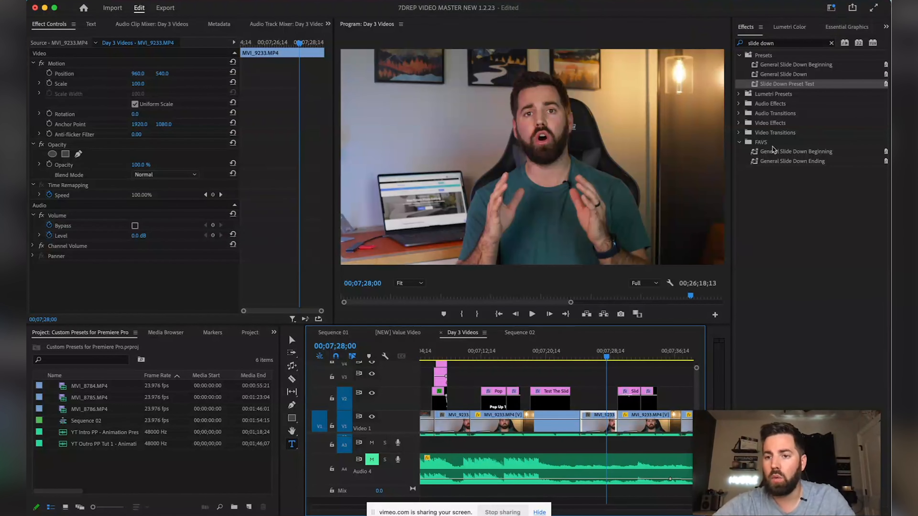
pyautogui.click(831, 43)
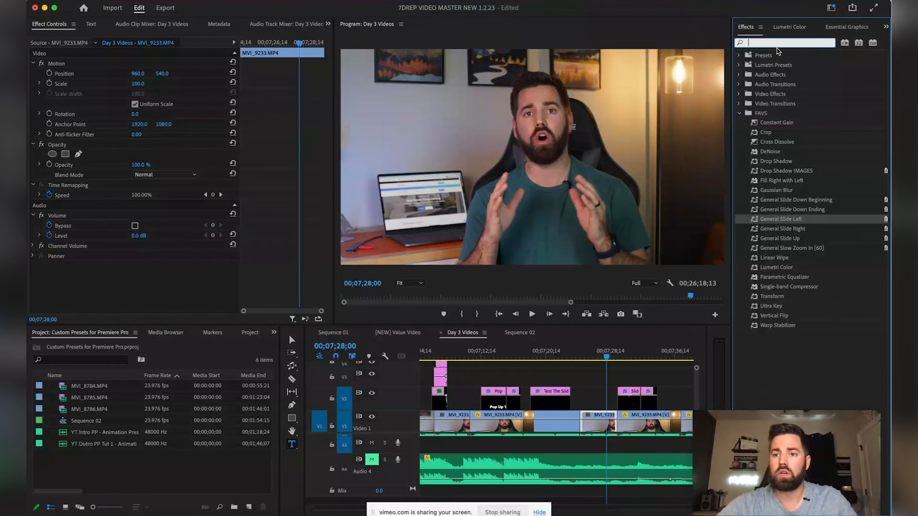
# Add a new custom bin named 'Favorite Effects' and search the Effects list for 'Slide'
pyautogui.click(806, 378)
pyautogui.moveTo(808, 416); pyautogui.dragTo(807, 362)
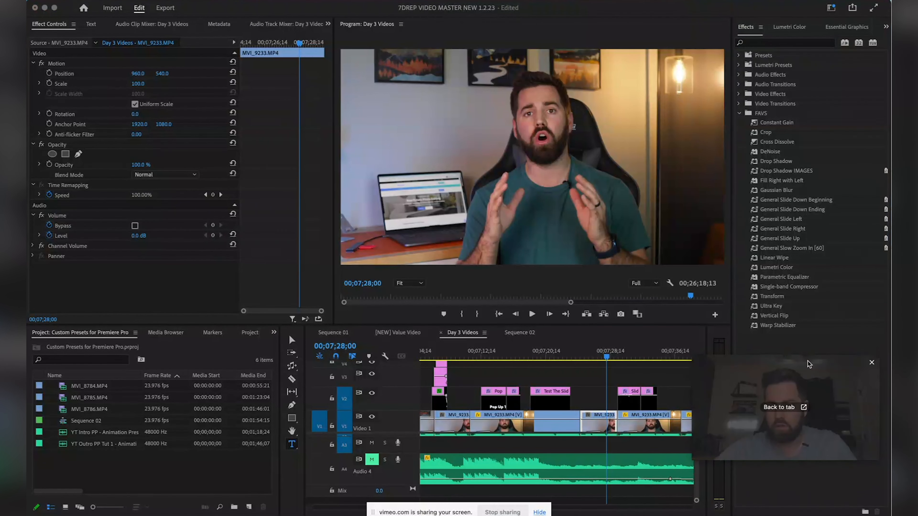
pyautogui.click(864, 512)
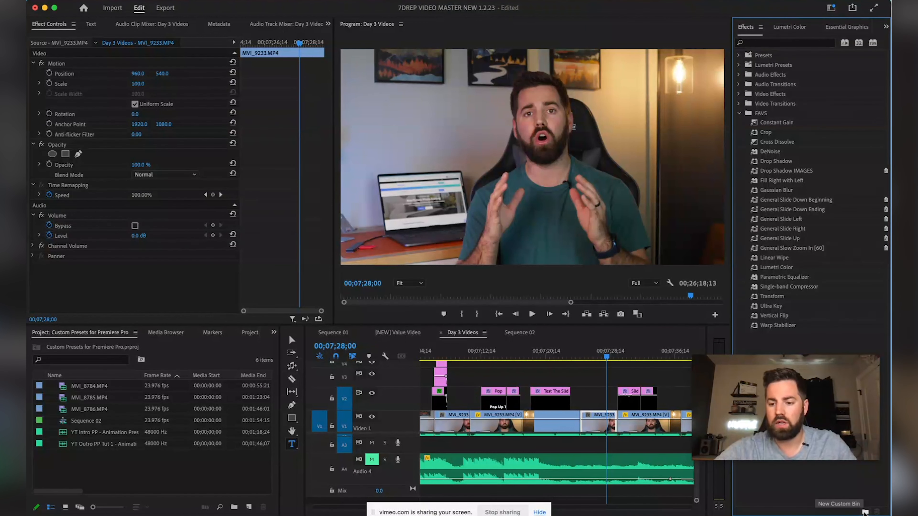
pyautogui.click(863, 512)
pyautogui.write('Favs')
pyautogui.press('BackSpace')
pyautogui.write('orite')
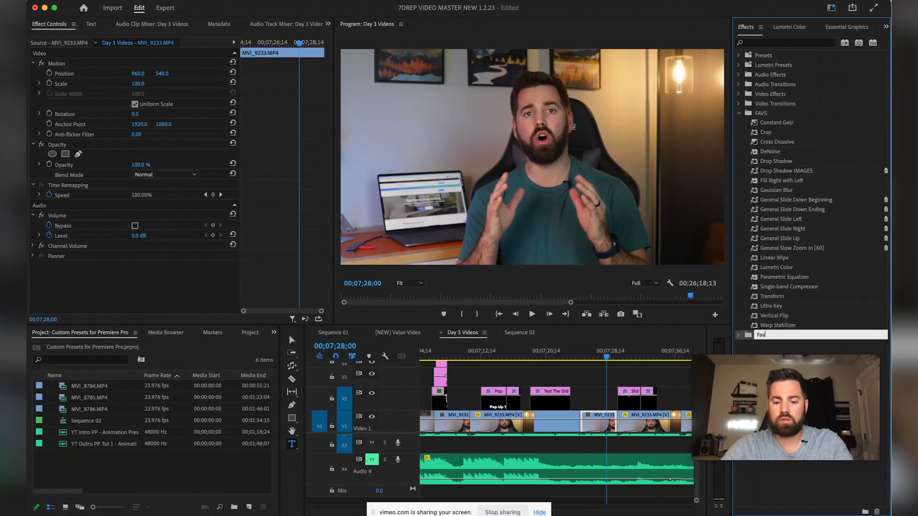
pyautogui.write(' Effects')
pyautogui.click(780, 42)
pyautogui.write('Slide')
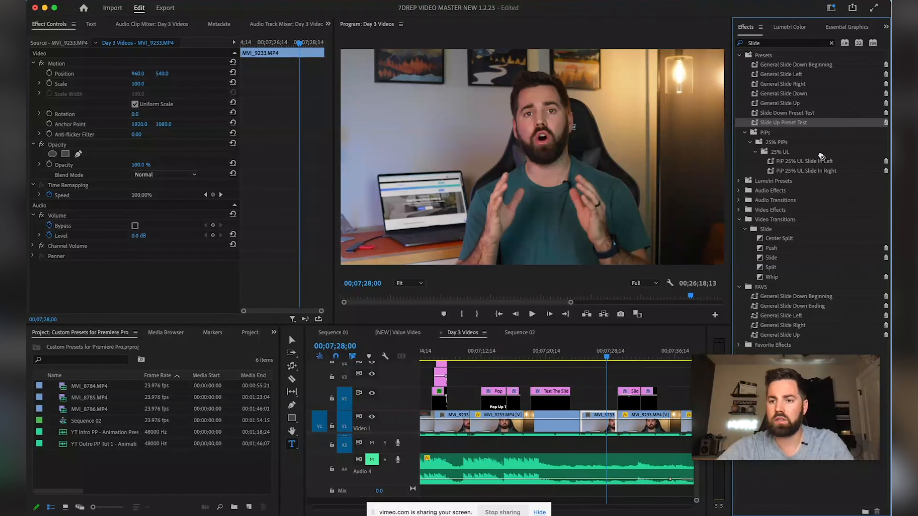
# Drag presets into Favorite Effects, then delete the duplicate Slide Up Preset Test entries
pyautogui.click(770, 346)
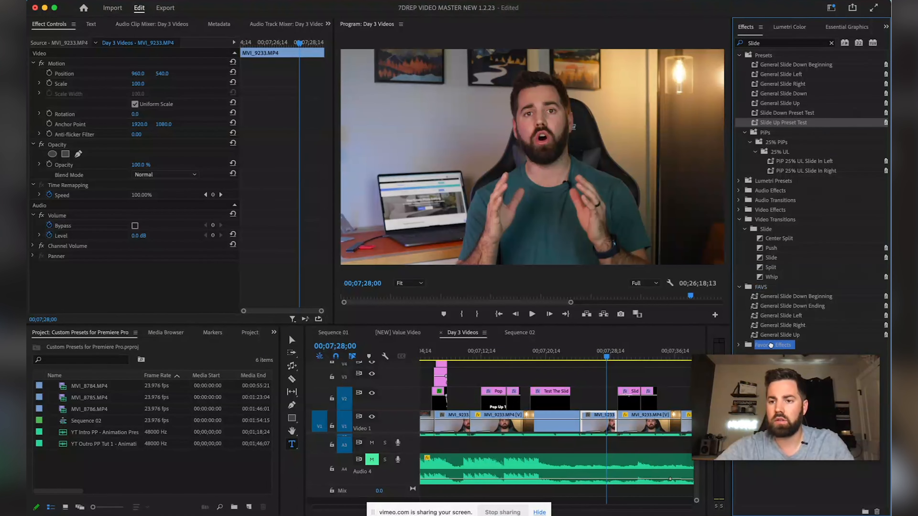
pyautogui.moveTo(771, 345); pyautogui.dragTo(770, 345)
pyautogui.click(738, 345)
pyautogui.moveTo(786, 112); pyautogui.dragTo(759, 345)
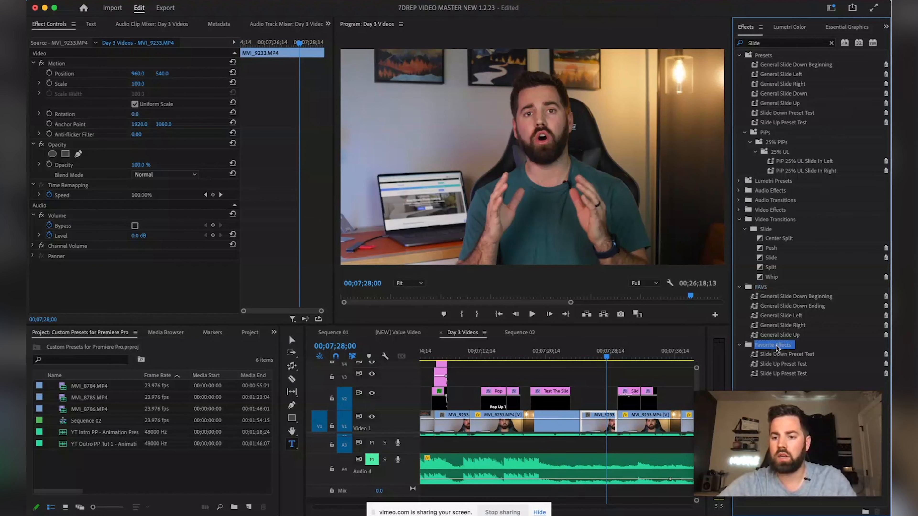
pyautogui.click(777, 363)
pyautogui.rightClick(775, 365)
pyautogui.click(790, 373)
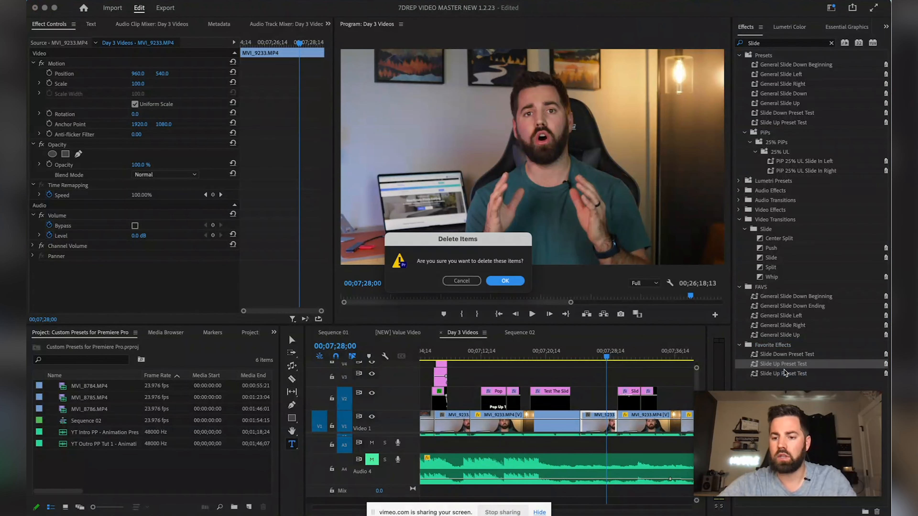
pyautogui.click(505, 281)
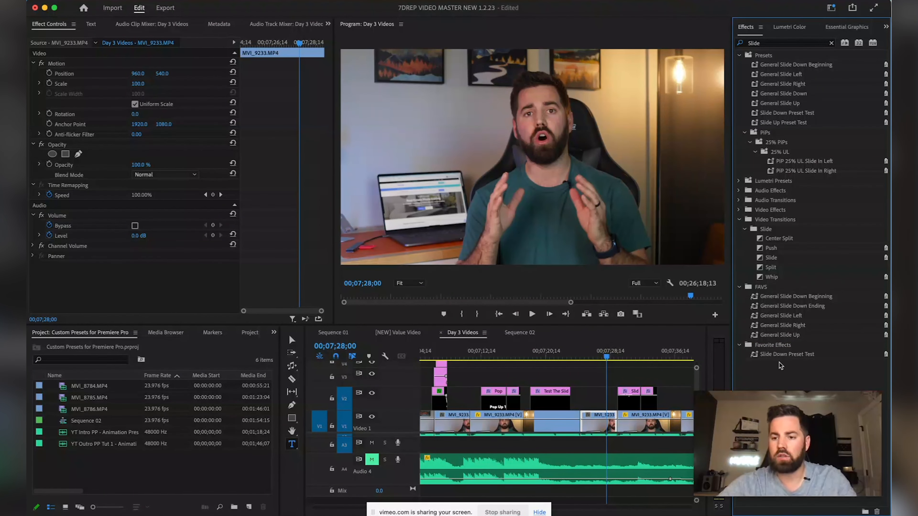
# Add Slide Up Preset Test to Favorite Effects, clear the search, and expand the bin
pyautogui.click(768, 125)
pyautogui.moveTo(768, 124); pyautogui.dragTo(777, 346)
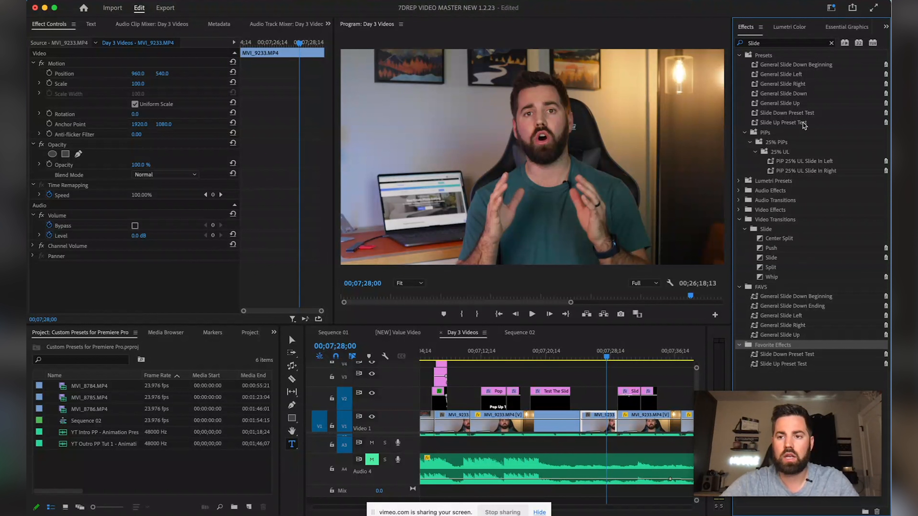
pyautogui.click(831, 43)
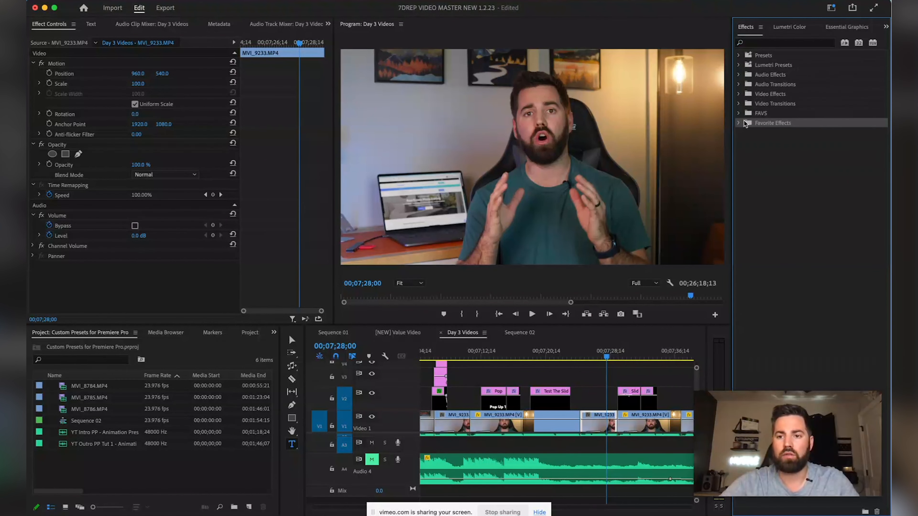
pyautogui.click(738, 113)
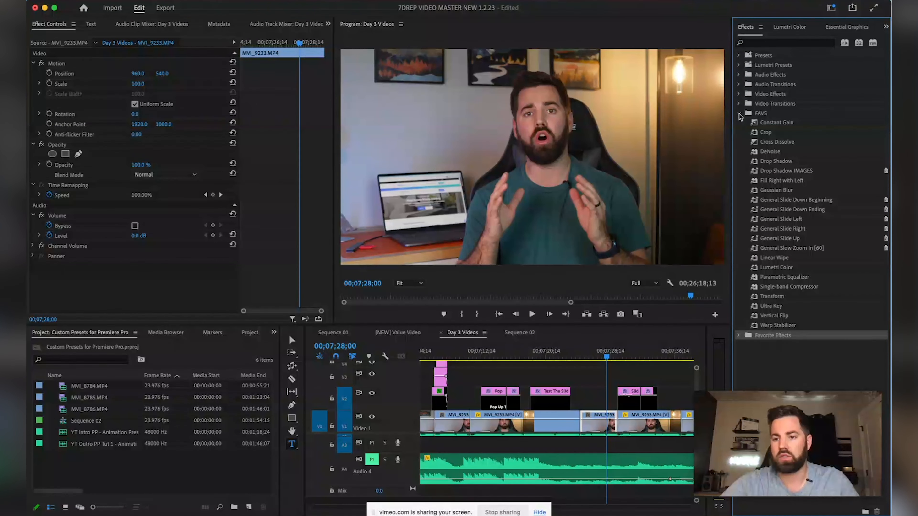
pyautogui.click(739, 114)
pyautogui.click(738, 124)
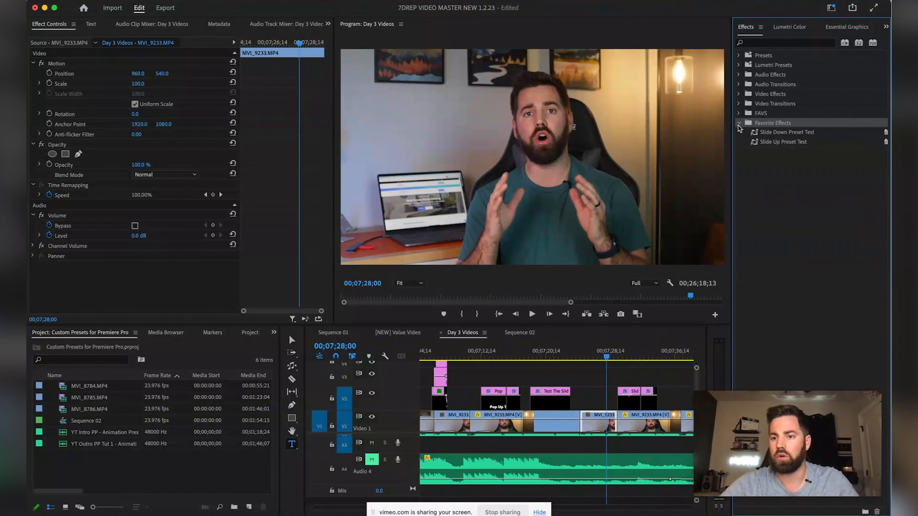